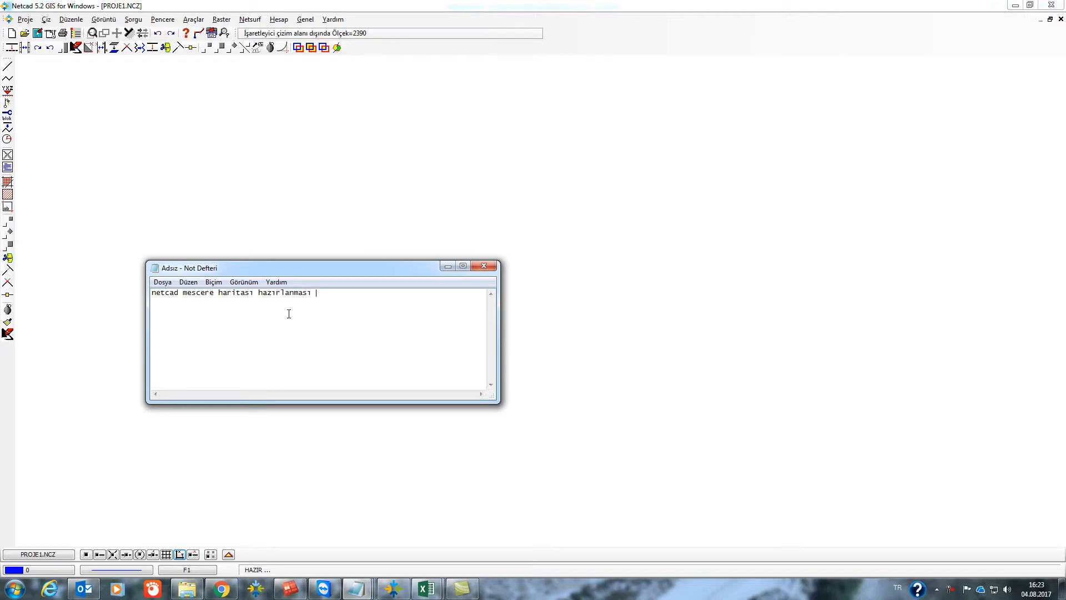
Continue the Notepad note with "öncelikle netcade arazide alınan noktaların akrarıllıp alanın çizilmesi" and minimize it to return to Netcad.
{"action": "left_click", "coordinate": [622, 301]}
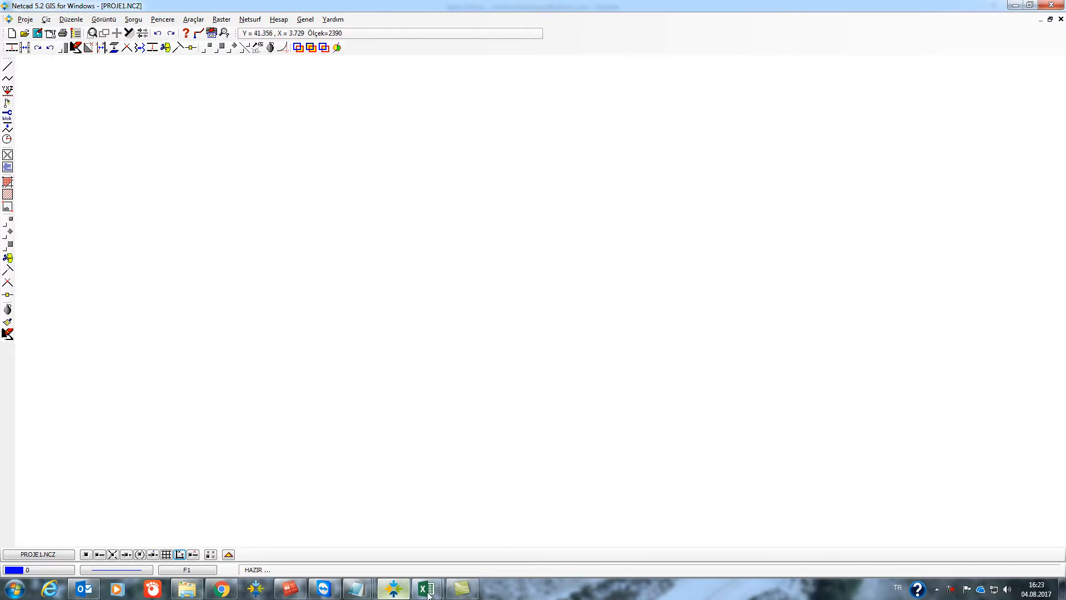
{"action": "mouse_move", "coordinate": [355, 589]}
{"action": "left_click", "coordinate": [428, 514]}
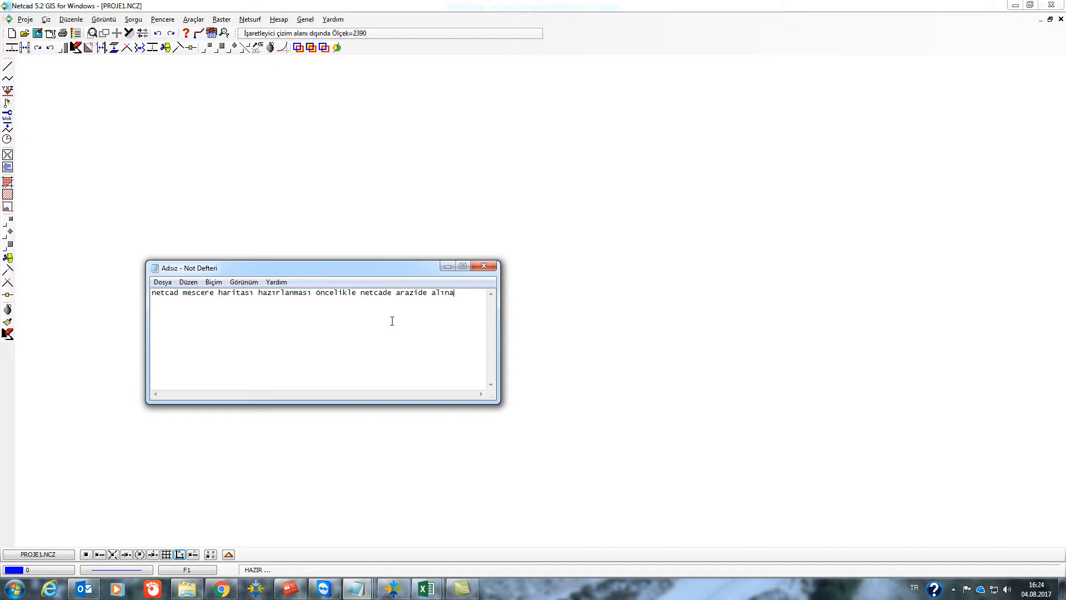
{"action": "type", "text": "aların "}
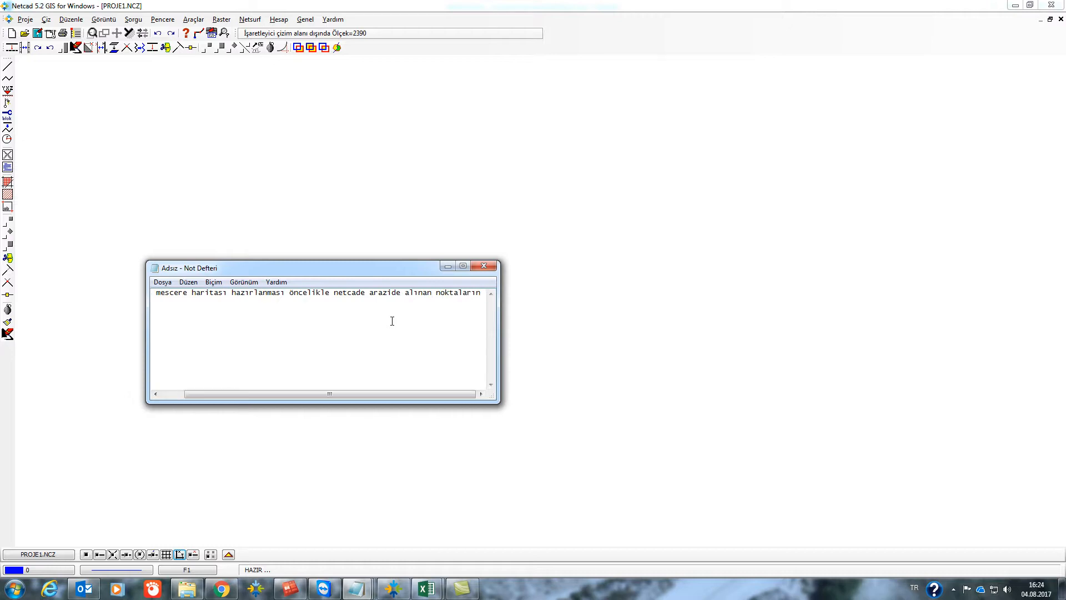
{"action": "type", "text": "akra"}
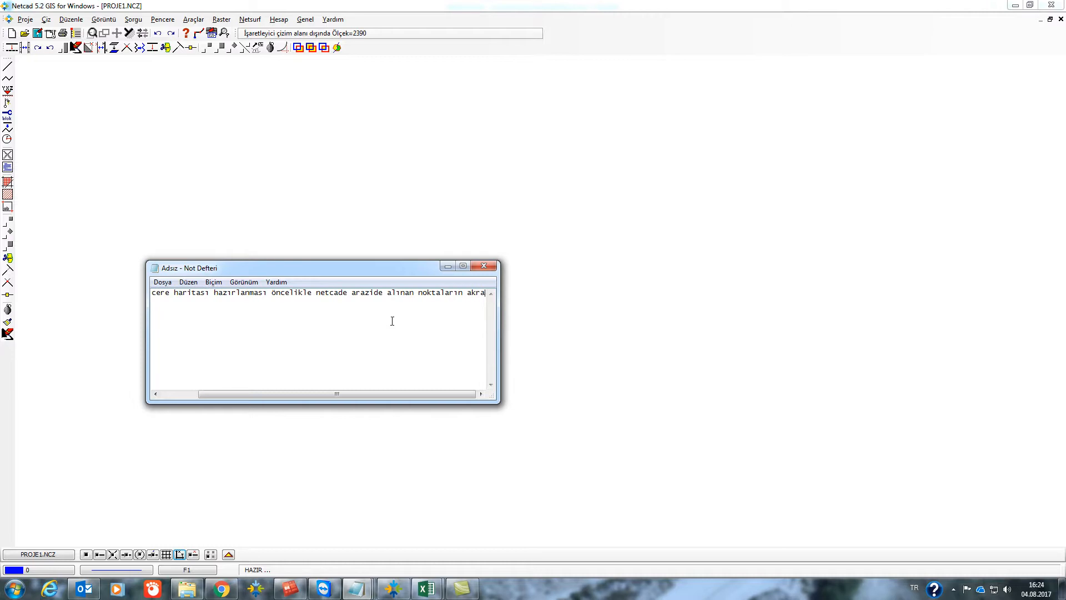
{"action": "type", "text": "rıllıp "}
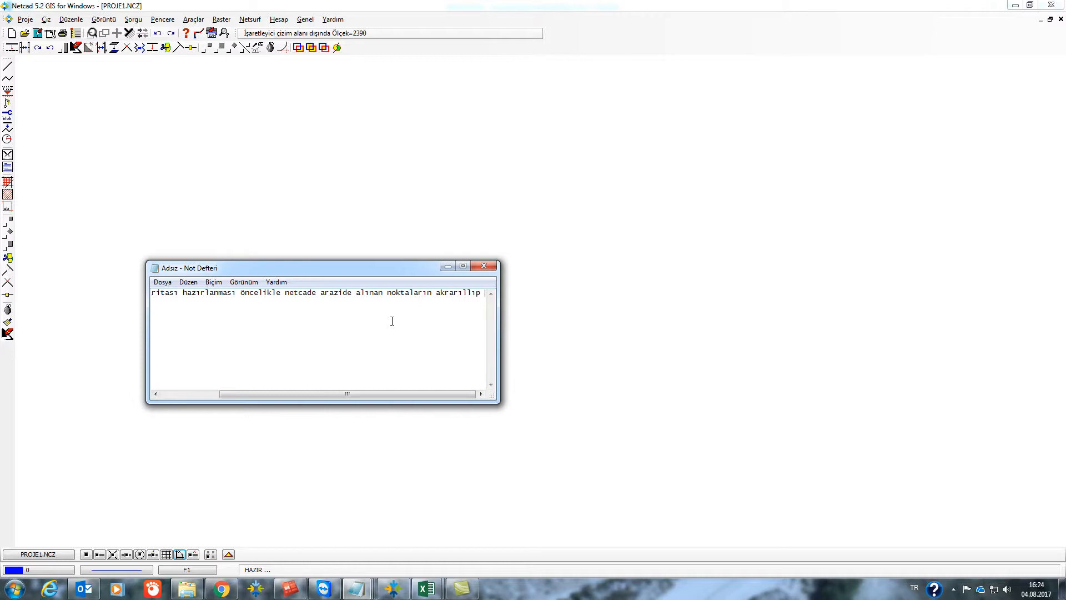
{"action": "type", "text": "ala"}
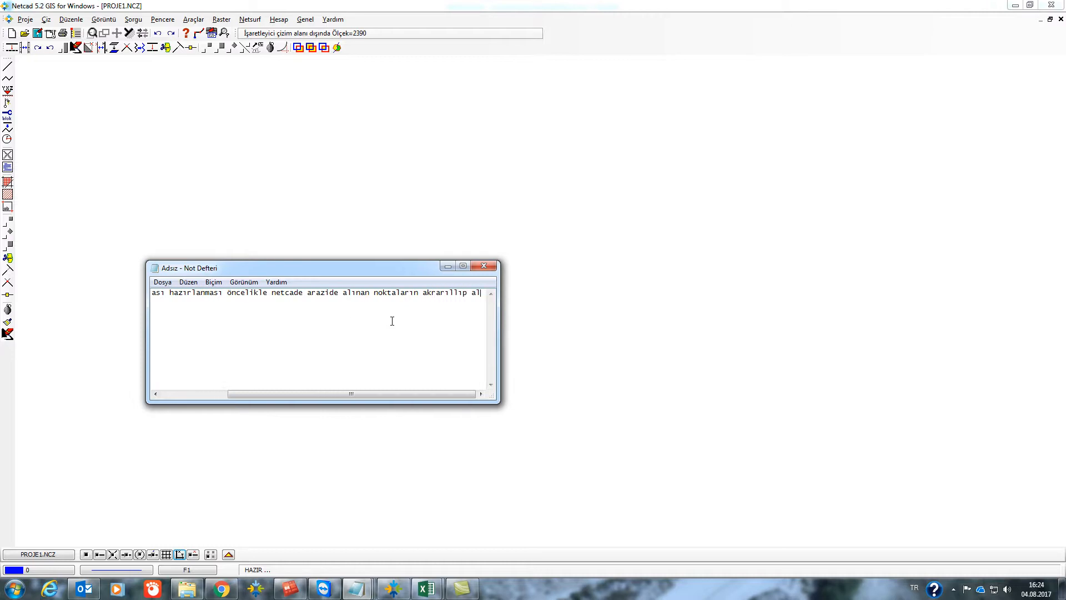
{"action": "type", "text": "nın ç"}
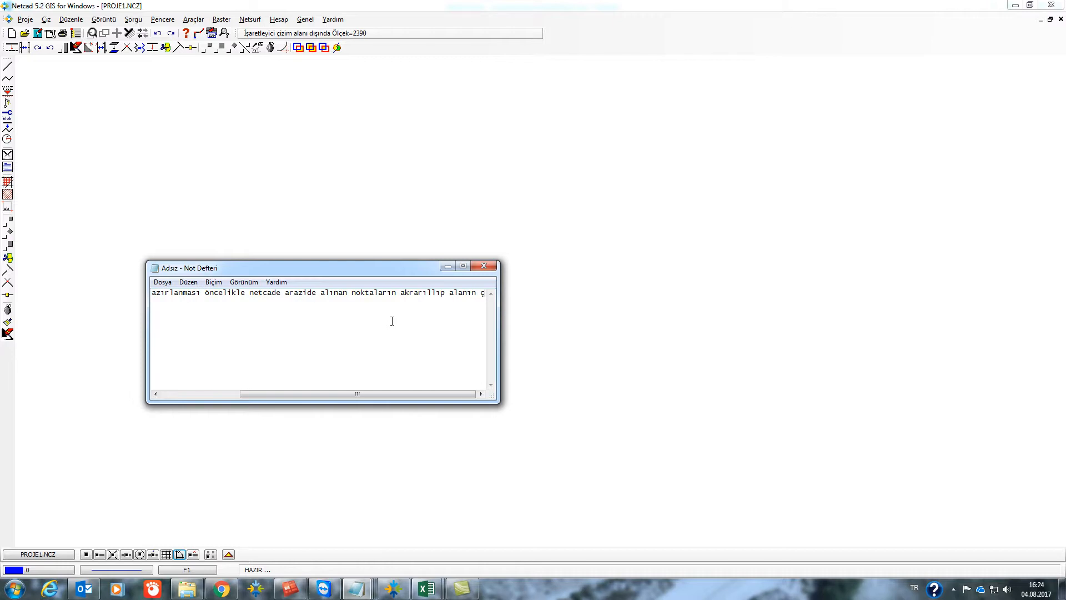
{"action": "type", "text": "izilmesi"}
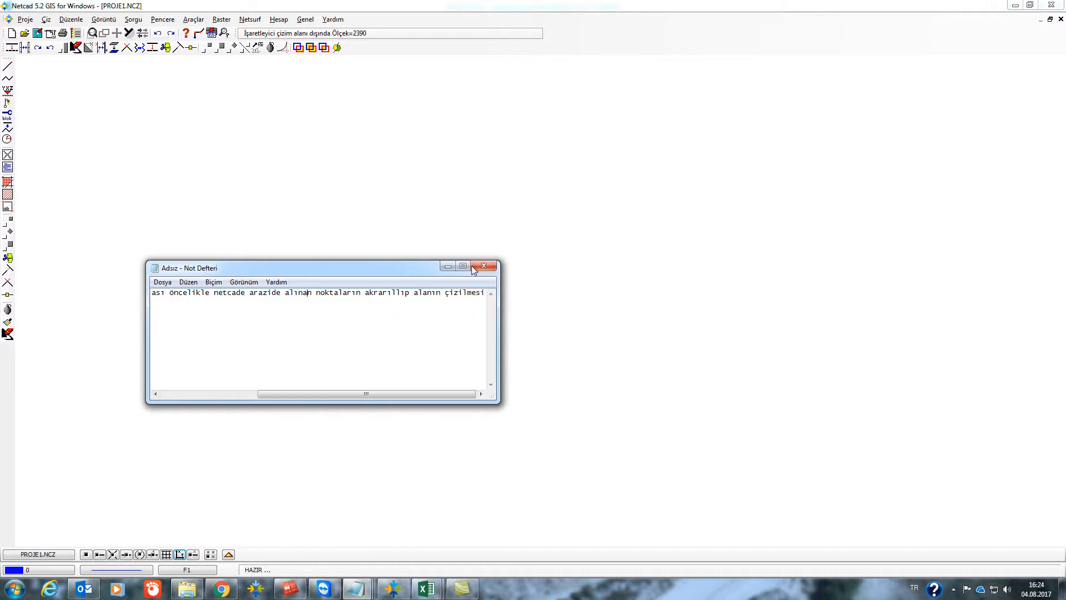
{"action": "left_click", "coordinate": [447, 266]}
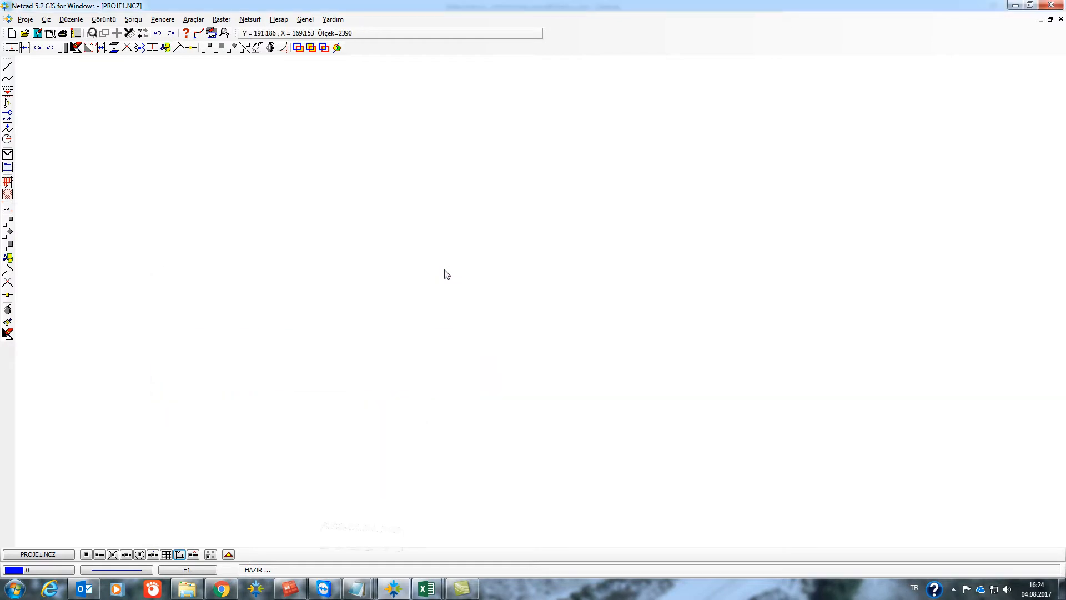
{"action": "left_click", "coordinate": [25, 35]}
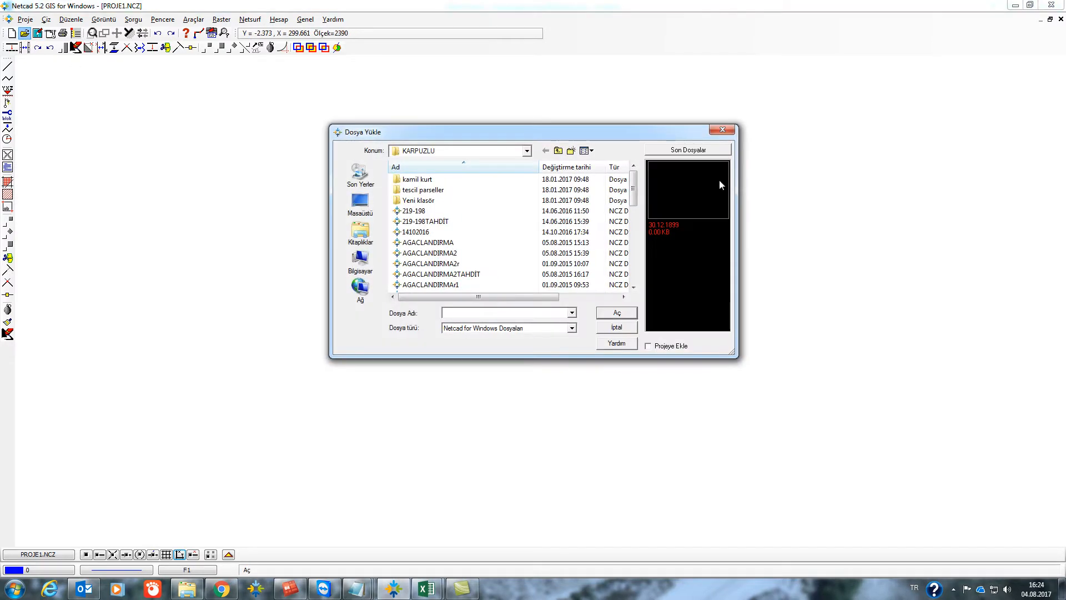
{"action": "left_click", "coordinate": [722, 130]}
{"action": "left_click", "coordinate": [25, 18]}
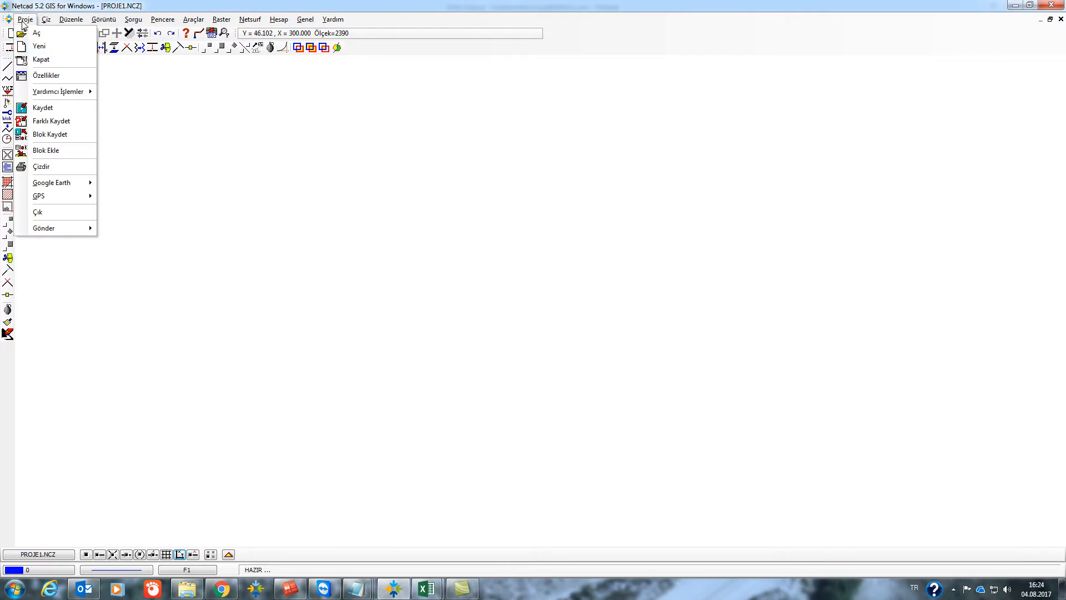
{"action": "mouse_move", "coordinate": [71, 96]}
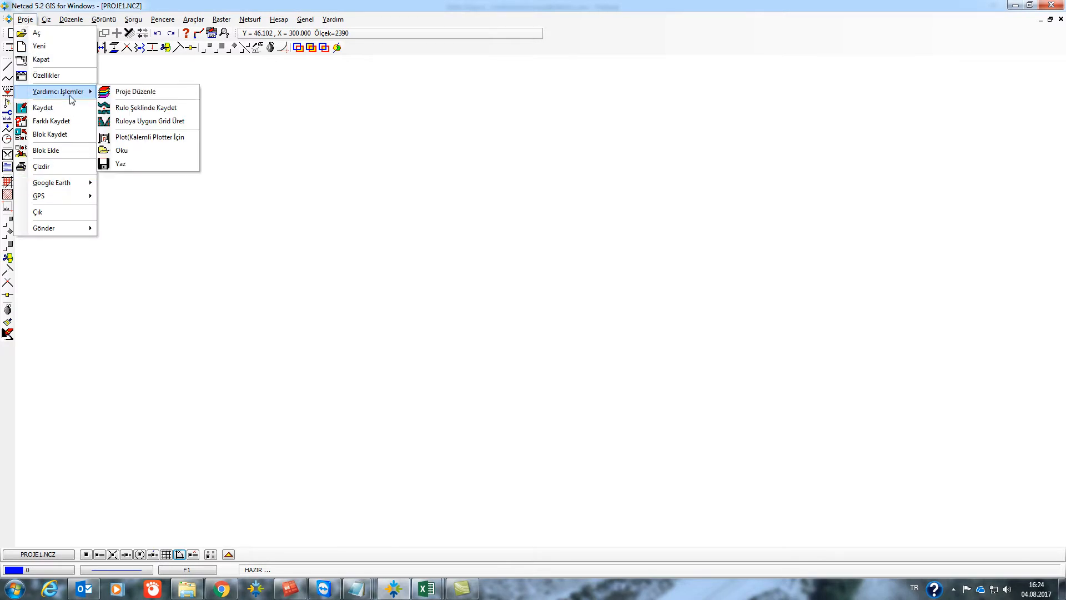
{"action": "left_click", "coordinate": [140, 99]}
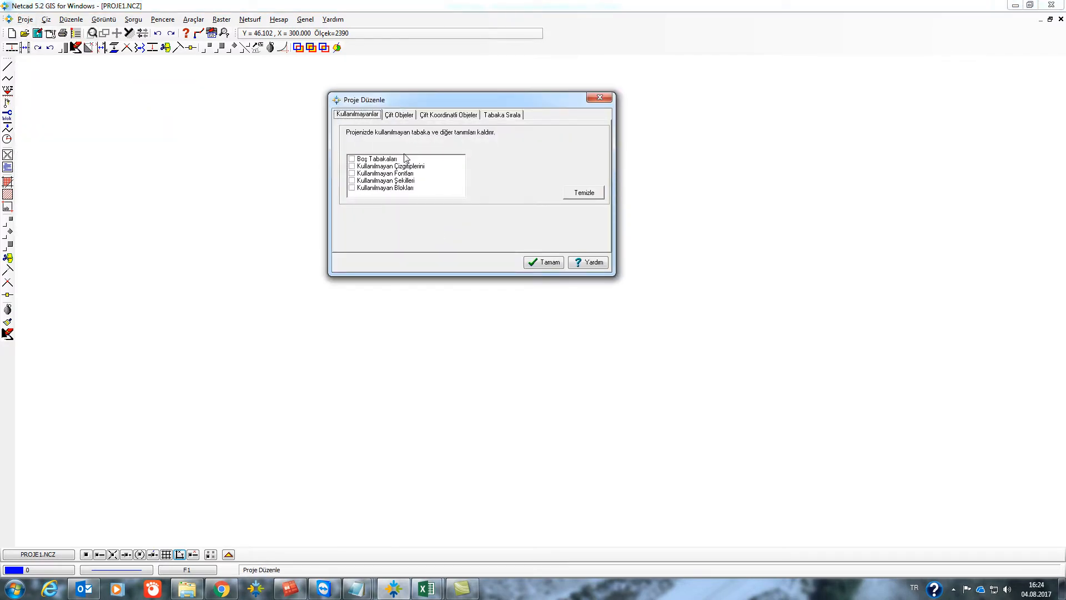
{"action": "left_click", "coordinate": [406, 115]}
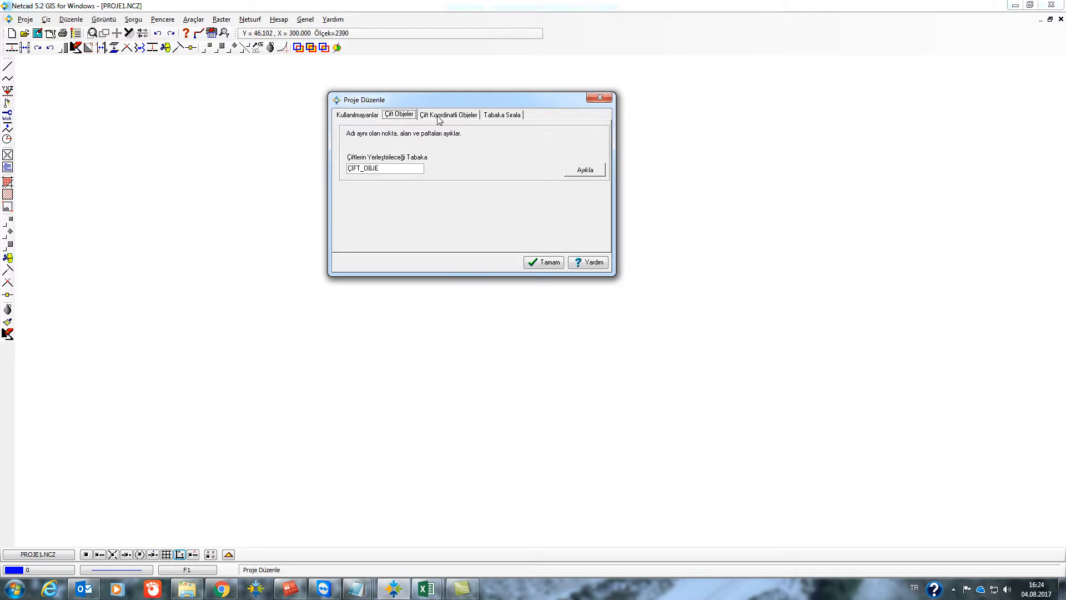
{"action": "left_click", "coordinate": [599, 99]}
Set the scale in the active project's properties to 25000.
{"action": "left_click", "coordinate": [25, 19]}
{"action": "left_click", "coordinate": [39, 74]}
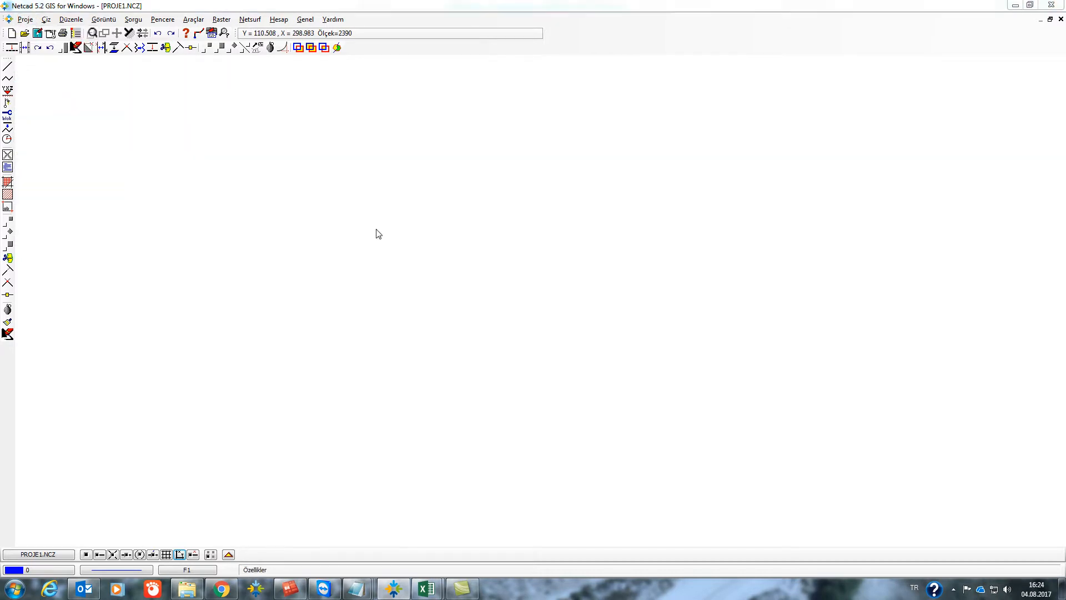
{"action": "type", "text": "25000"}
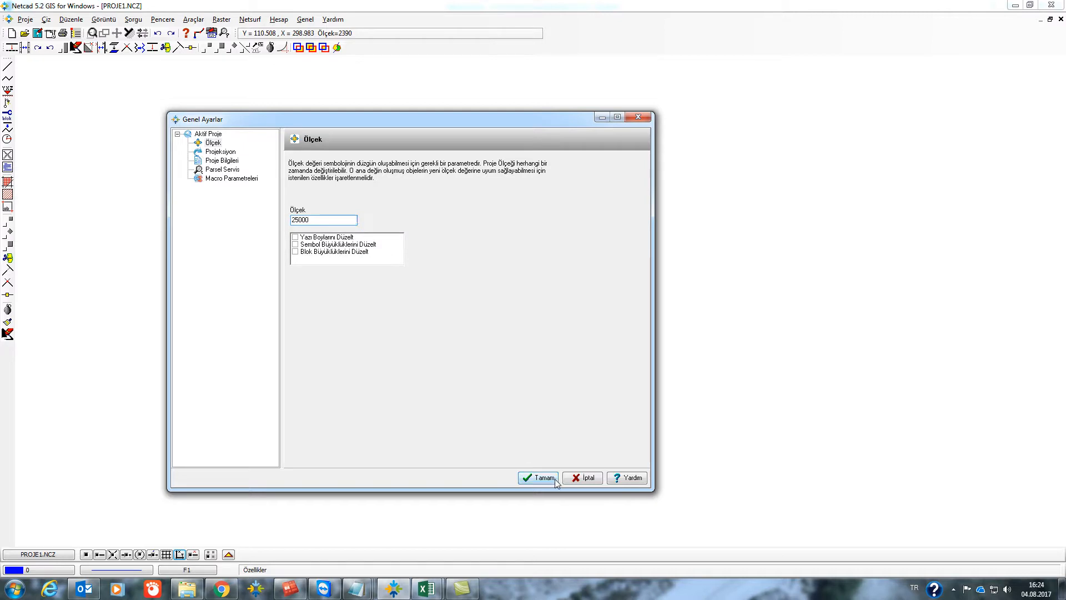
{"action": "left_click", "coordinate": [538, 477]}
{"action": "left_click", "coordinate": [24, 34]}
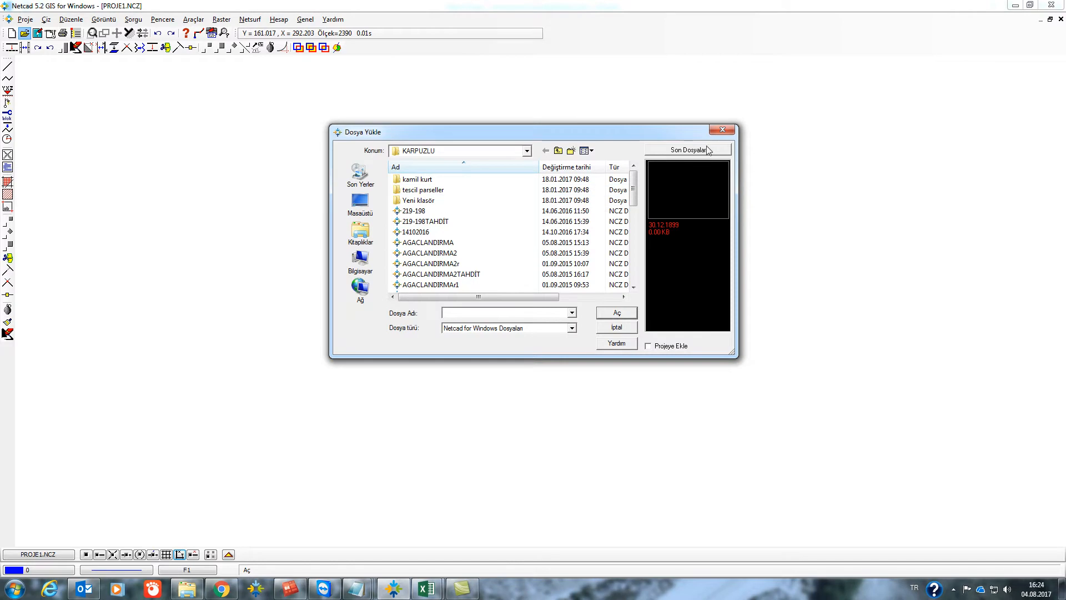
{"action": "left_click", "coordinate": [546, 327]}
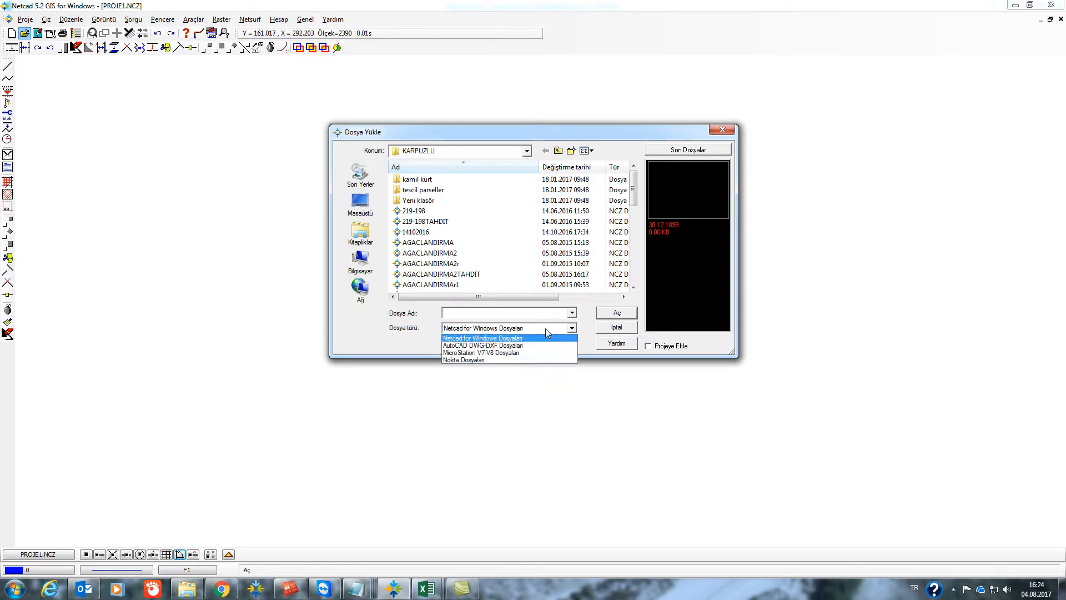
{"action": "left_click", "coordinate": [722, 130]}
{"action": "left_click", "coordinate": [720, 130]}
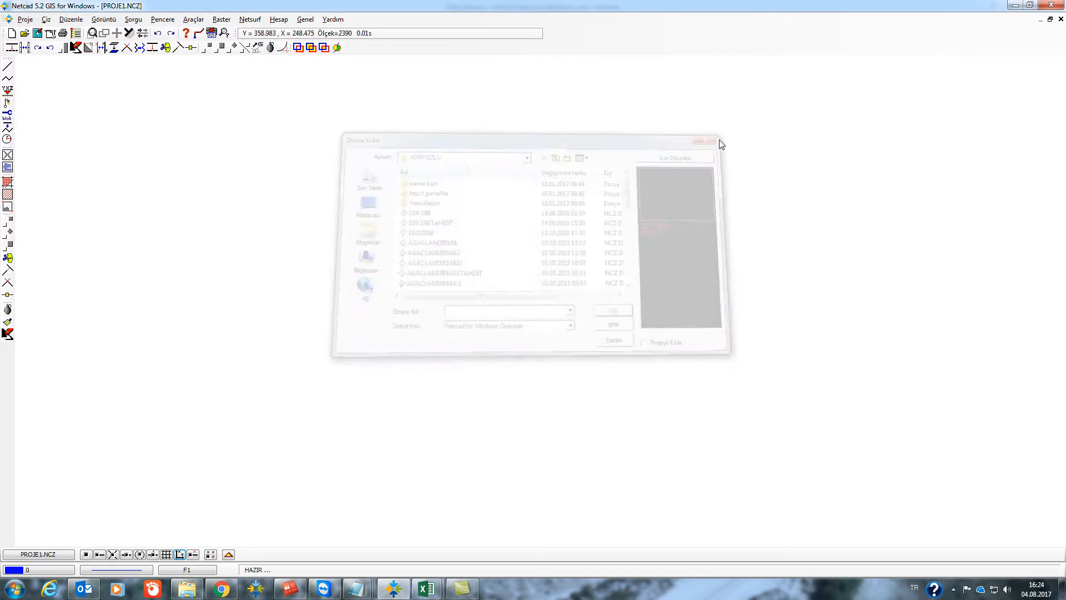
Import the point coordinates from the Excel file "dereköy şikayet yeri", accepting the default start row and column assignments.
{"action": "left_click", "coordinate": [25, 19]}
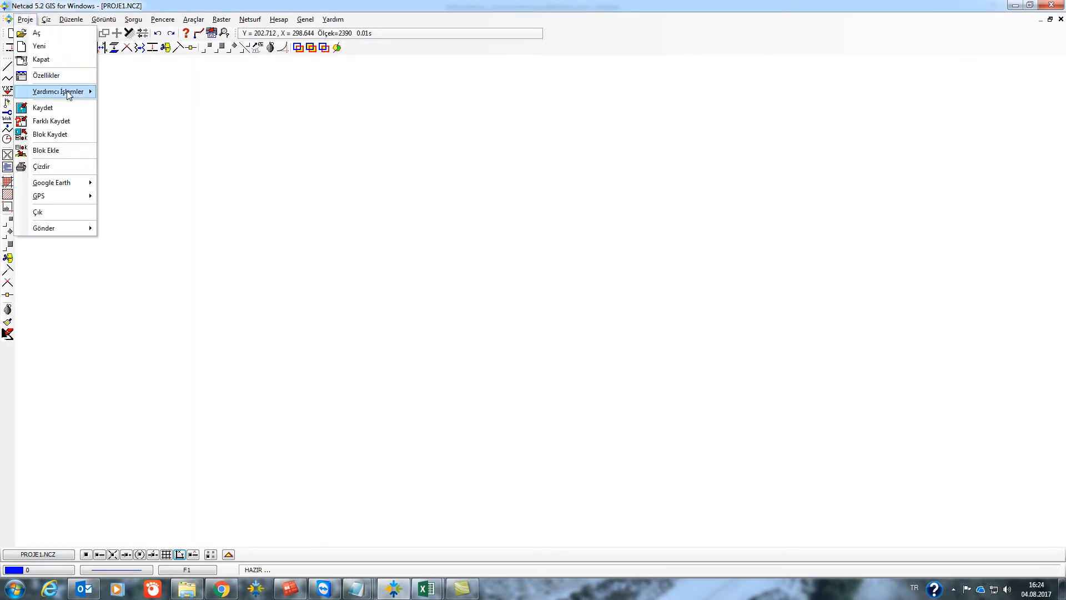
{"action": "mouse_move", "coordinate": [69, 95]}
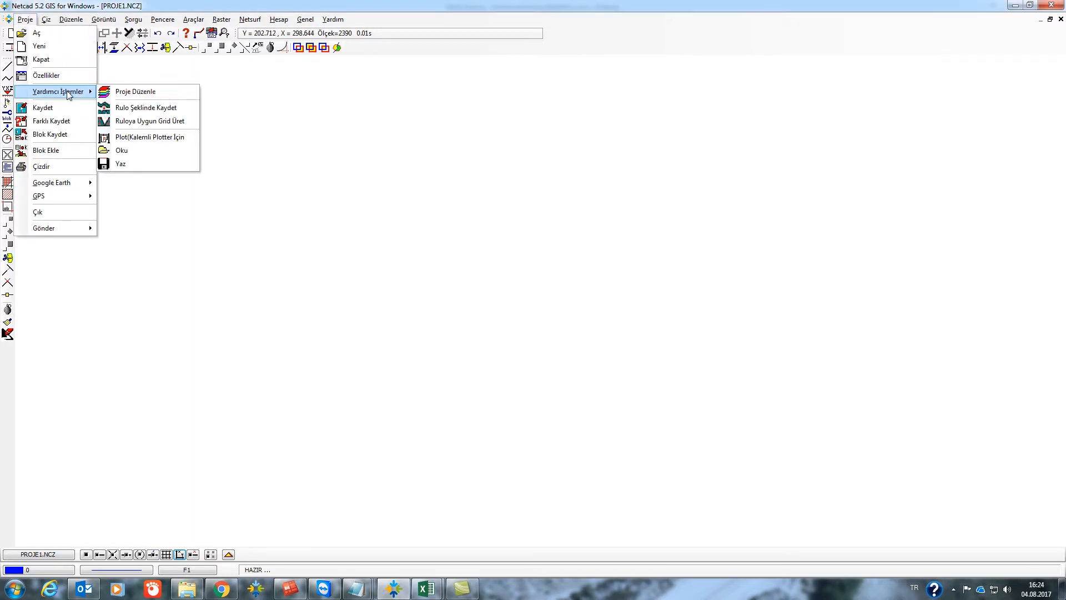
{"action": "left_click", "coordinate": [132, 151]}
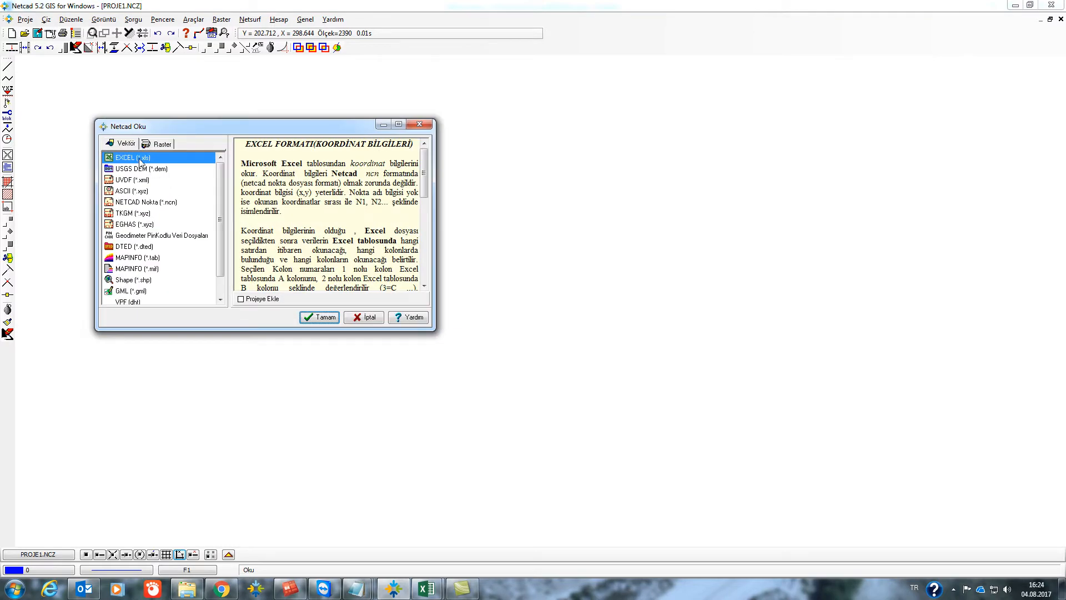
{"action": "left_click", "coordinate": [320, 317]}
{"action": "left_click", "coordinate": [428, 275]}
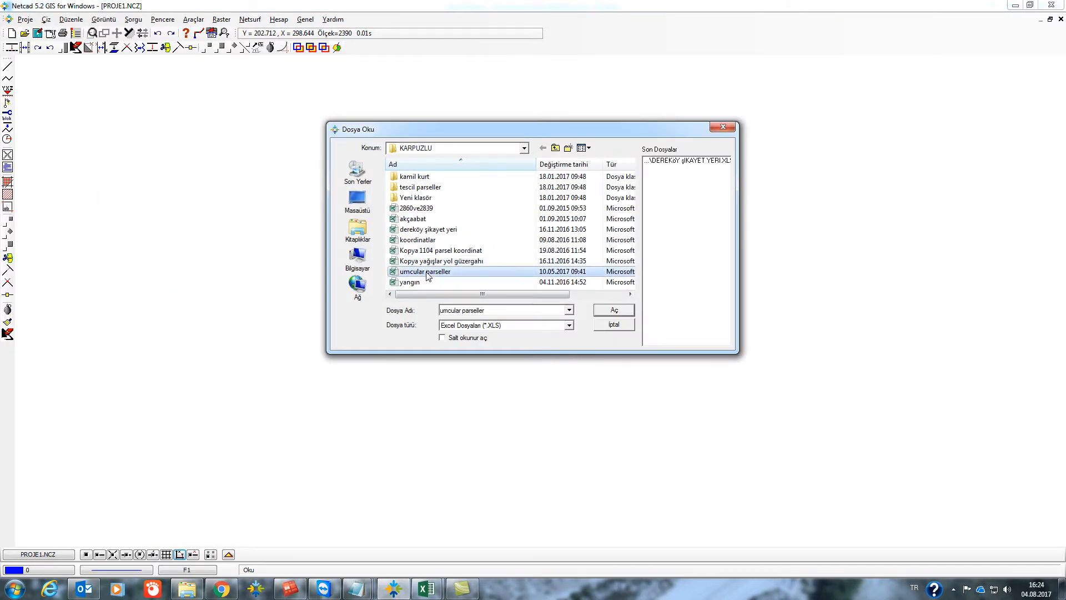
{"action": "left_click", "coordinate": [427, 264]}
{"action": "key", "text": "Up"}
{"action": "key", "text": "Up"}
{"action": "key", "text": "Up"}
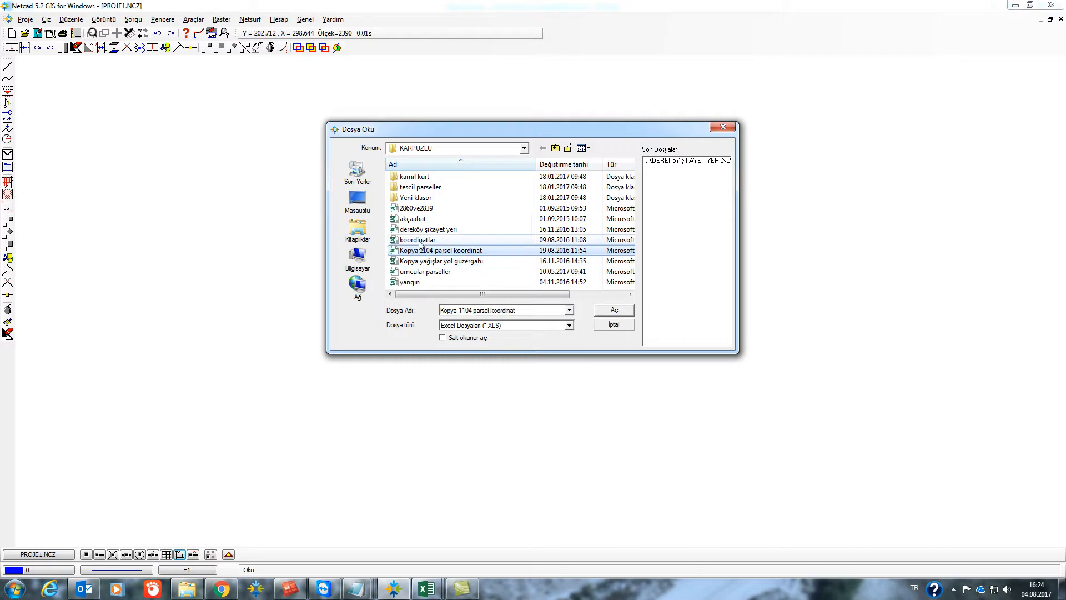
{"action": "left_click", "coordinate": [614, 310]}
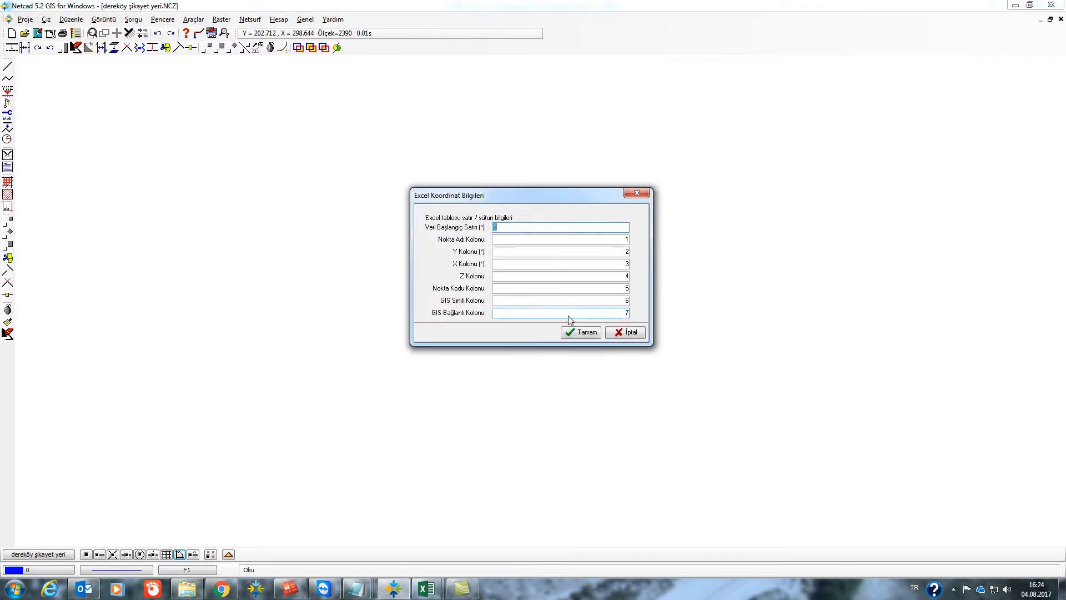
{"action": "left_click", "coordinate": [582, 335]}
{"action": "scroll", "coordinate": [511, 350], "scroll_direction": "down", "scroll_amount": 2}
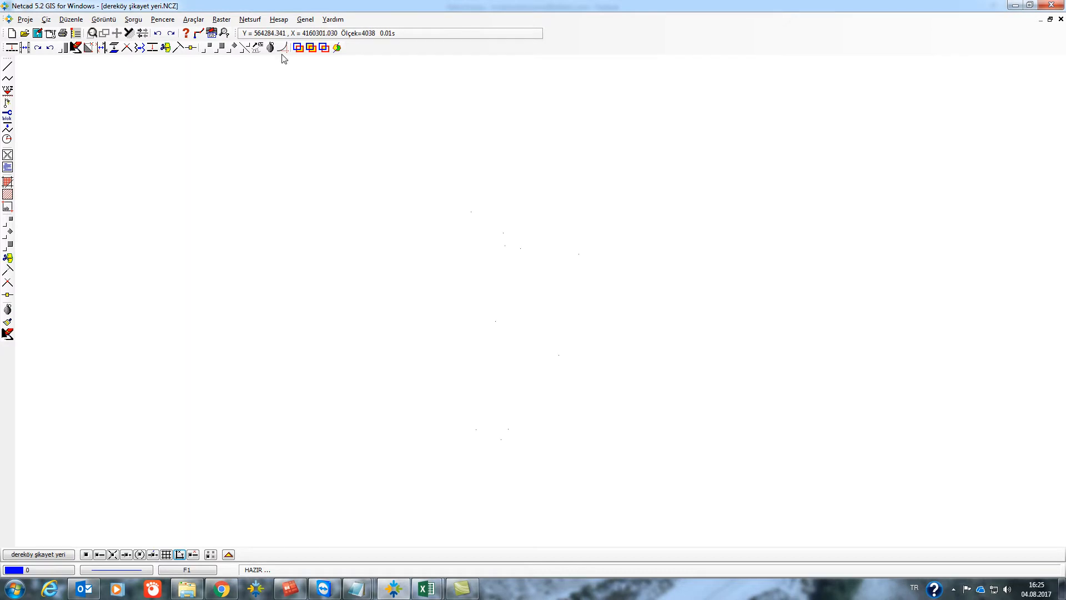
Turn on the display of point names for the imported points.
{"action": "left_click", "coordinate": [228, 554]}
{"action": "left_click", "coordinate": [248, 459]}
{"action": "left_click", "coordinate": [261, 536]}
{"action": "scroll", "coordinate": [530, 300], "scroll_direction": "up", "scroll_amount": 1}
Draw lines through the point range 1..10 with point snapping on, and close the boundary back at point 1.
{"action": "left_click", "coordinate": [6, 67]}
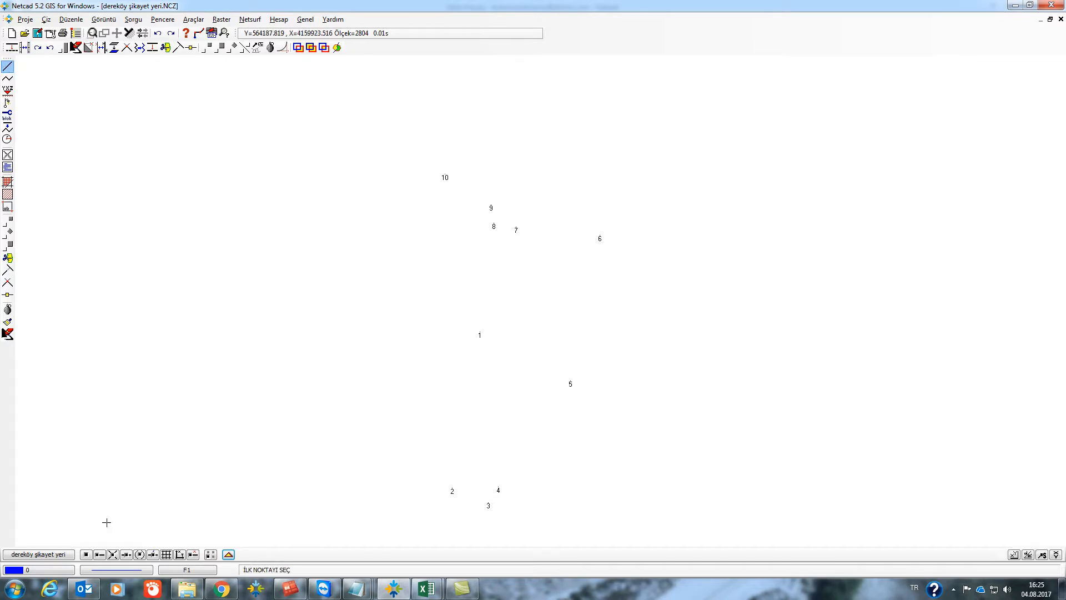
{"action": "left_click", "coordinate": [86, 554]}
{"action": "left_click", "coordinate": [503, 380]}
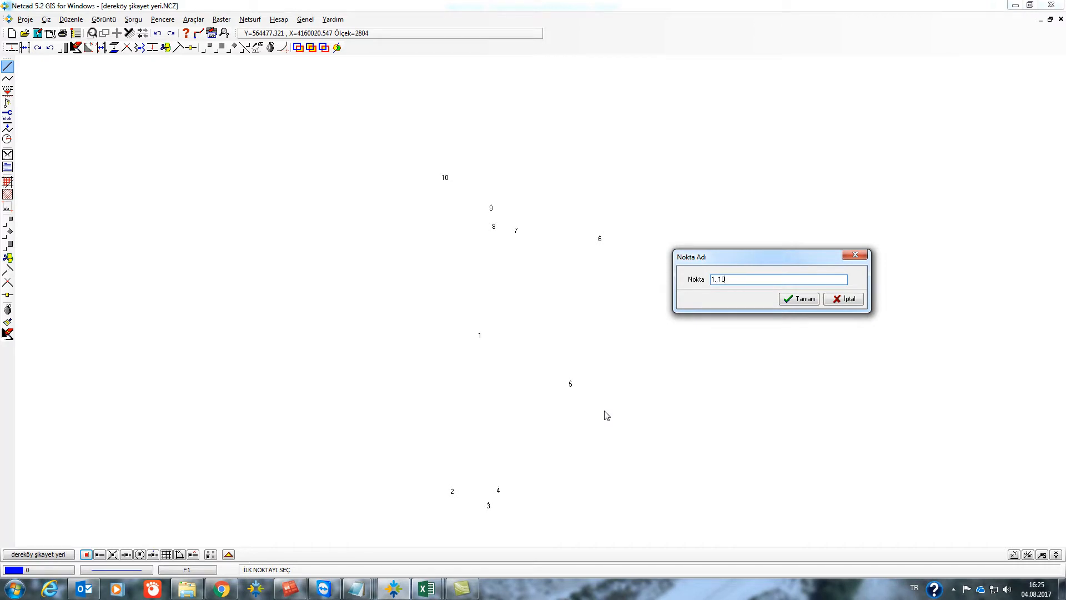
{"action": "left_click", "coordinate": [799, 300]}
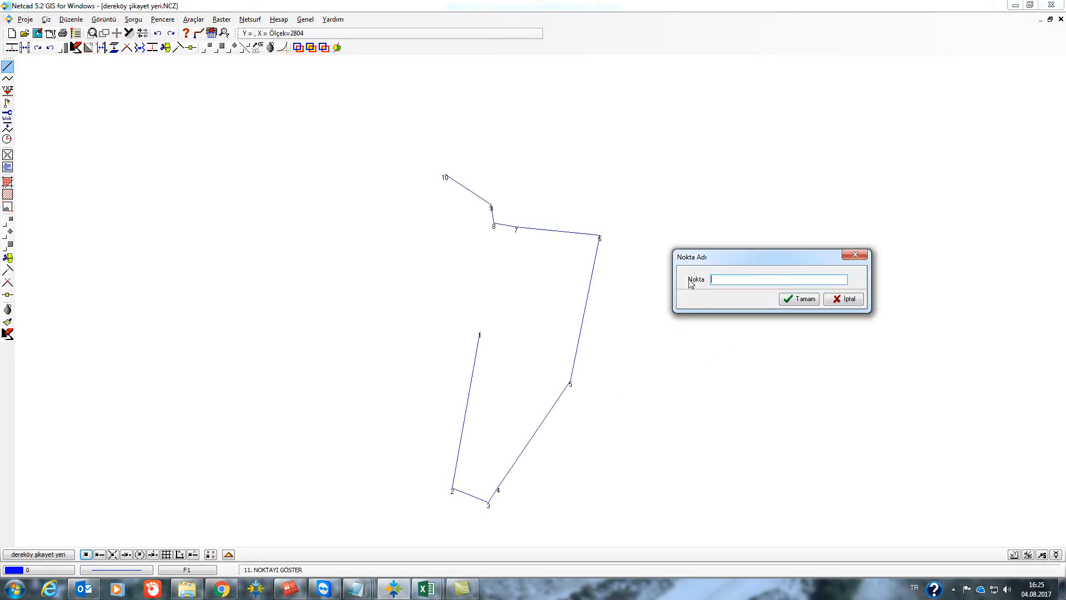
{"action": "left_click", "coordinate": [843, 299]}
{"action": "left_click", "coordinate": [478, 334]}
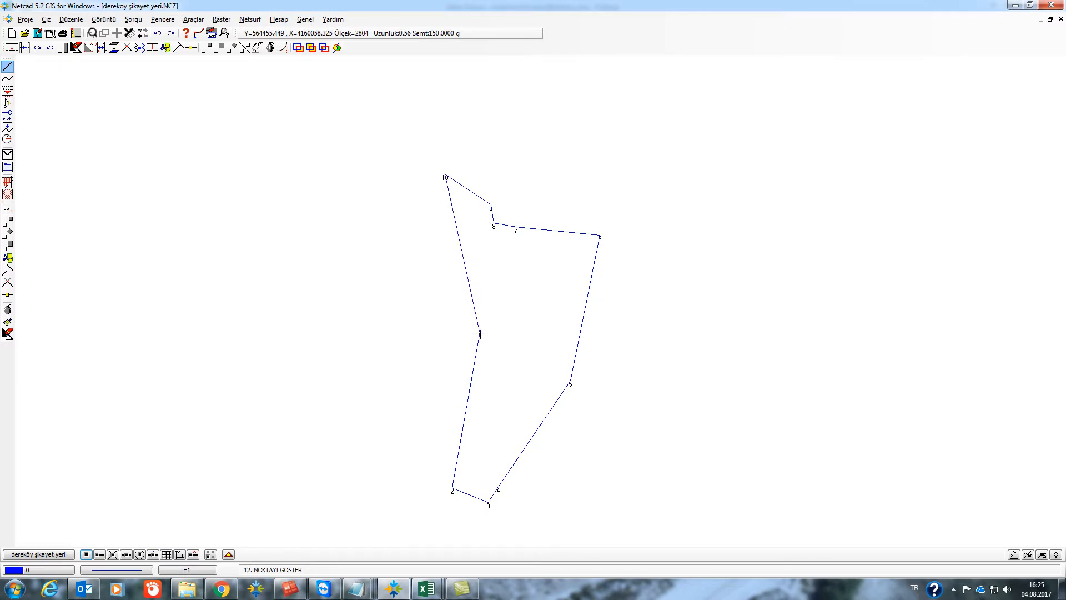
{"action": "right_click", "coordinate": [484, 341]}
{"action": "scroll", "coordinate": [493, 380], "scroll_direction": "down", "scroll_amount": 1}
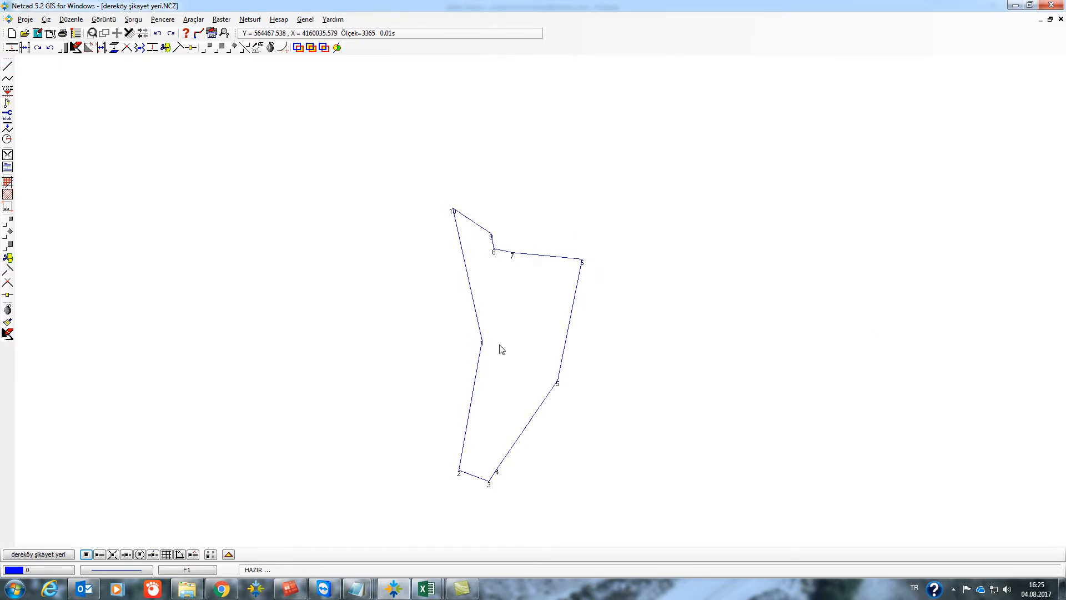
Try to query the area inside the boundary, and remove the boundary lines while keeping the points.
{"action": "left_click", "coordinate": [212, 33]}
{"action": "left_click", "coordinate": [490, 278]}
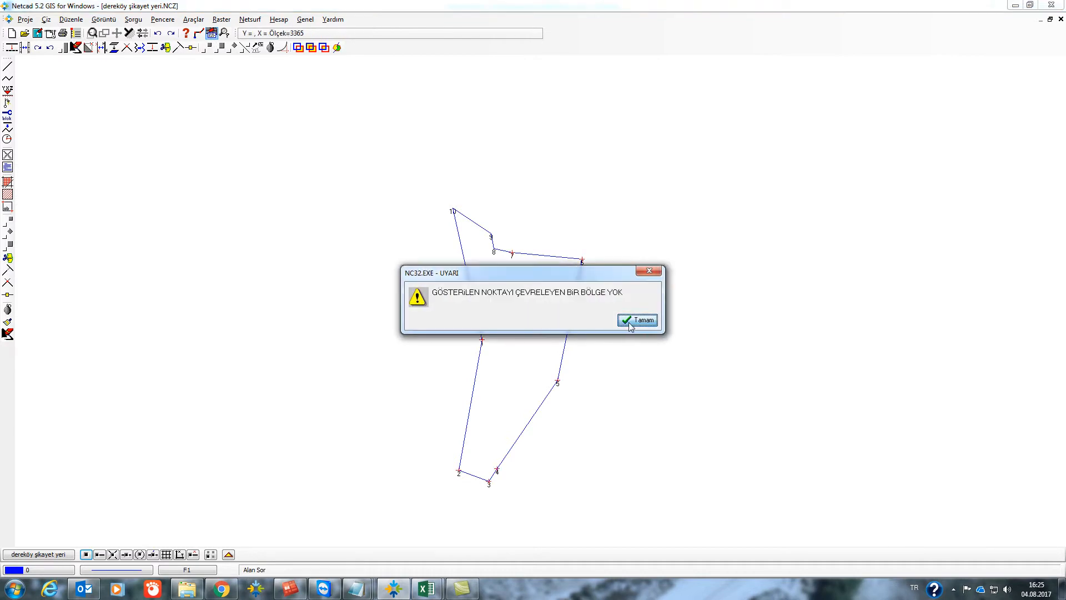
{"action": "left_click", "coordinate": [637, 320]}
{"action": "left_click", "coordinate": [552, 325]}
{"action": "left_click", "coordinate": [635, 320]}
{"action": "scroll", "coordinate": [633, 334], "scroll_direction": "down", "scroll_amount": 2}
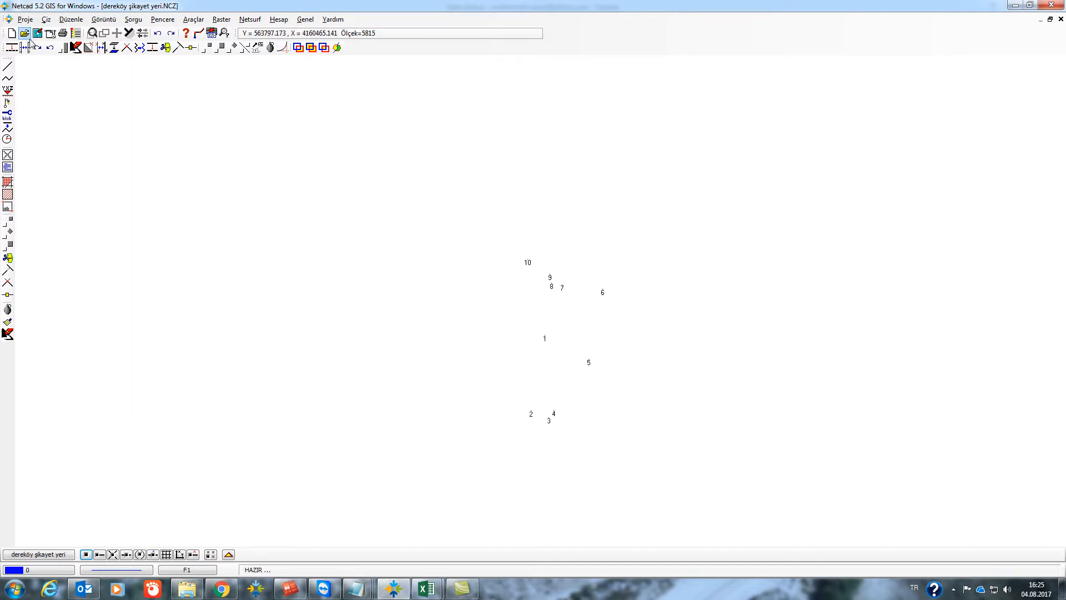
Draw a polyline through points 1 to 10, snap it back to point 1, and accept it as closed with the name 1.
{"action": "left_click", "coordinate": [8, 78]}
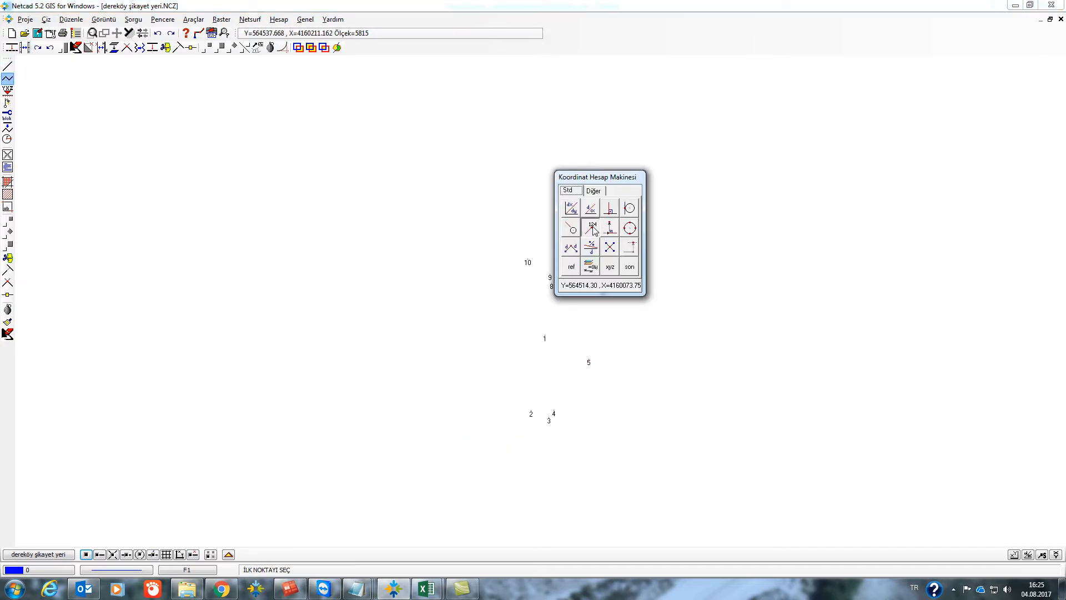
{"action": "left_click", "coordinate": [592, 227]}
{"action": "key", "text": "Return"}
{"action": "left_click", "coordinate": [843, 299]}
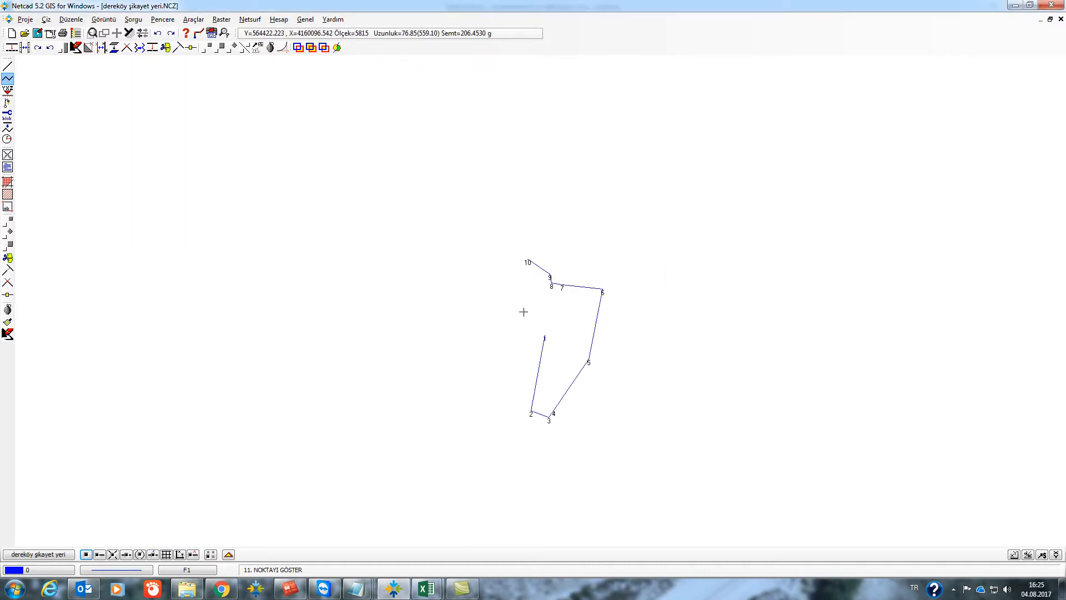
{"action": "left_click", "coordinate": [87, 555]}
{"action": "left_click", "coordinate": [545, 336]}
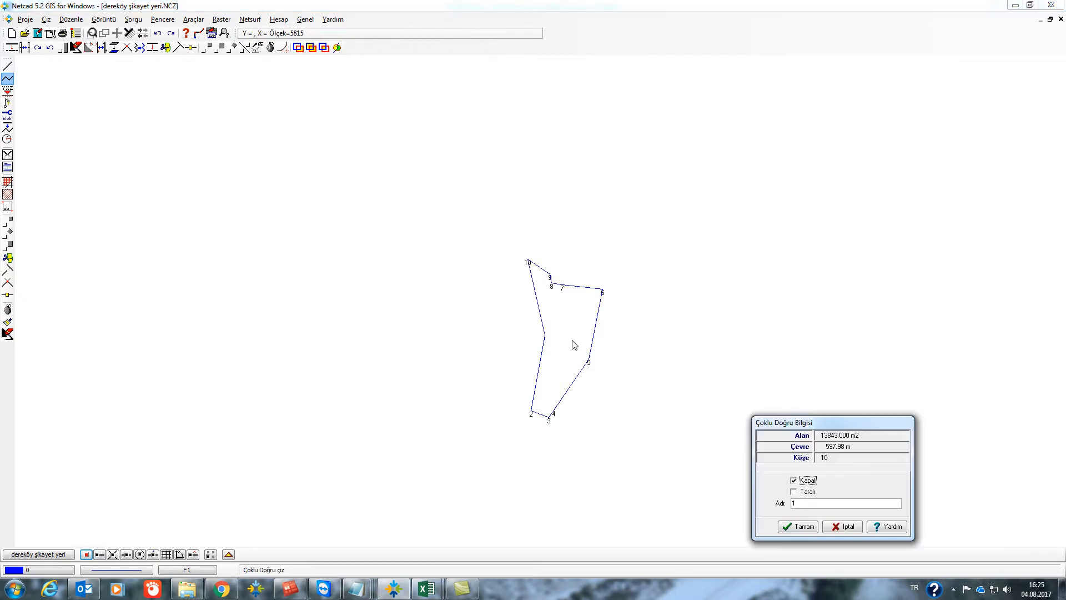
{"action": "left_click", "coordinate": [807, 532]}
{"action": "scroll", "coordinate": [600, 357], "scroll_direction": "up", "scroll_amount": 2}
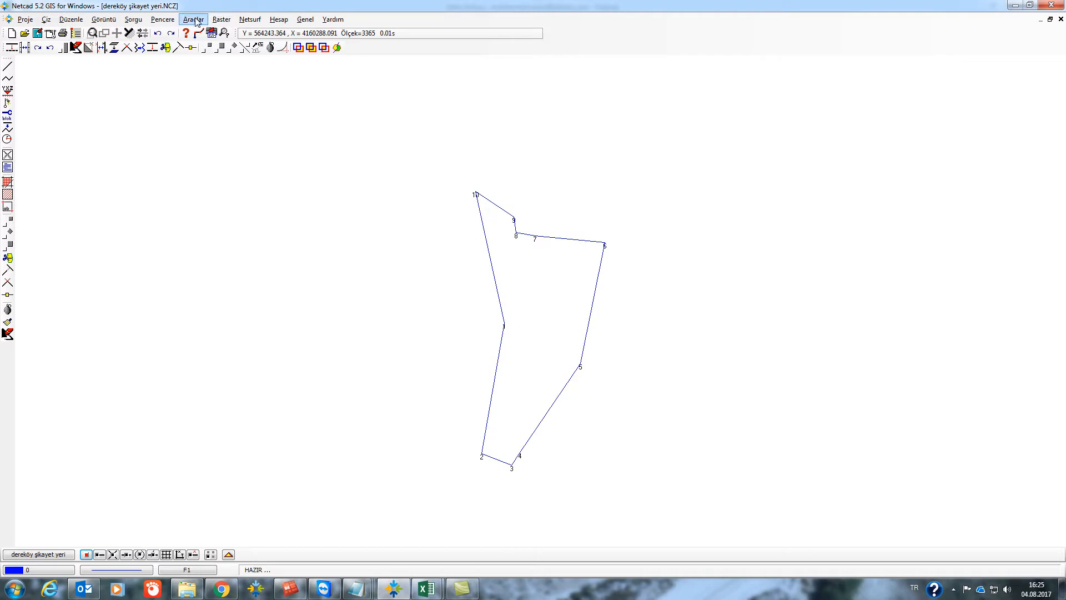
{"action": "scroll", "coordinate": [452, 276], "scroll_direction": "down", "scroll_amount": 3}
{"action": "scroll", "coordinate": [520, 245], "scroll_direction": "down", "scroll_amount": 2}
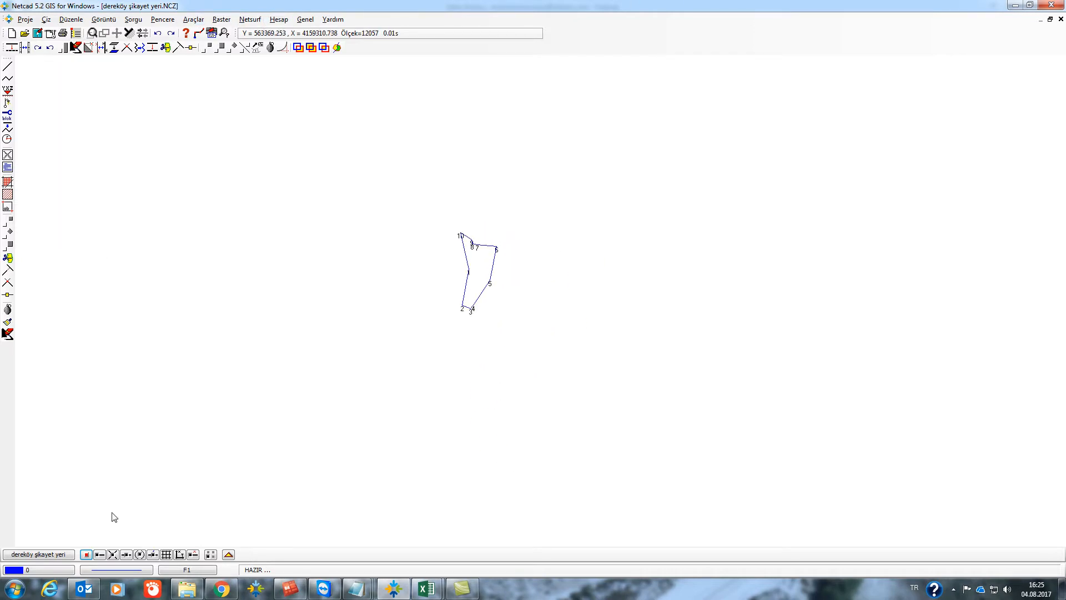
{"action": "left_click", "coordinate": [953, 589]}
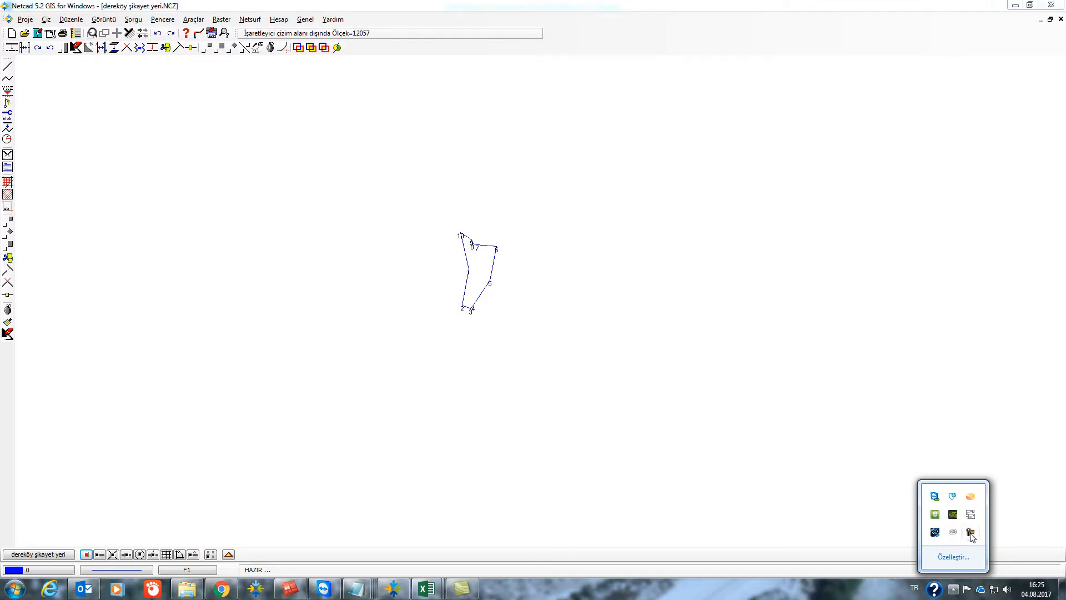
{"action": "left_click", "coordinate": [971, 534]}
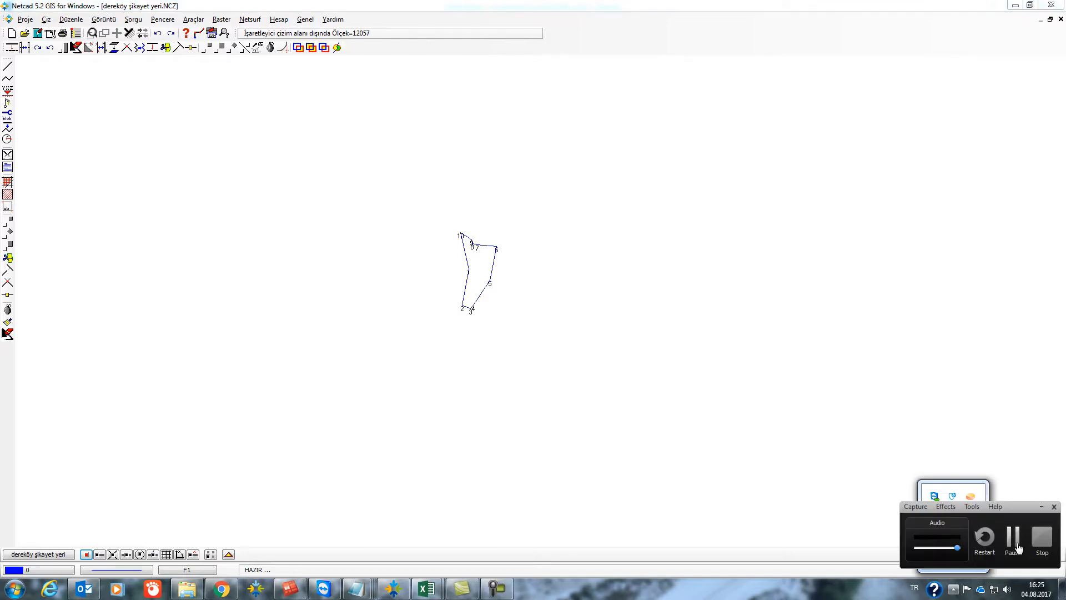
{"action": "left_click", "coordinate": [1014, 539]}
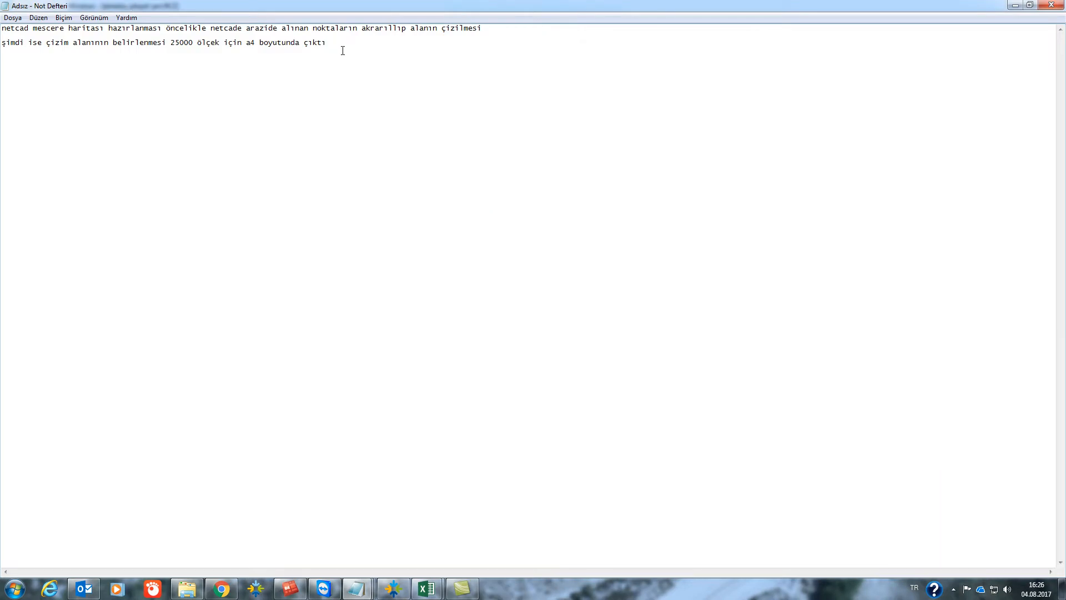
{"action": "left_click_drag", "start_coordinate": [317, 44], "coordinate": [2, 45]}
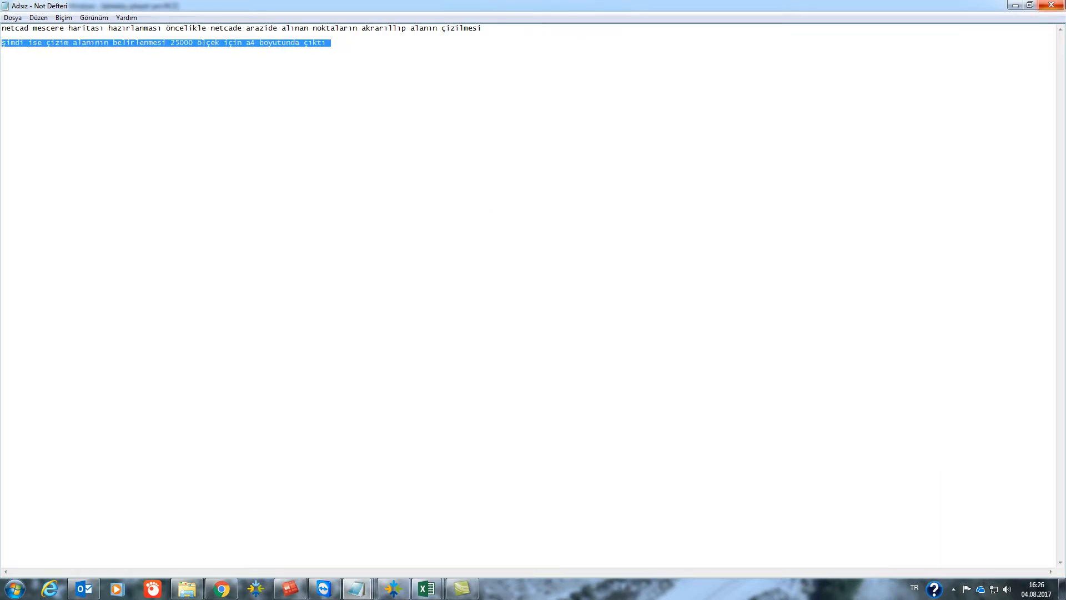
{"action": "left_click", "coordinate": [1014, 5]}
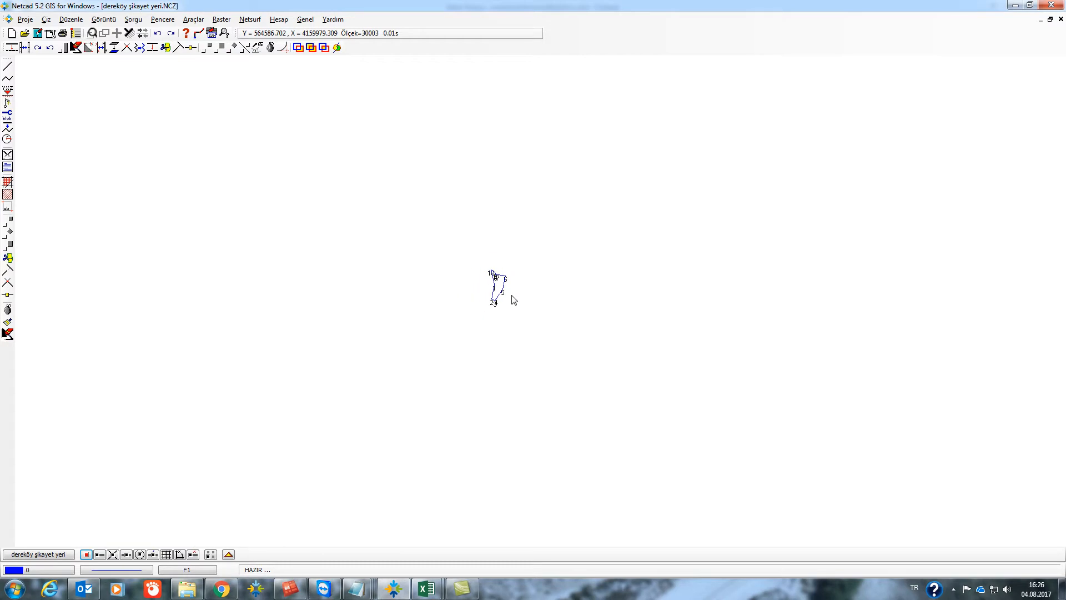
Open the plot settings, review the paper settings at scale 25000, and accept the printer setup with A4 portrait paper.
{"action": "left_click", "coordinate": [63, 33]}
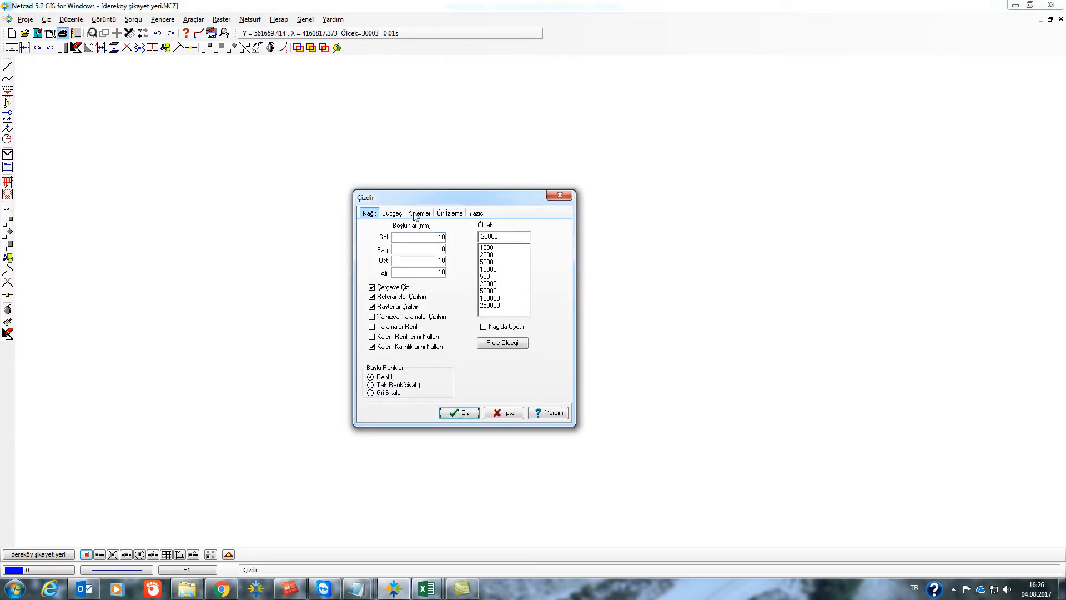
{"action": "left_click", "coordinate": [392, 213]}
{"action": "left_click", "coordinate": [375, 214]}
{"action": "left_click", "coordinate": [478, 215]}
{"action": "left_click", "coordinate": [385, 232]}
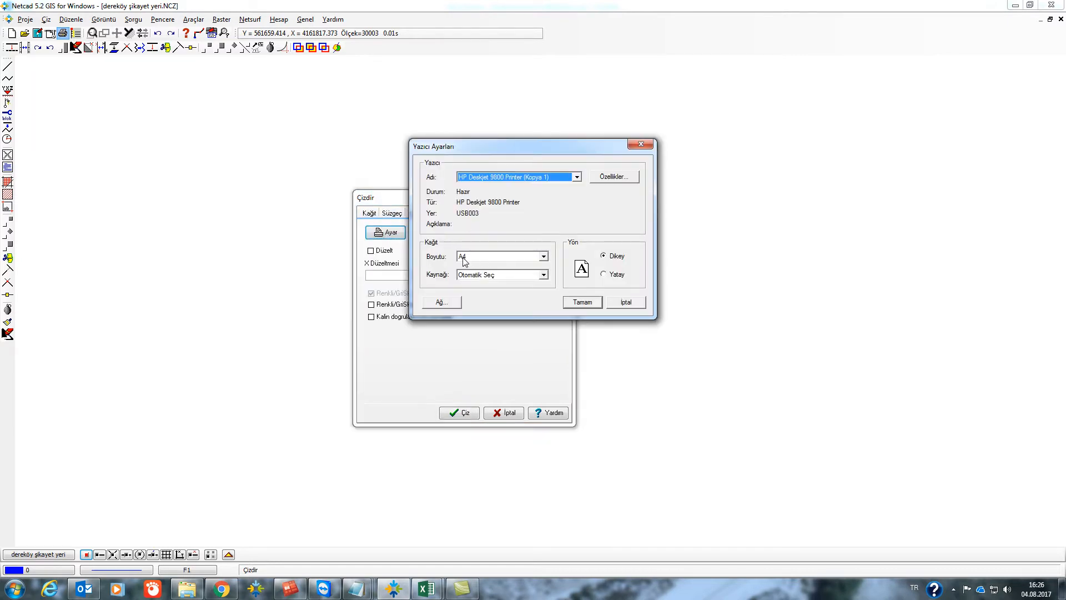
{"action": "left_click", "coordinate": [572, 302]}
{"action": "left_click", "coordinate": [462, 415]}
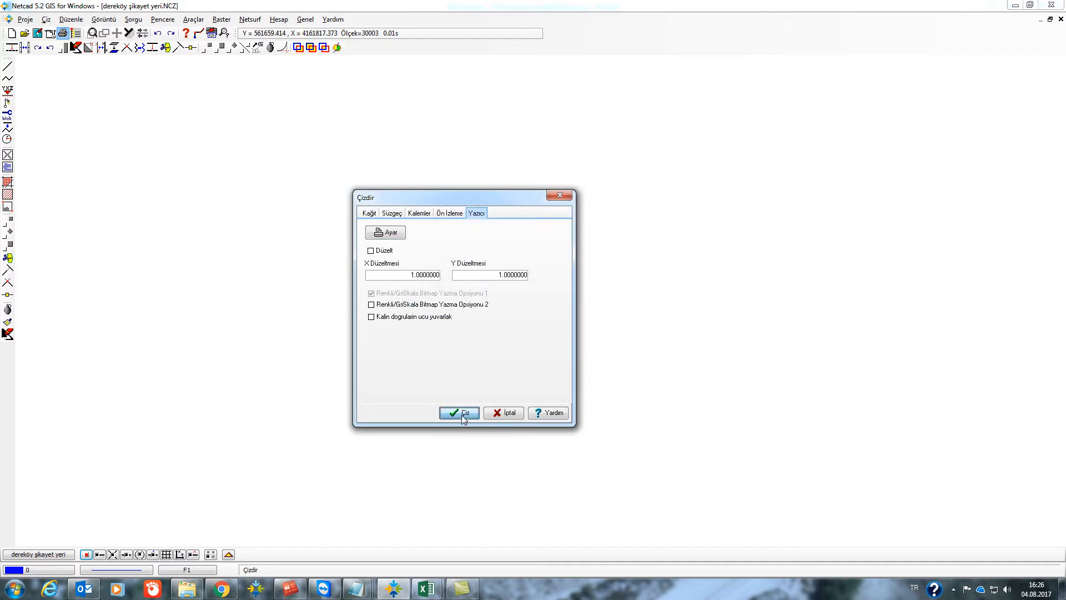
{"action": "left_click", "coordinate": [569, 308]}
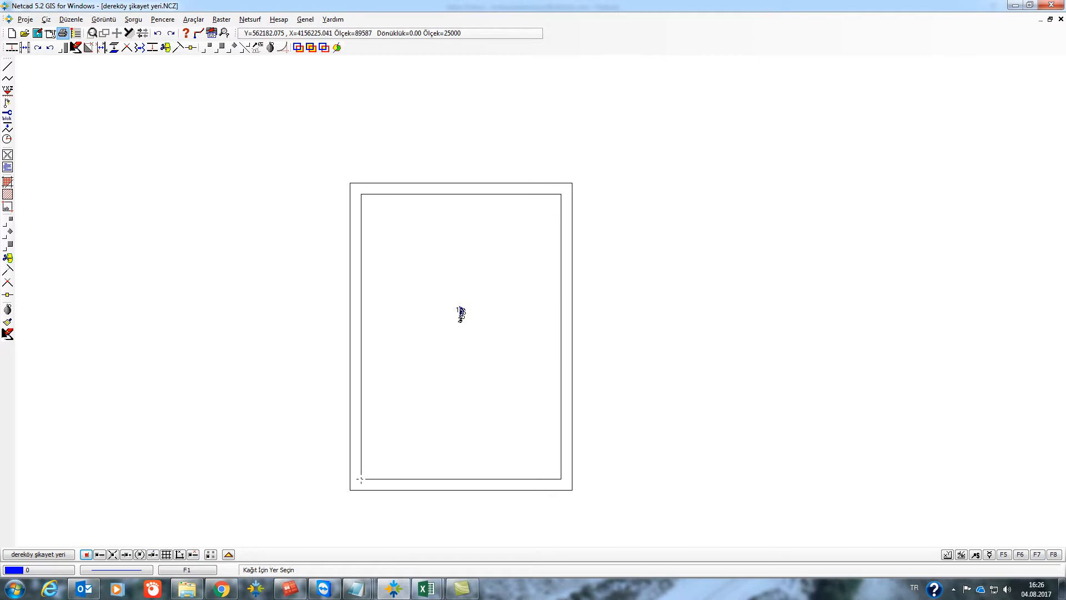
{"action": "left_click", "coordinate": [364, 481]}
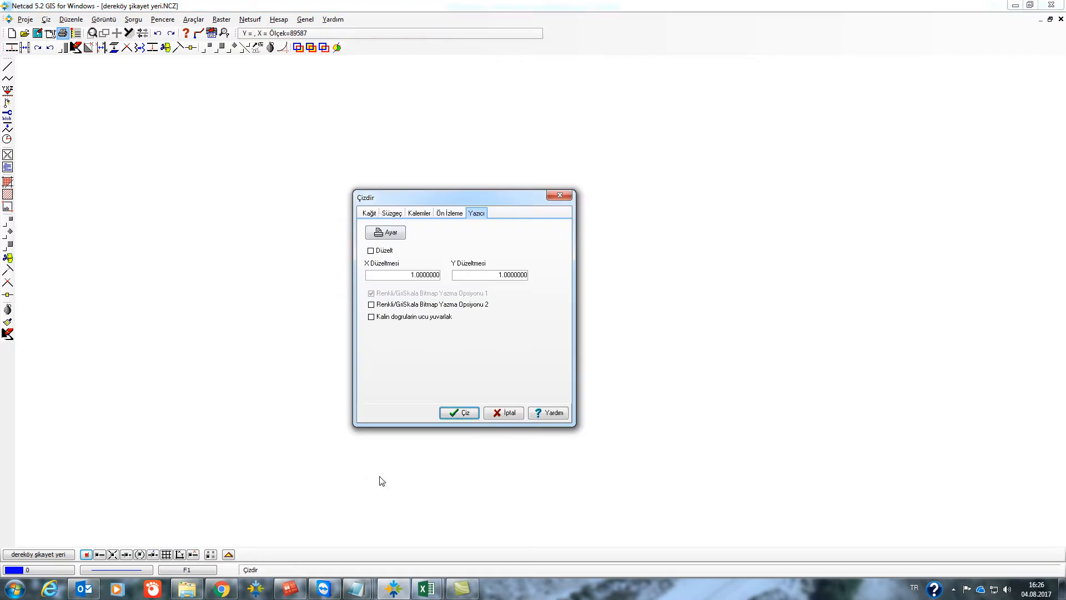
Start the plot with PDF Complete as the output printer.
{"action": "left_click", "coordinate": [375, 215]}
{"action": "left_click", "coordinate": [463, 214]}
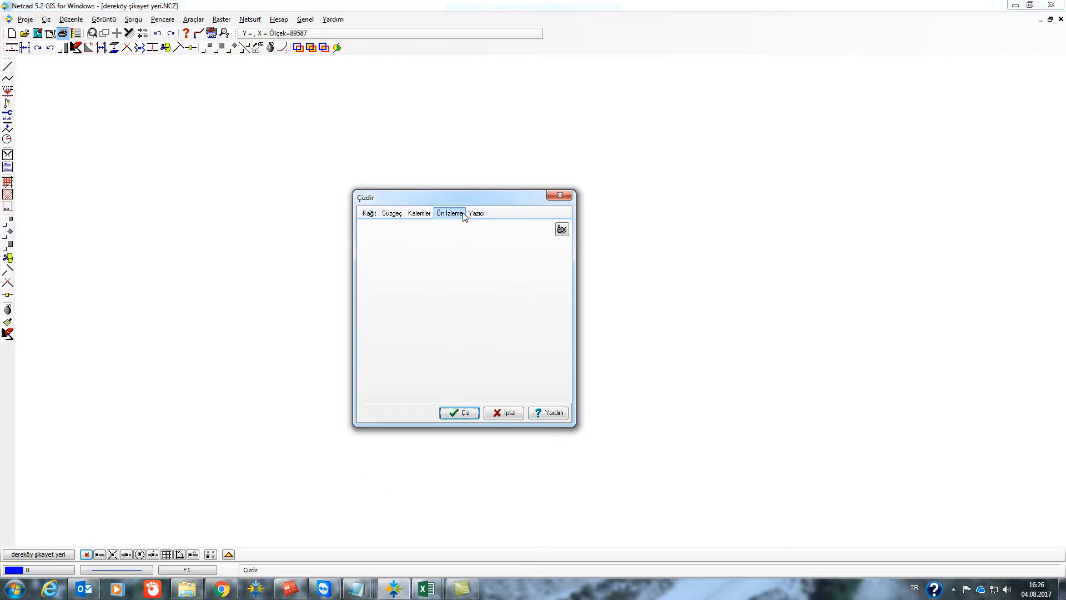
{"action": "left_click", "coordinate": [473, 416]}
{"action": "left_click", "coordinate": [539, 175]}
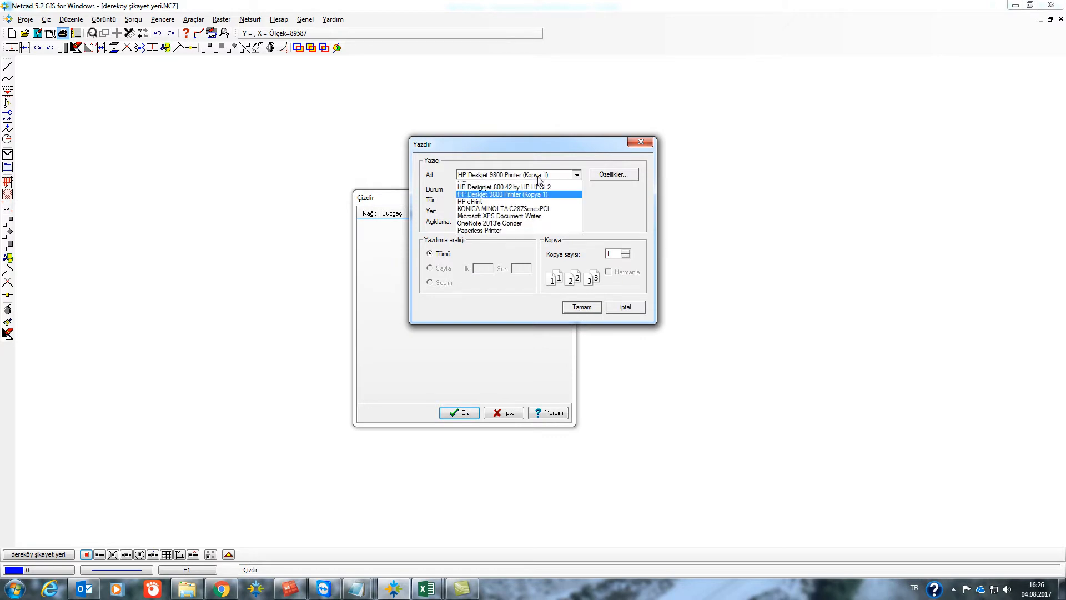
{"action": "left_click", "coordinate": [498, 254]}
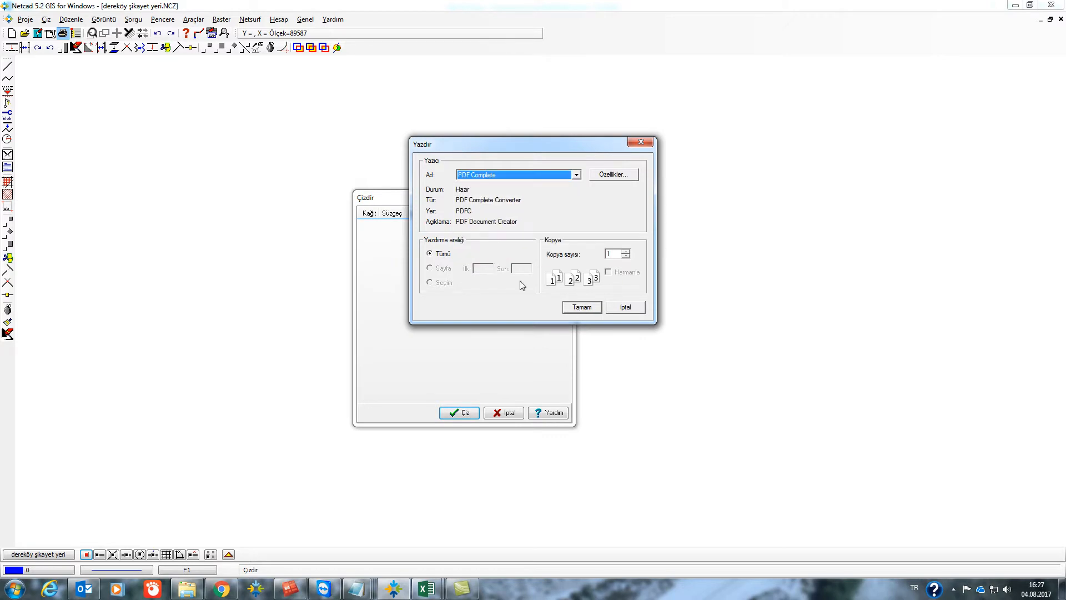
{"action": "left_click", "coordinate": [582, 308]}
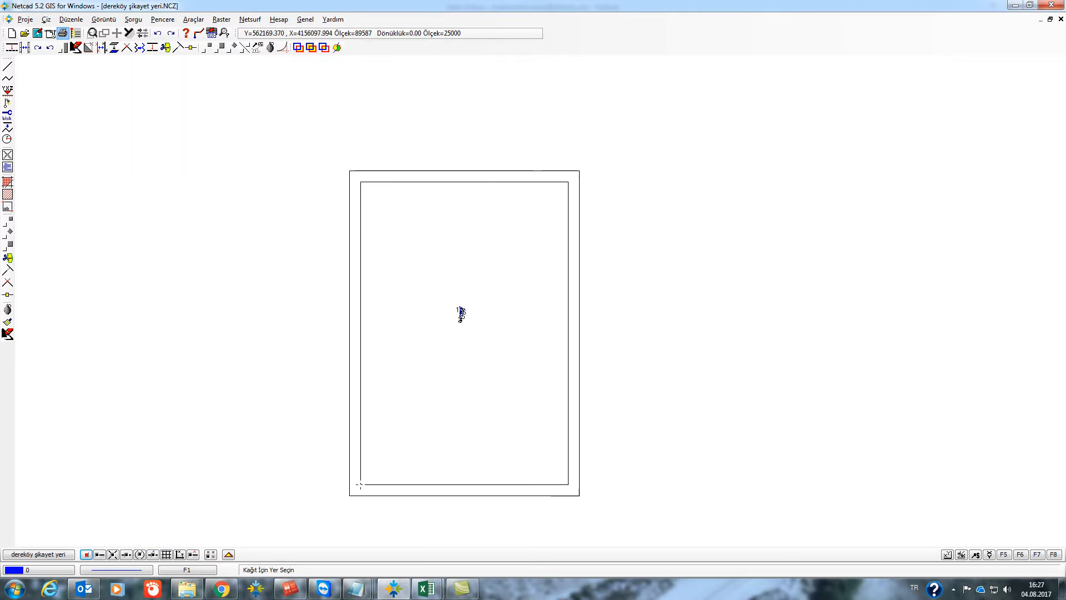
Turn off point snapping, place the plot sheet frame around the boundary, and cancel saving the PDF.
{"action": "left_click", "coordinate": [86, 554]}
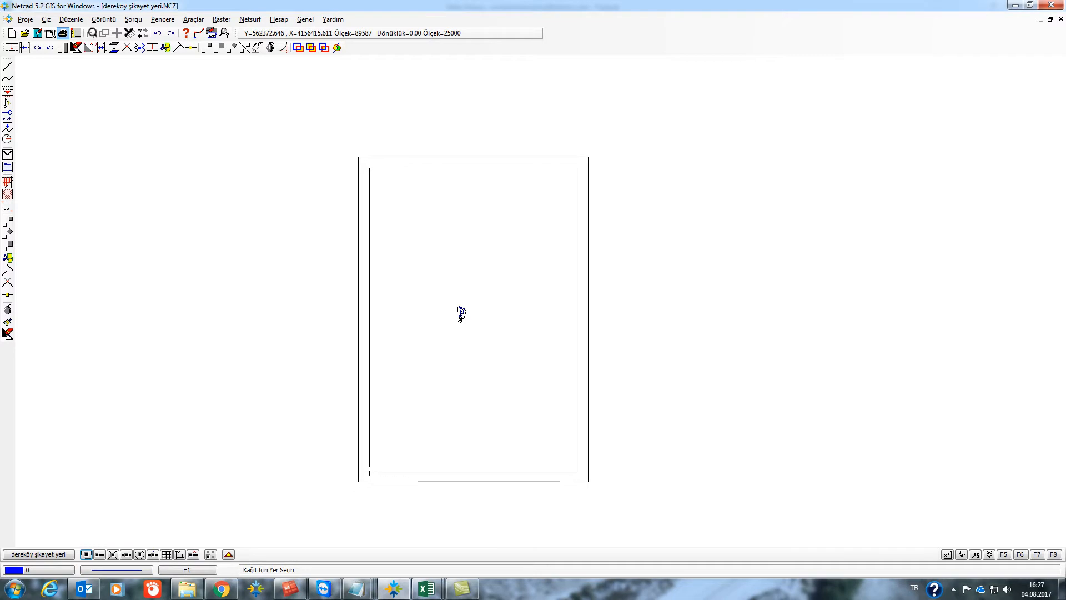
{"action": "left_click", "coordinate": [460, 313]}
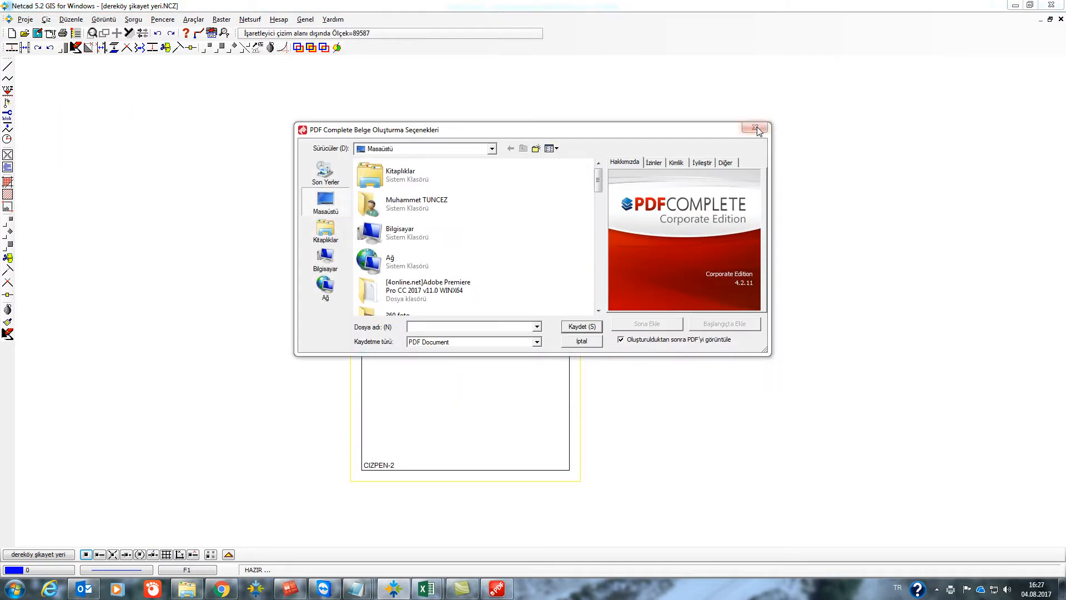
{"action": "left_click", "coordinate": [756, 129]}
{"action": "scroll", "coordinate": [540, 285], "scroll_direction": "down", "scroll_amount": 2}
{"action": "scroll", "coordinate": [540, 285], "scroll_direction": "up", "scroll_amount": 2}
{"action": "scroll", "coordinate": [540, 285], "scroll_direction": "down", "scroll_amount": 1}
{"action": "left_click_drag", "start_coordinate": [603, 273], "coordinate": [579, 266]}
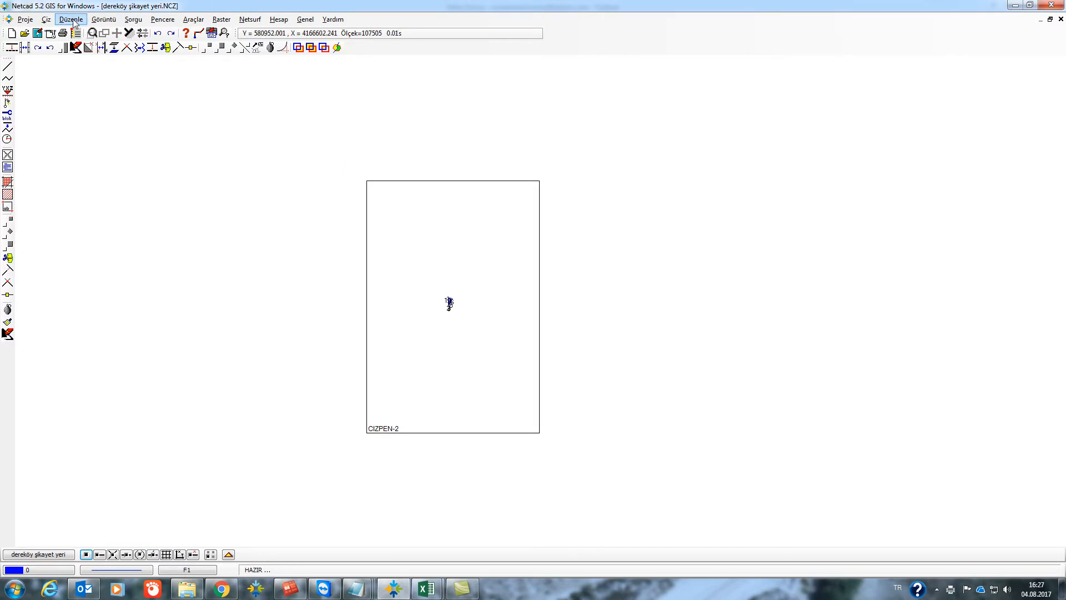
Open the reference manager and add a new category under the references.
{"action": "left_click", "coordinate": [200, 20]}
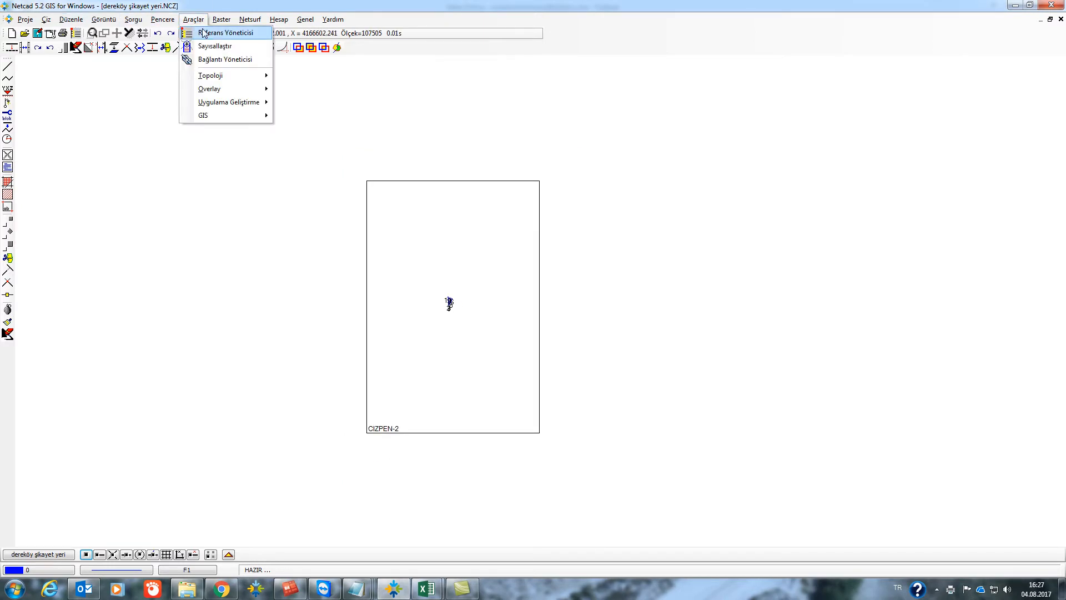
{"action": "left_click", "coordinate": [204, 35]}
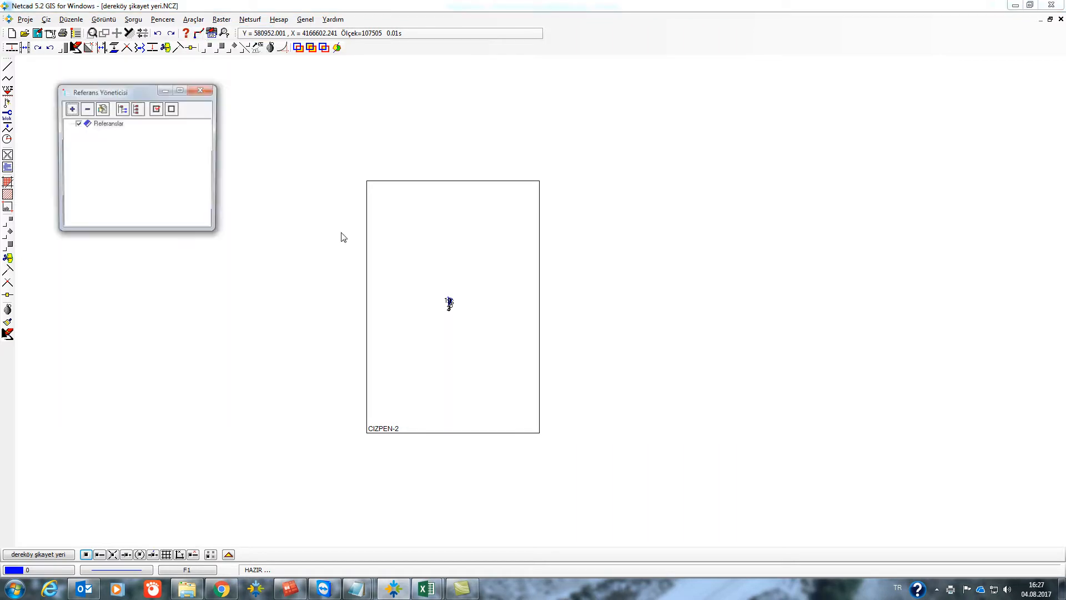
{"action": "right_click", "coordinate": [105, 126]}
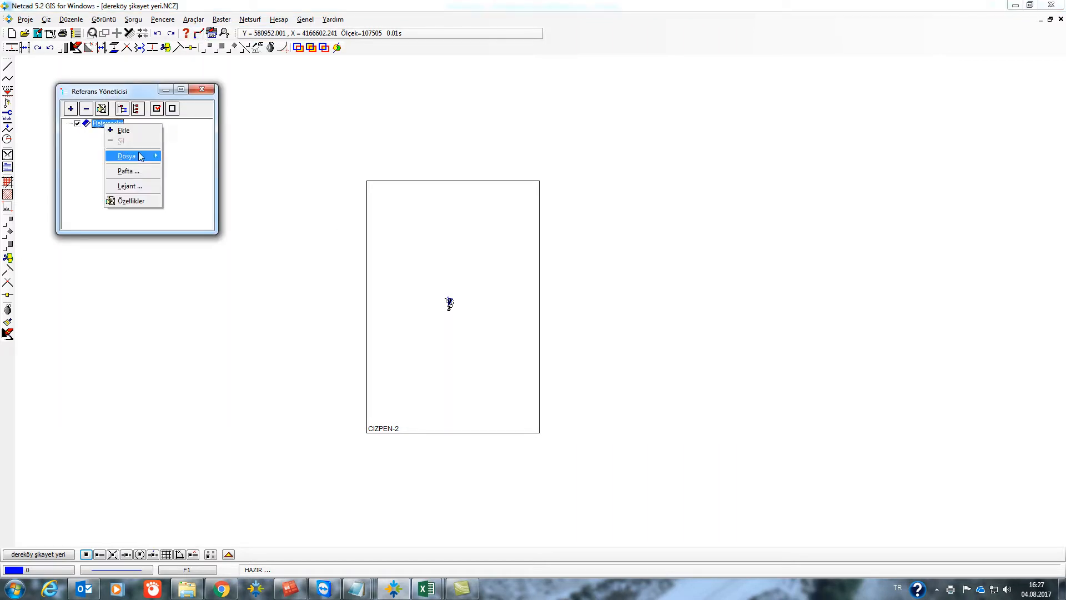
{"action": "left_click", "coordinate": [139, 131]}
Add the raster file KARPUZLU_AFIN1 from the "karpuzlu mescere" folder as a reference in the new category.
{"action": "right_click", "coordinate": [123, 134]}
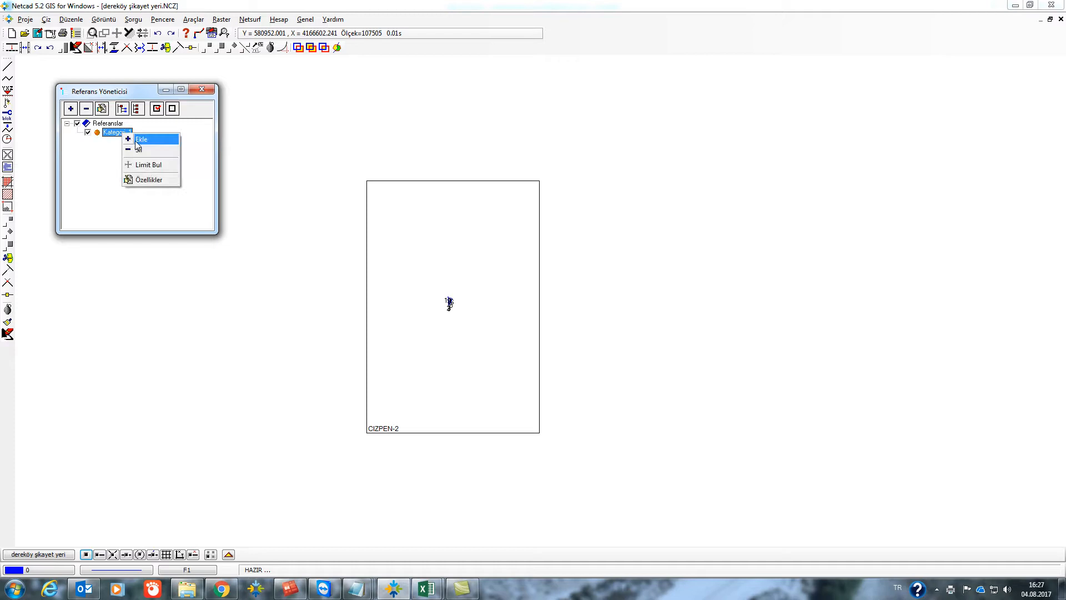
{"action": "left_click", "coordinate": [139, 137]}
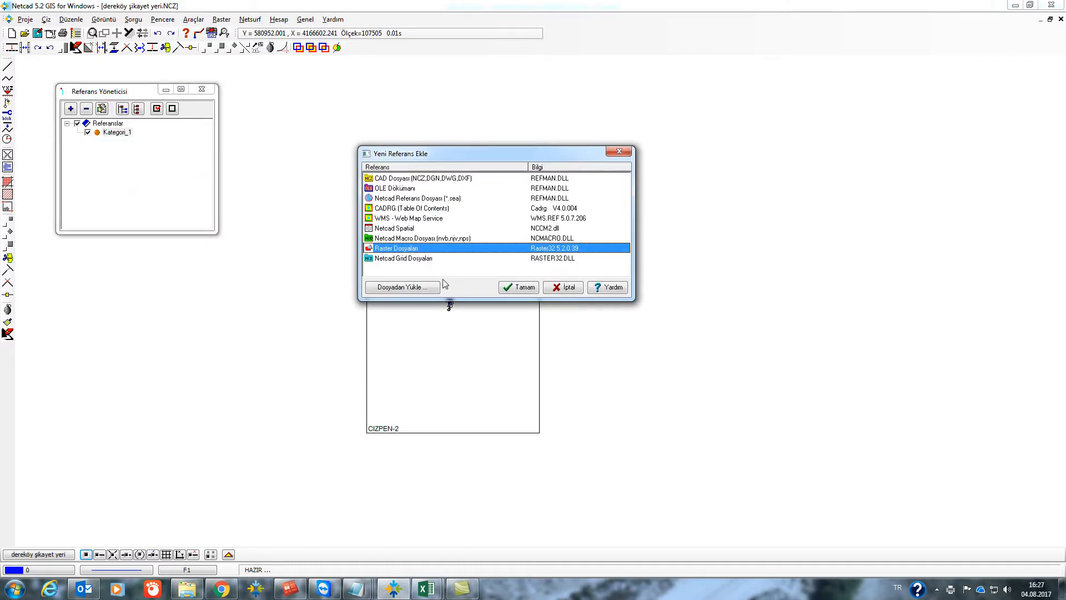
{"action": "left_click", "coordinate": [523, 289]}
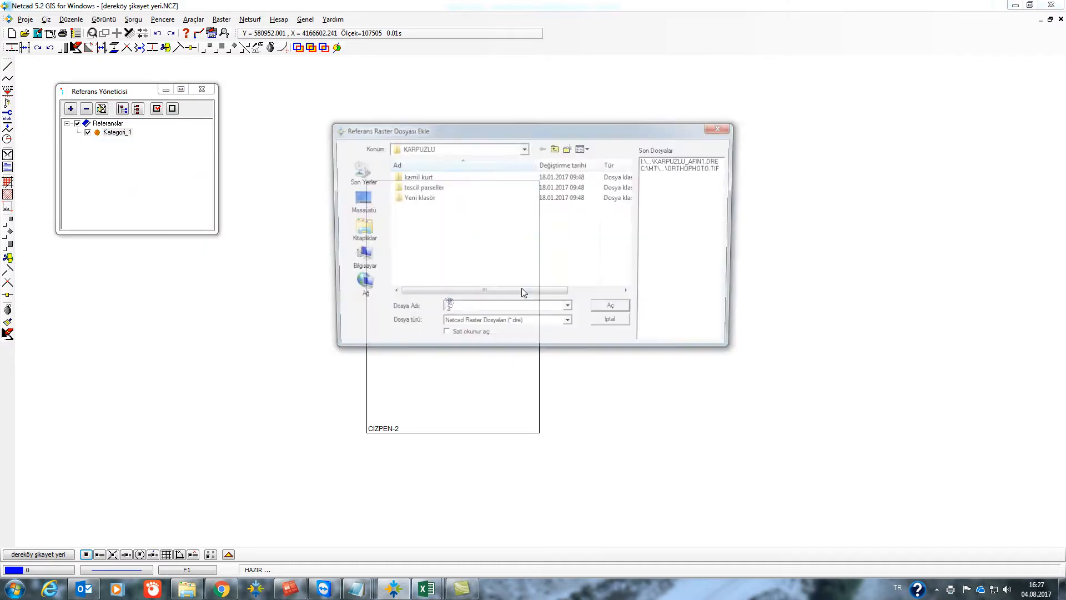
{"action": "left_click", "coordinate": [682, 162]}
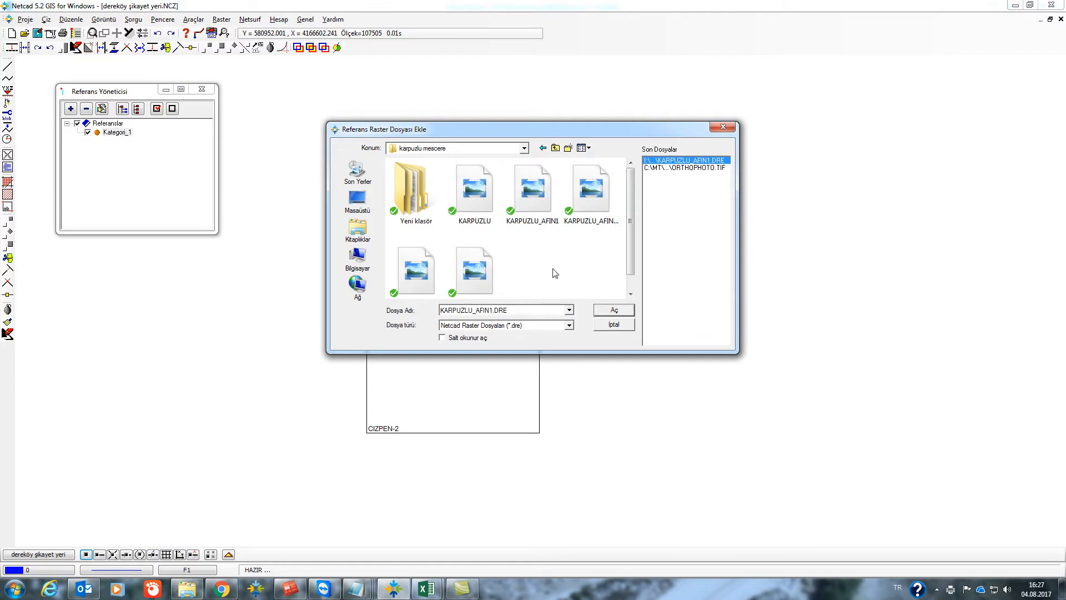
{"action": "double_click", "coordinate": [548, 206]}
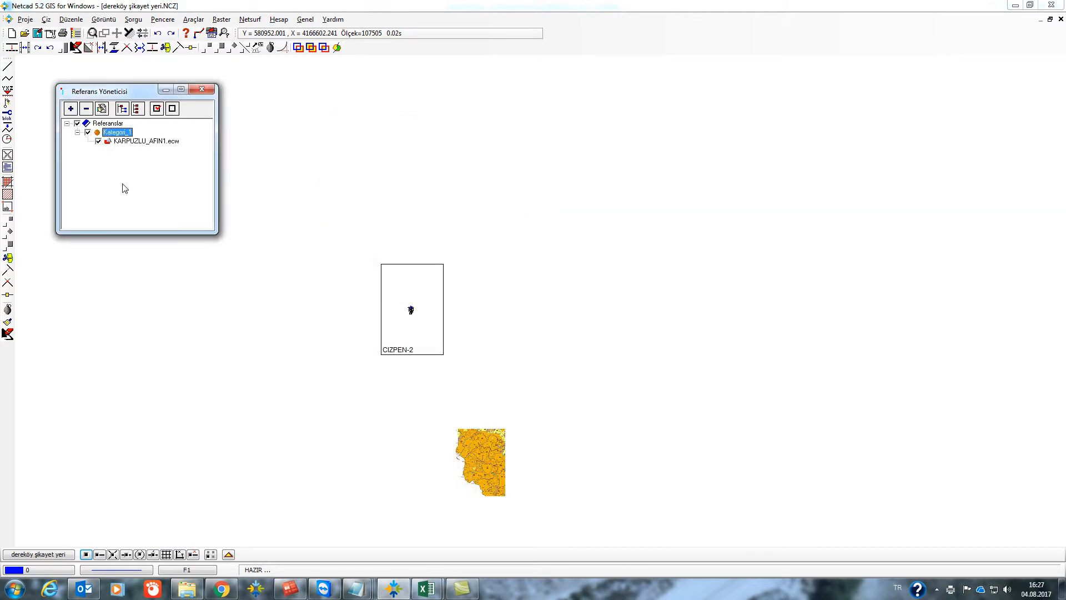
Clear the visibility areas in the KARPUZLU_AFIN1.ecw reference's properties so the whole raster is drawn, and close the reference manager.
{"action": "left_click", "coordinate": [129, 142]}
{"action": "right_click", "coordinate": [129, 142]}
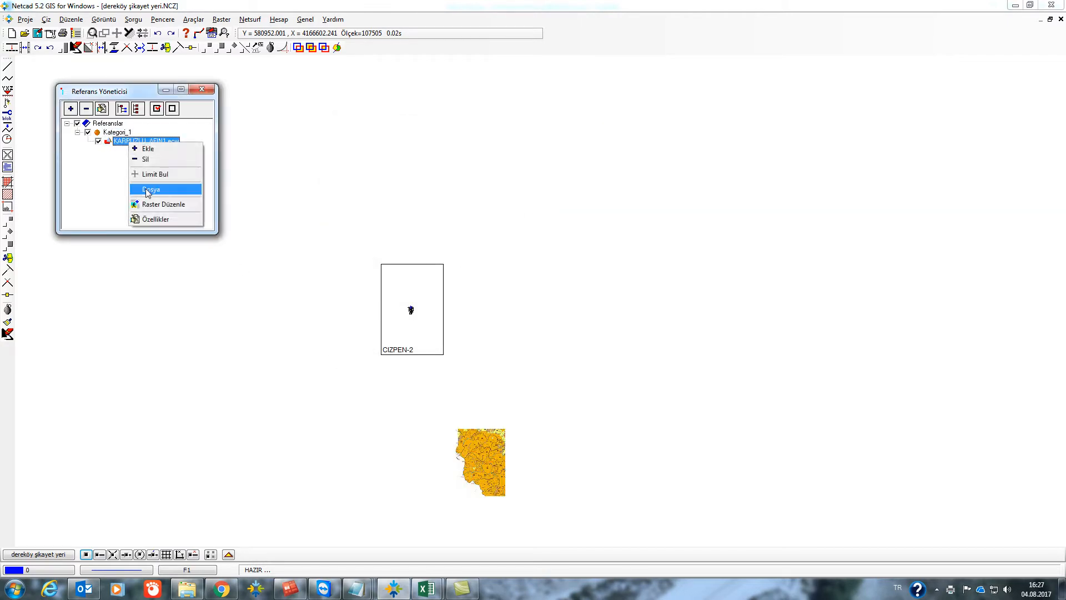
{"action": "left_click", "coordinate": [155, 220]}
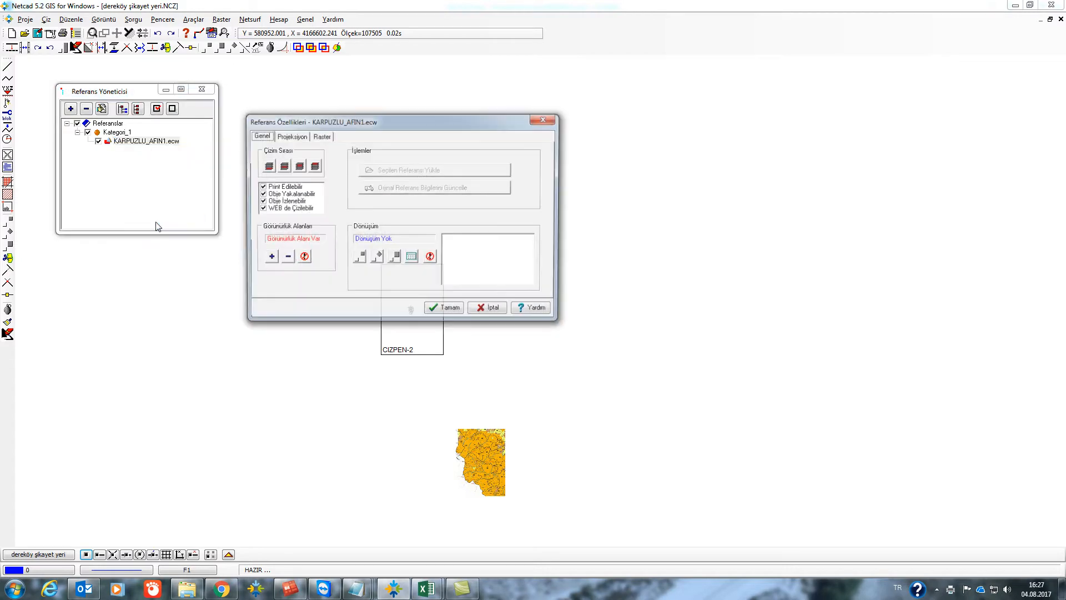
{"action": "left_click", "coordinate": [303, 257]}
{"action": "left_click", "coordinate": [445, 311]}
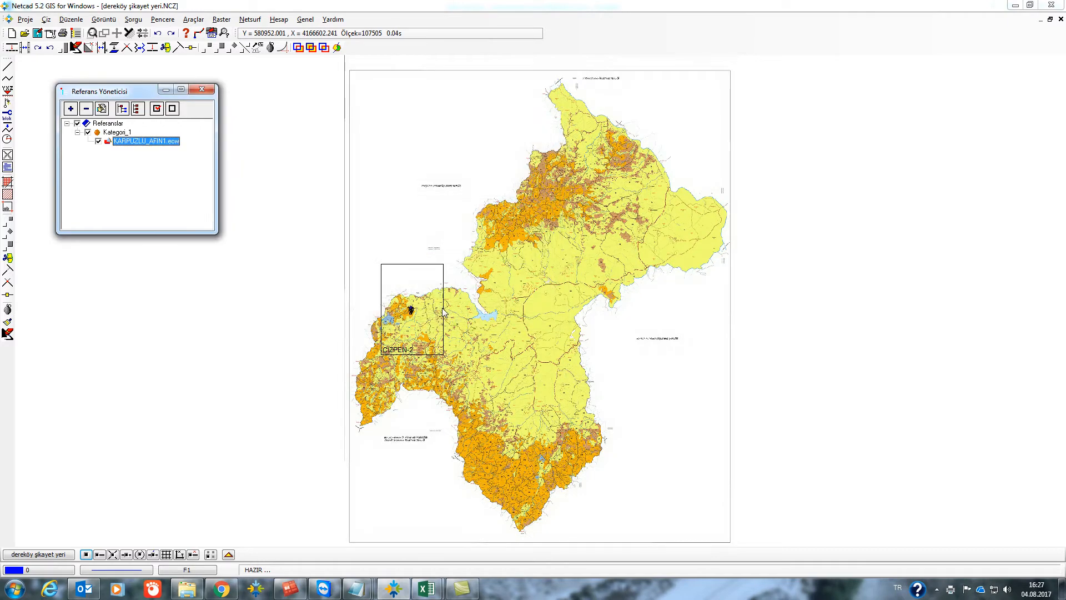
{"action": "left_click", "coordinate": [203, 90]}
{"action": "scroll", "coordinate": [408, 329], "scroll_direction": "up", "scroll_amount": 5}
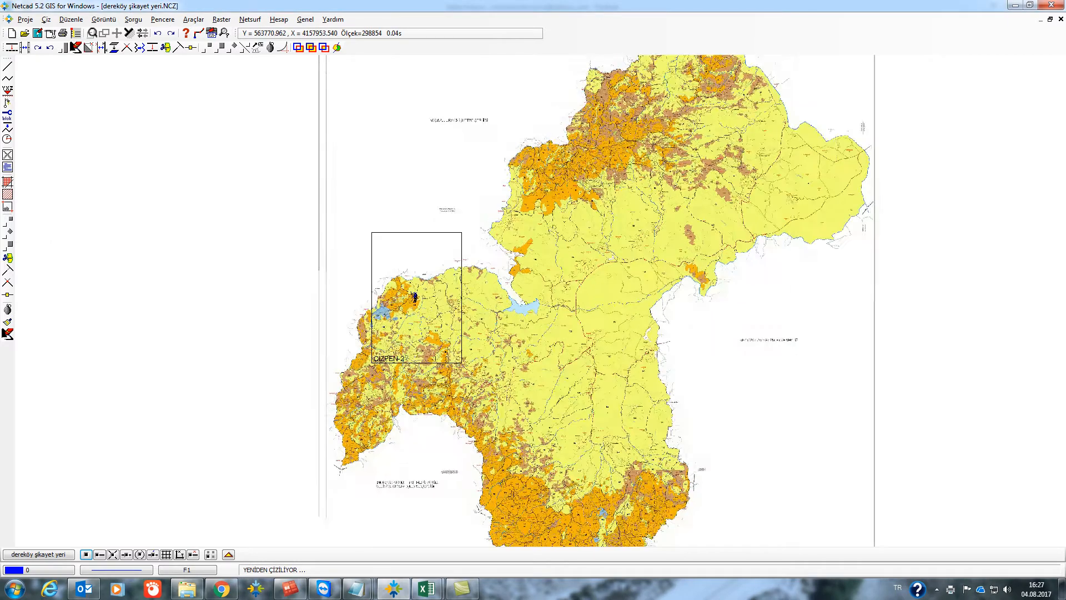
{"action": "scroll", "coordinate": [415, 274], "scroll_direction": "up", "scroll_amount": 9}
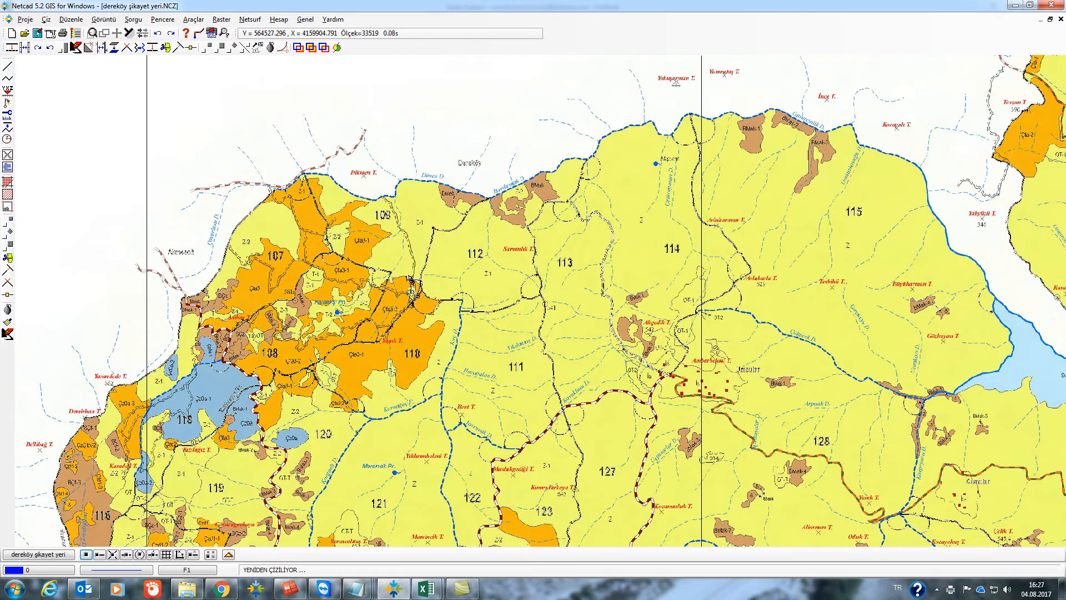
Start an area hatch on multiple objects with the KAFES-1 pattern at scale 1.000 and angle 0.000.
{"action": "scroll", "coordinate": [415, 276], "scroll_direction": "up", "scroll_amount": 8}
{"action": "scroll", "coordinate": [416, 276], "scroll_direction": "down", "scroll_amount": 4}
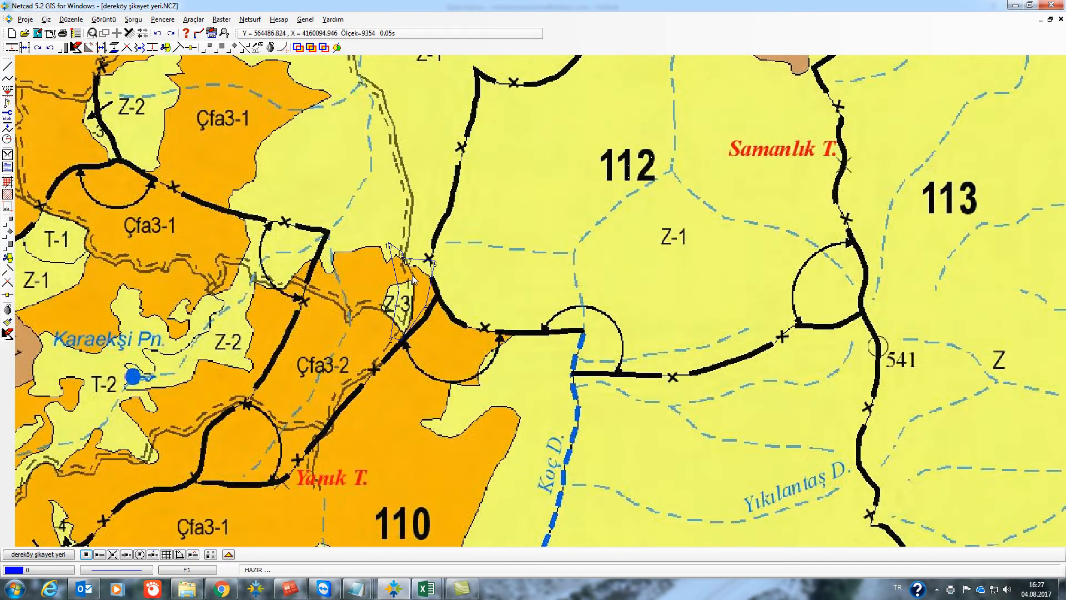
{"action": "scroll", "coordinate": [415, 275], "scroll_direction": "up", "scroll_amount": 5}
{"action": "left_click", "coordinate": [113, 21]}
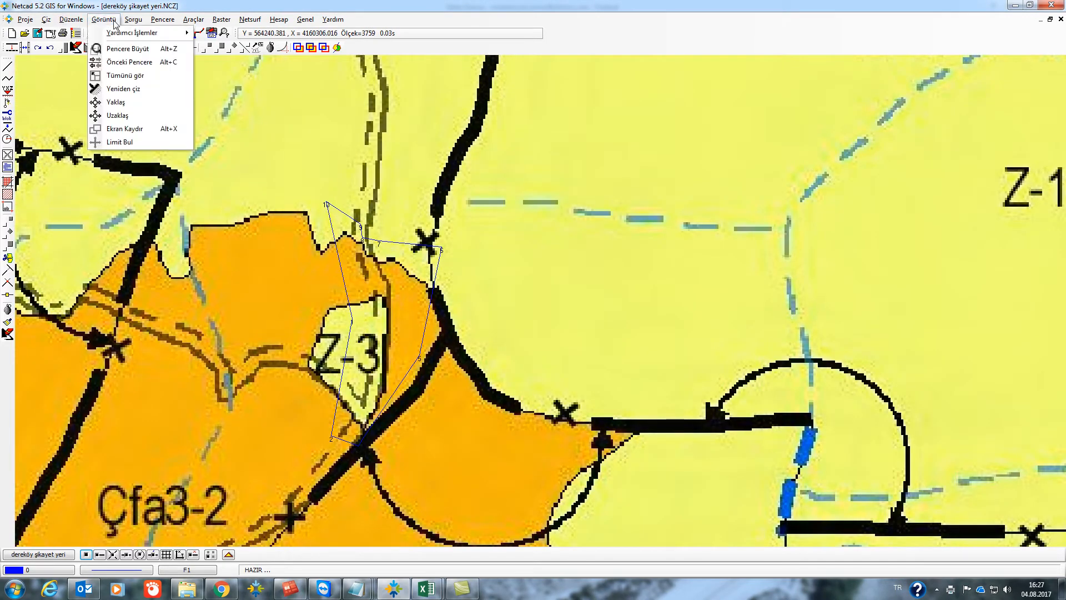
{"action": "mouse_move", "coordinate": [75, 22]}
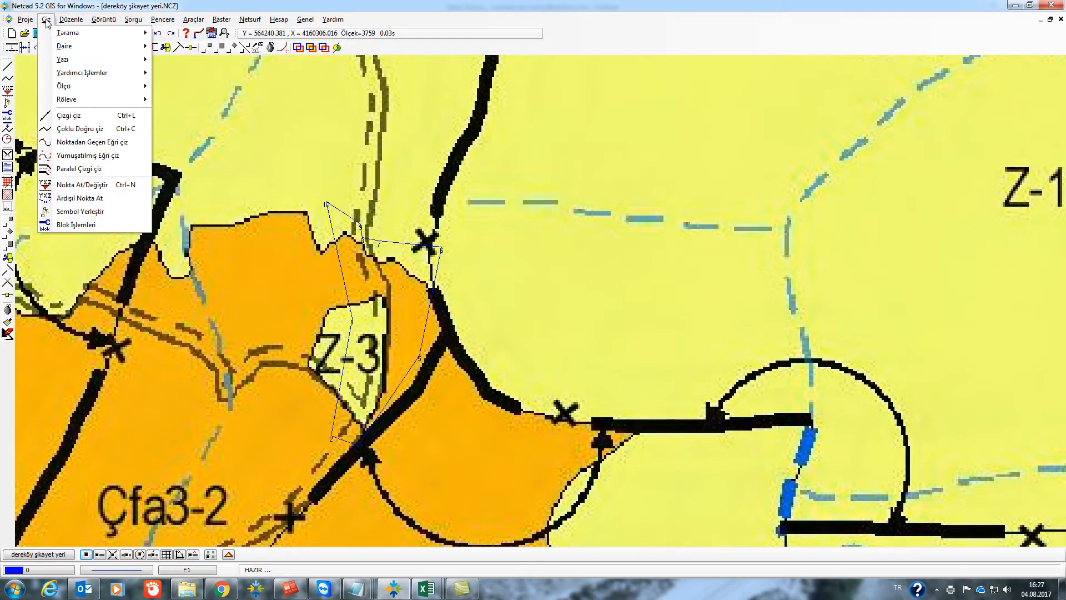
{"action": "left_click", "coordinate": [178, 33]}
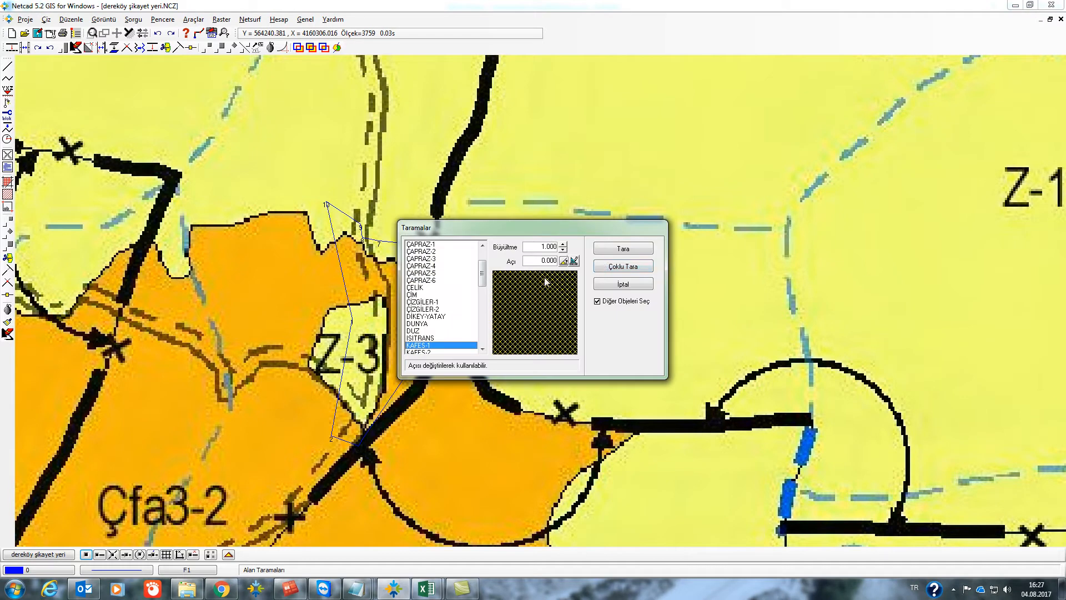
{"action": "left_click", "coordinate": [623, 267]}
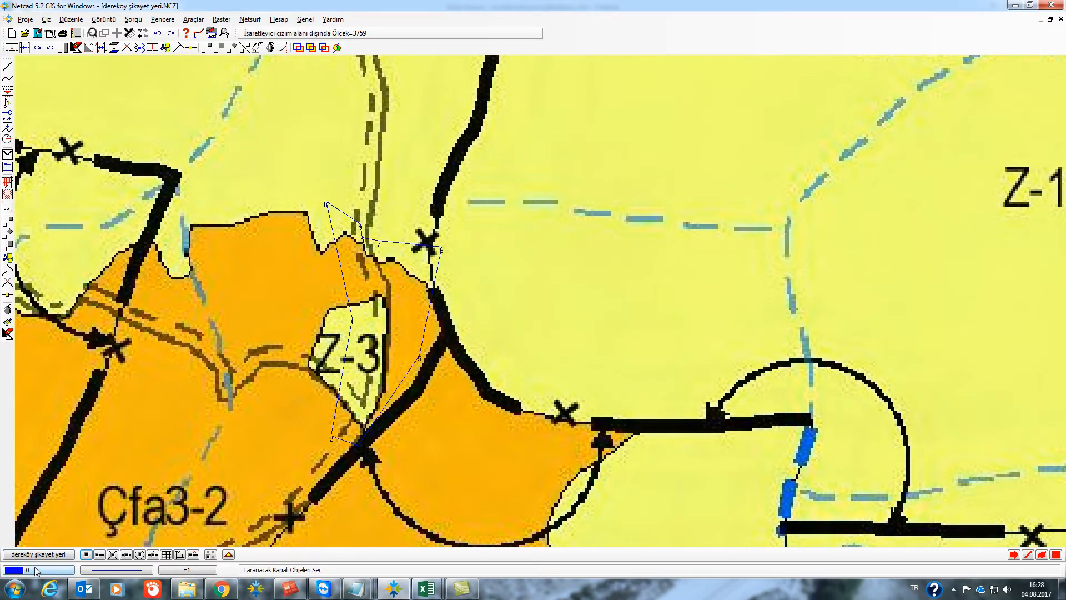
Create a cyan layer named ALANTR and make it the current layer.
{"action": "left_click", "coordinate": [413, 229]}
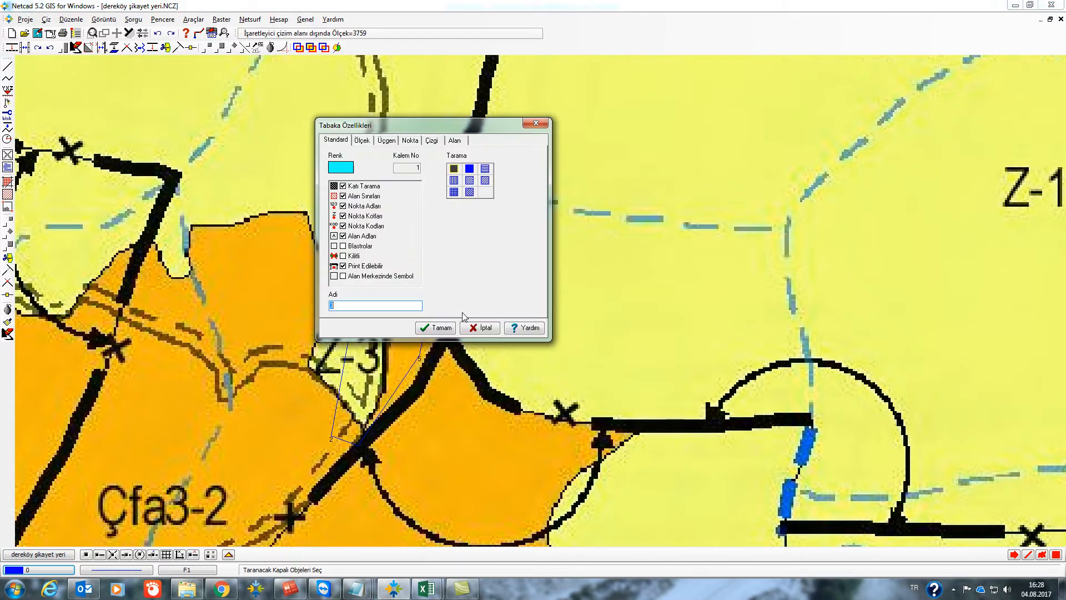
{"action": "left_click", "coordinate": [333, 141]}
{"action": "left_click", "coordinate": [371, 305]}
{"action": "type", "text": "ALAN TR"}
{"action": "left_click", "coordinate": [436, 328]}
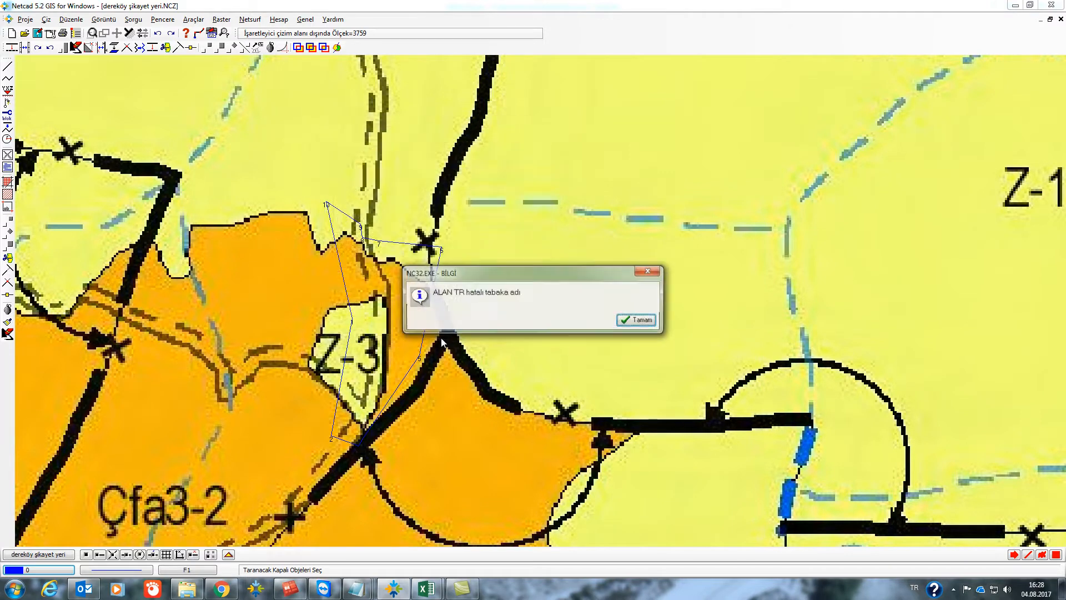
{"action": "left_click", "coordinate": [632, 321]}
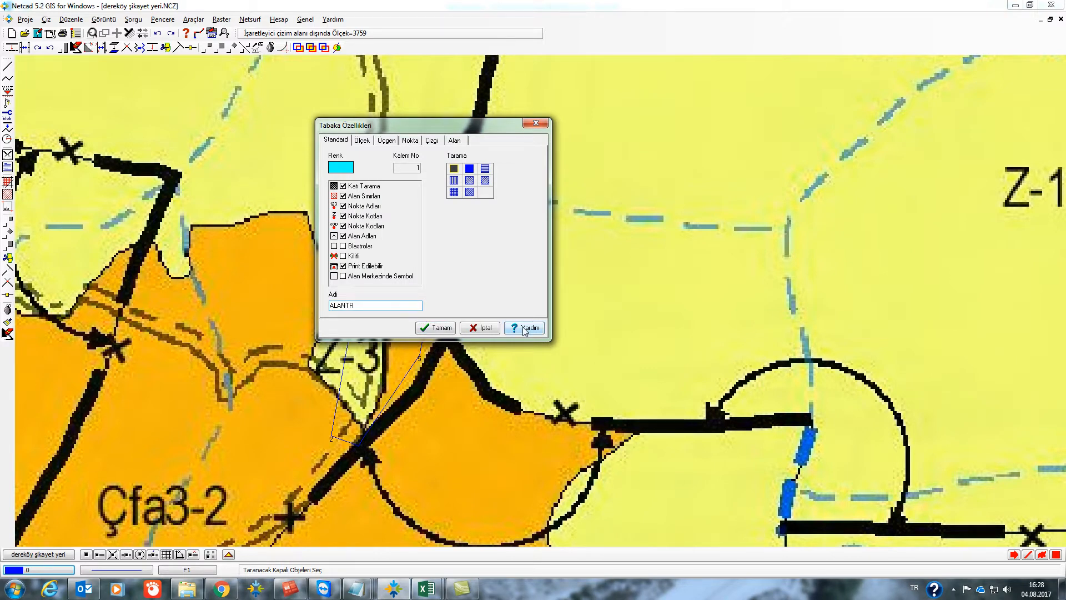
{"action": "left_click", "coordinate": [438, 328]}
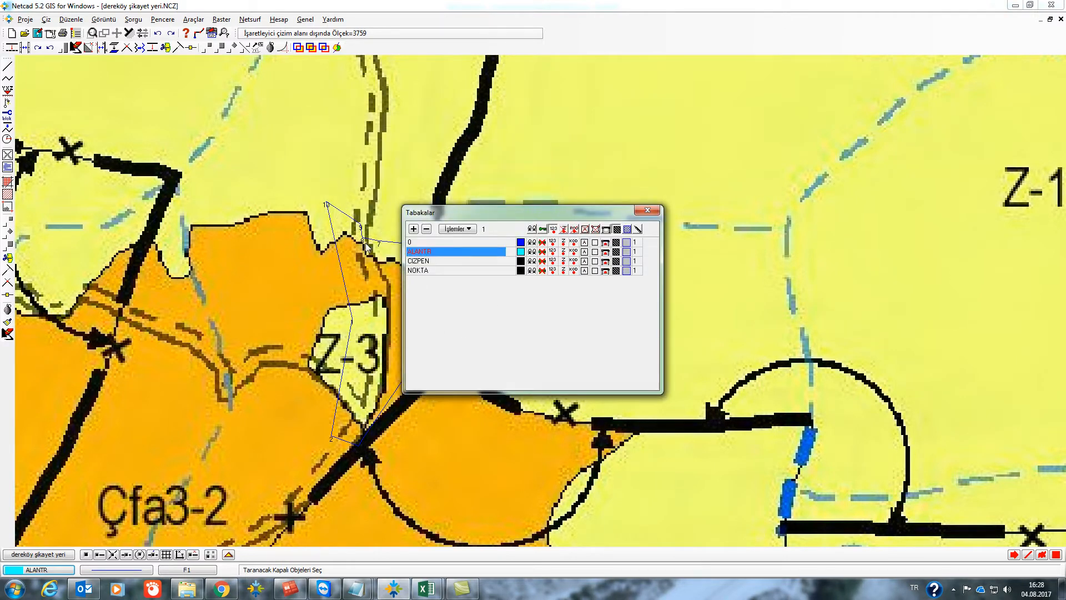
Apply the hatch to the boundary area object on layer 0 and leave the hatching command.
{"action": "left_click", "coordinate": [436, 360]}
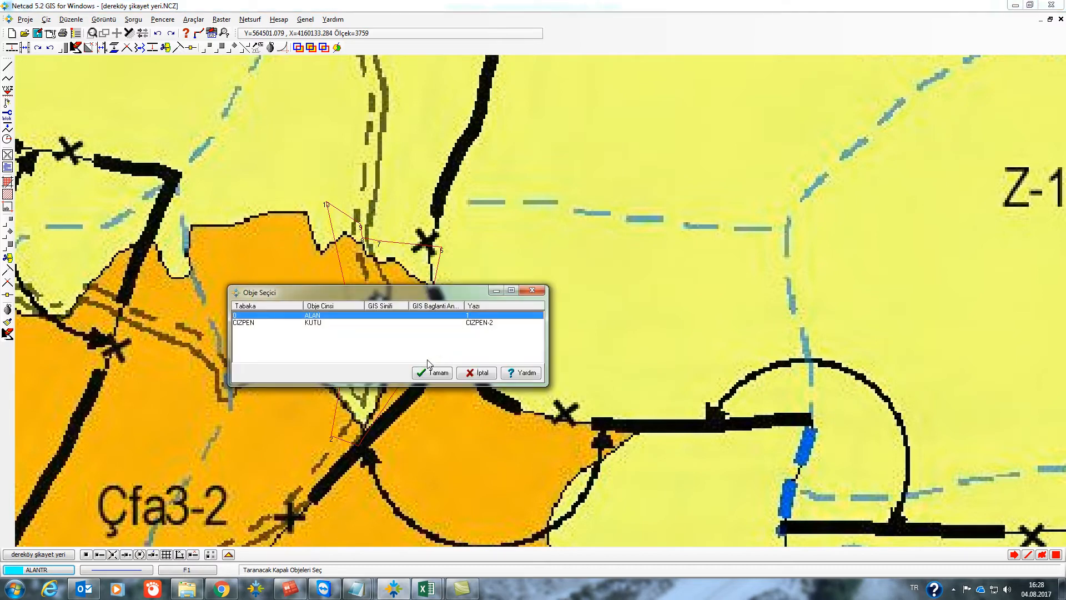
{"action": "left_click", "coordinate": [431, 372]}
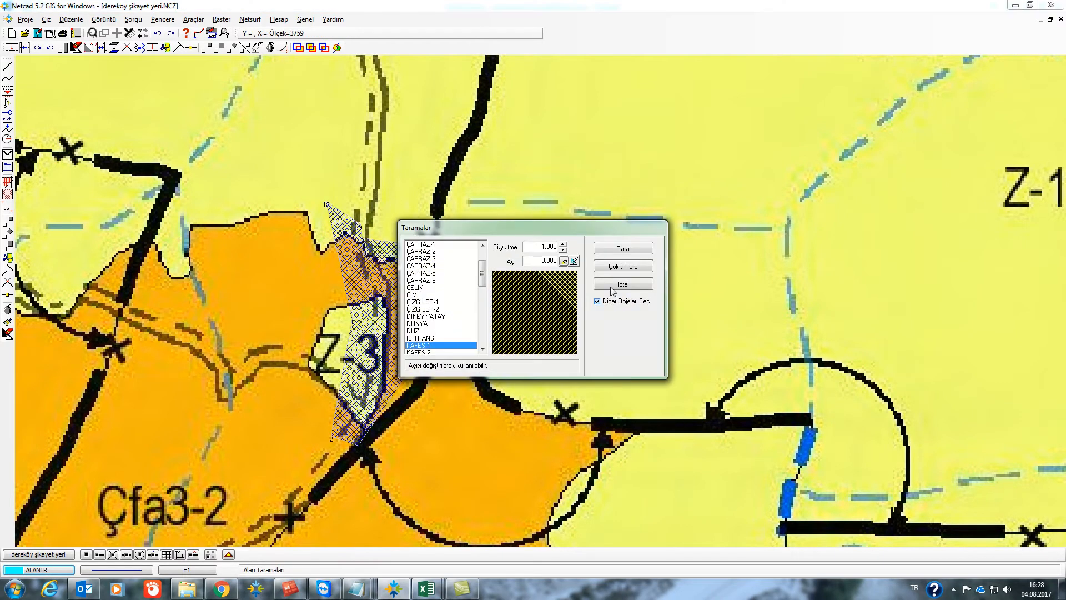
{"action": "left_click", "coordinate": [623, 284]}
{"action": "scroll", "coordinate": [446, 323], "scroll_direction": "down", "scroll_amount": 5}
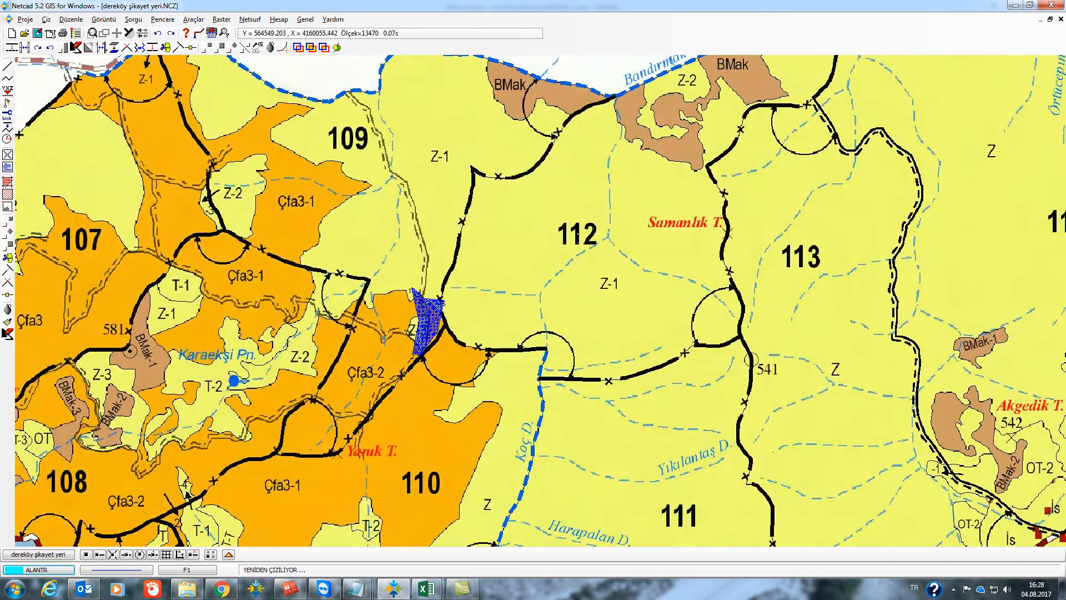
{"action": "scroll", "coordinate": [415, 259], "scroll_direction": "down", "scroll_amount": 5}
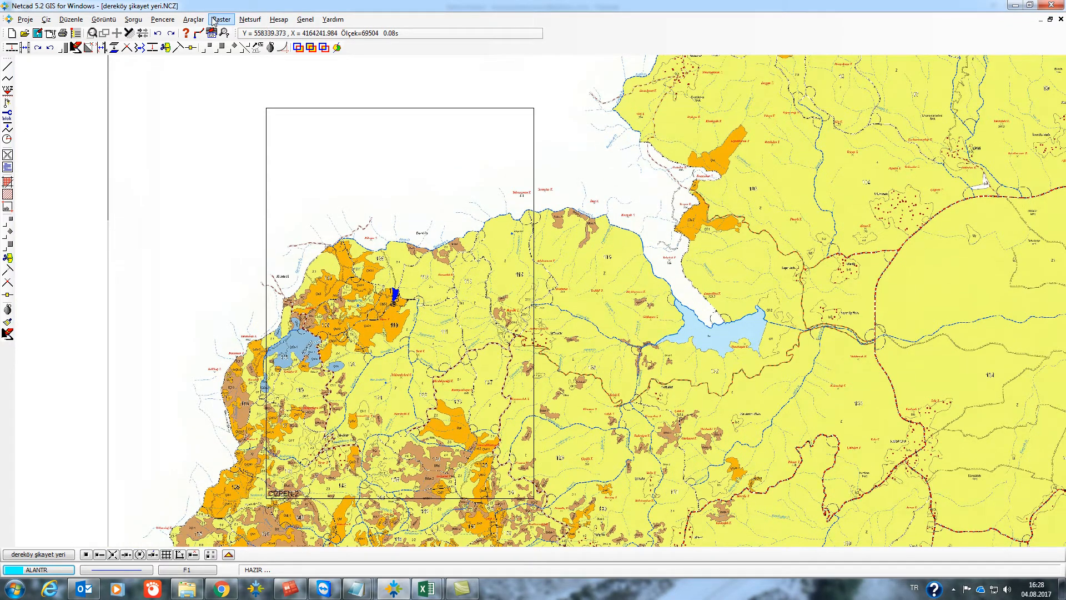
Start a Karelaj grid array with intervals of 1000 both to the right and upward.
{"action": "left_click", "coordinate": [46, 19]}
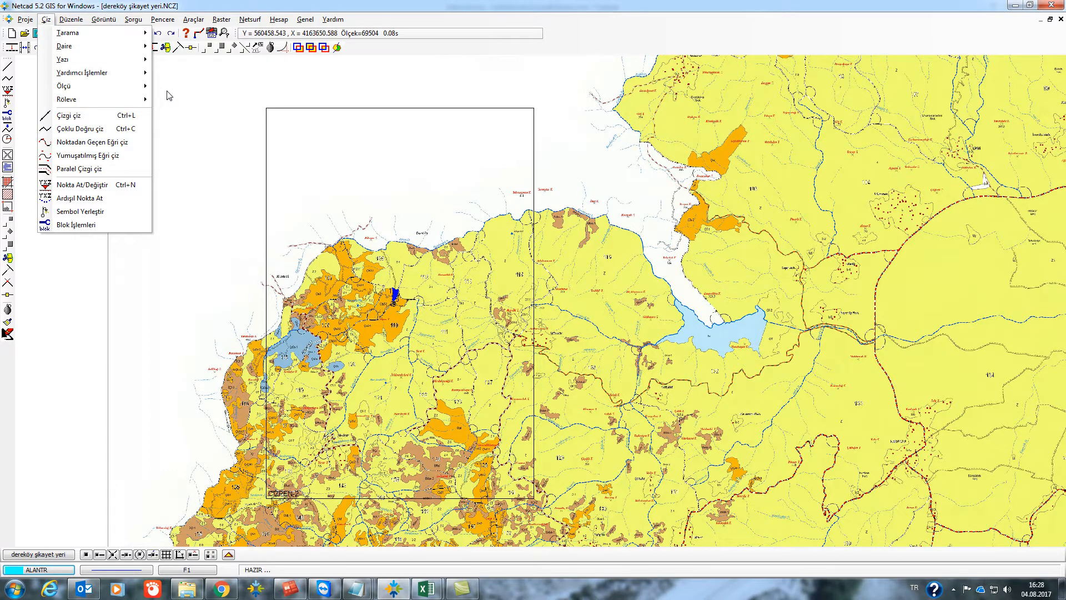
{"action": "mouse_move", "coordinate": [115, 79]}
{"action": "left_click", "coordinate": [180, 100]}
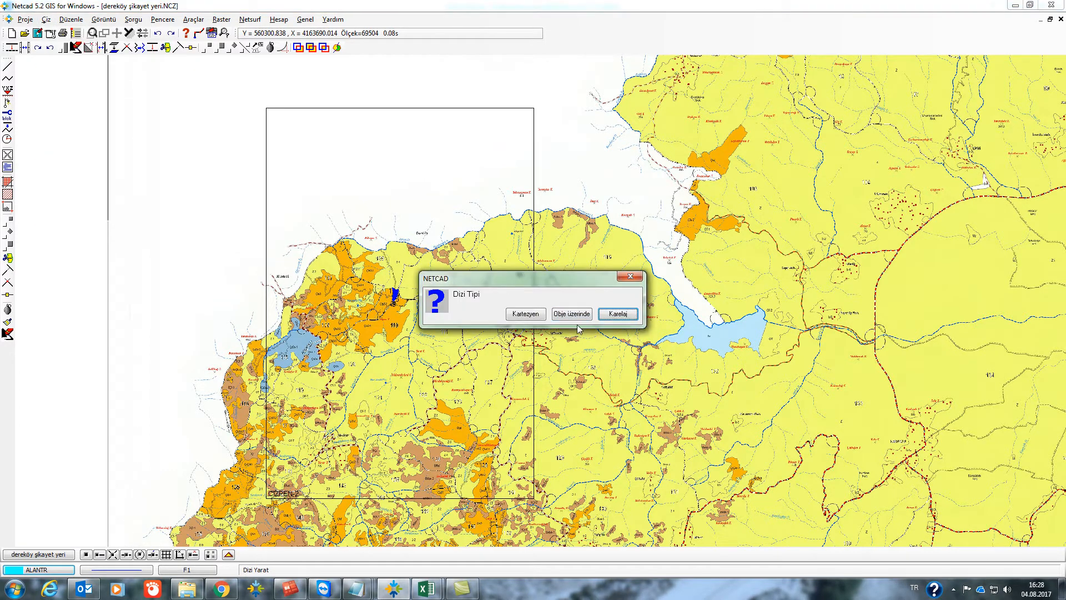
{"action": "left_click", "coordinate": [618, 314]}
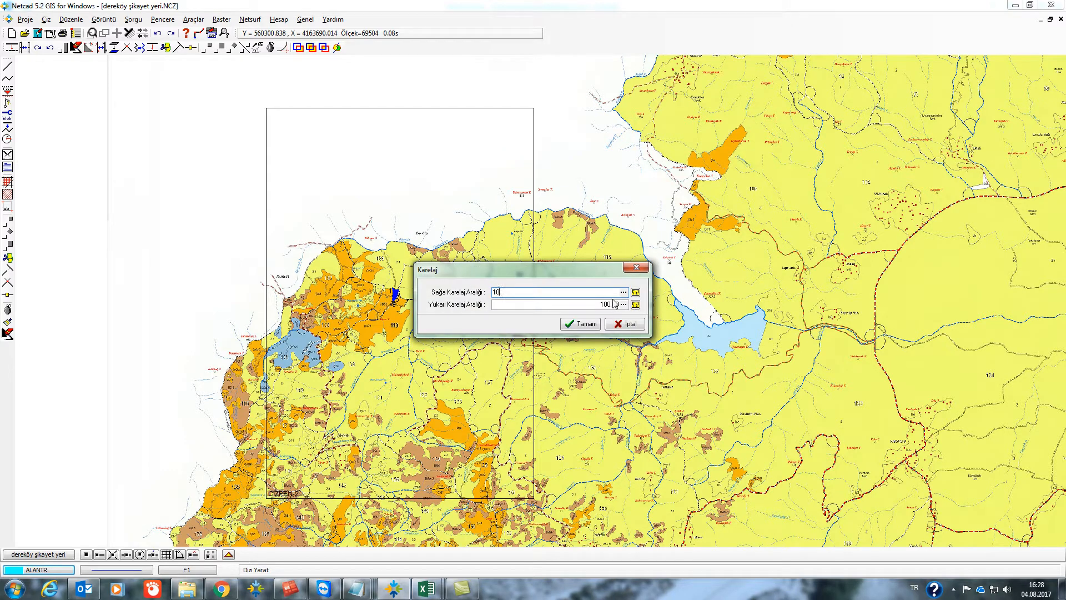
{"action": "key", "text": "Tab"}
{"action": "type", "text": "1"}
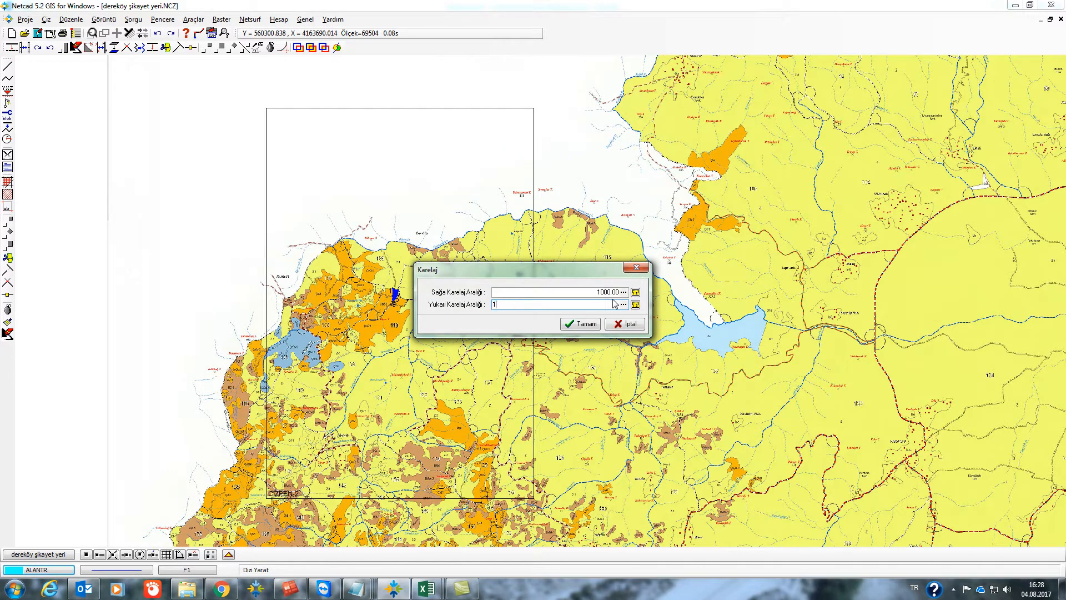
{"action": "type", "text": "000"}
{"action": "left_click", "coordinate": [581, 323]}
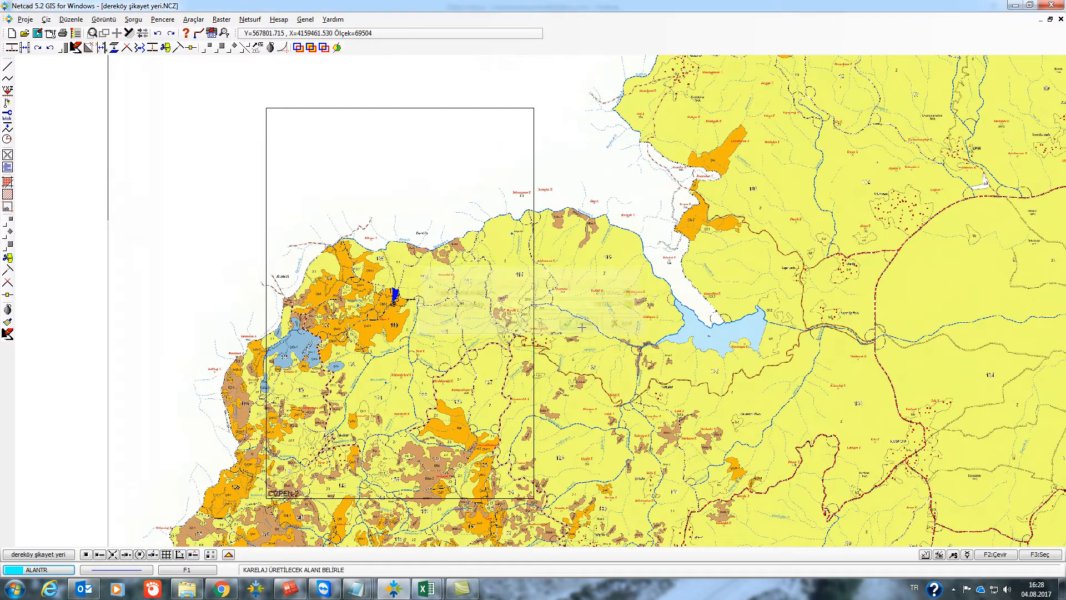
With orthogonal drawing on, outline a closed rectangle of about 3700 by 5060 m inside the sheet frame as the grid area.
{"action": "key", "text": "F2"}
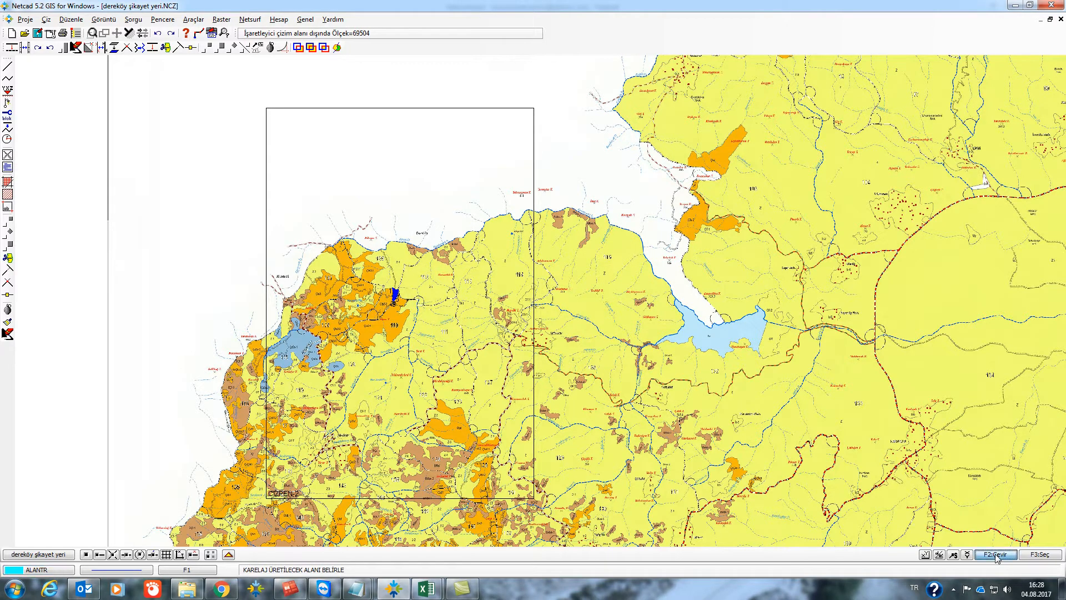
{"action": "left_click", "coordinate": [296, 147]}
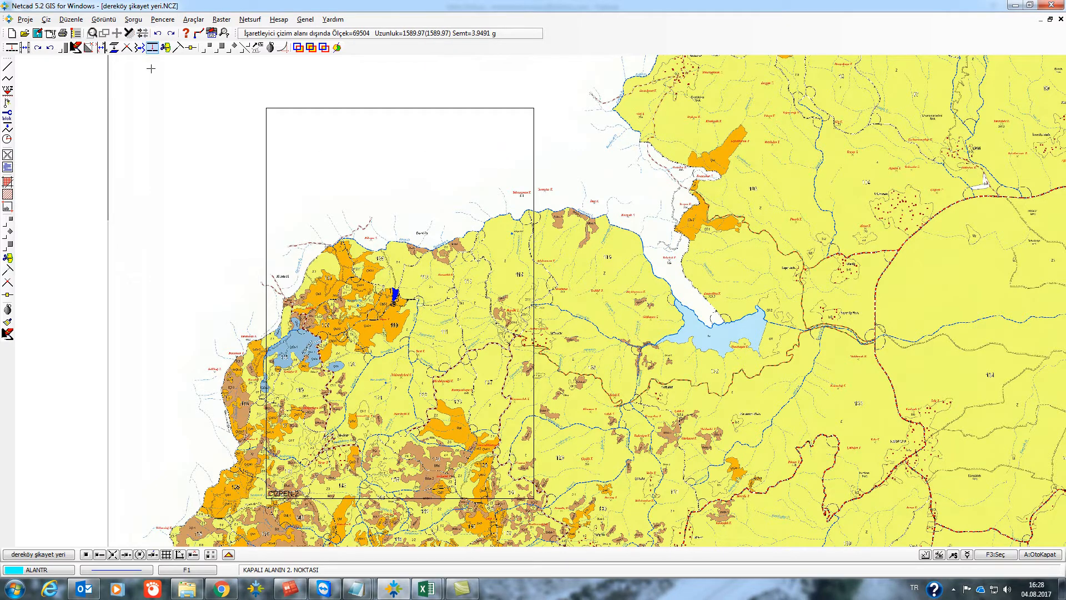
{"action": "left_click", "coordinate": [180, 554]}
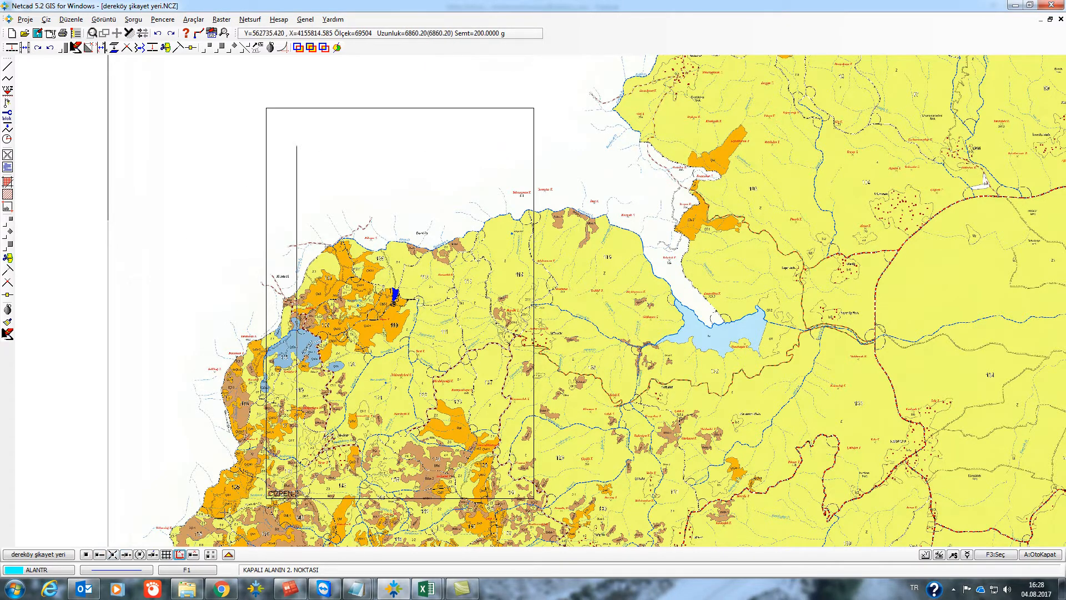
{"action": "left_click", "coordinate": [506, 190]}
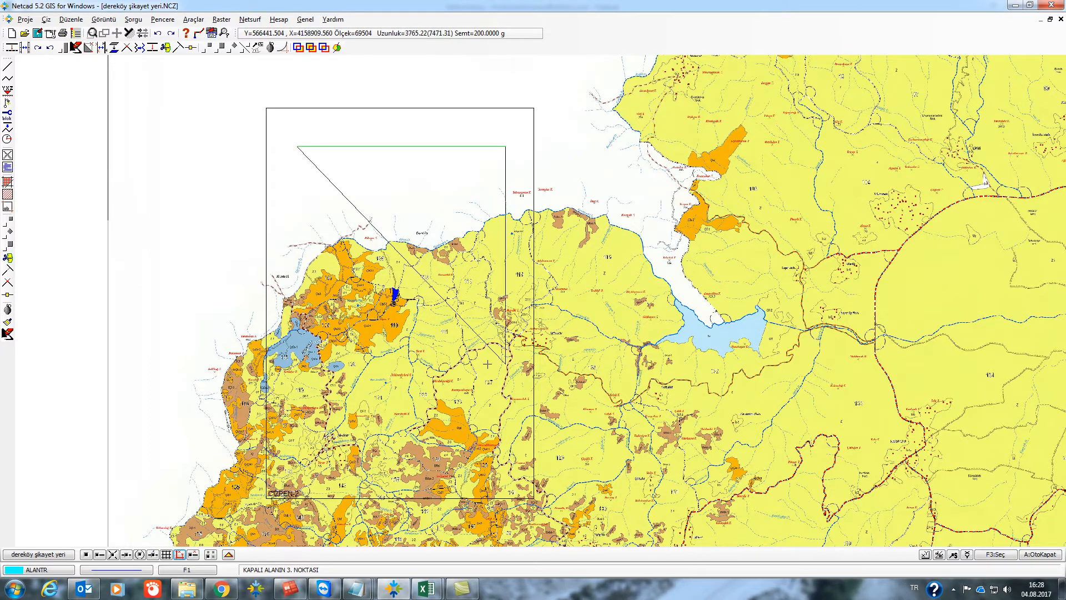
{"action": "left_click", "coordinate": [505, 431]}
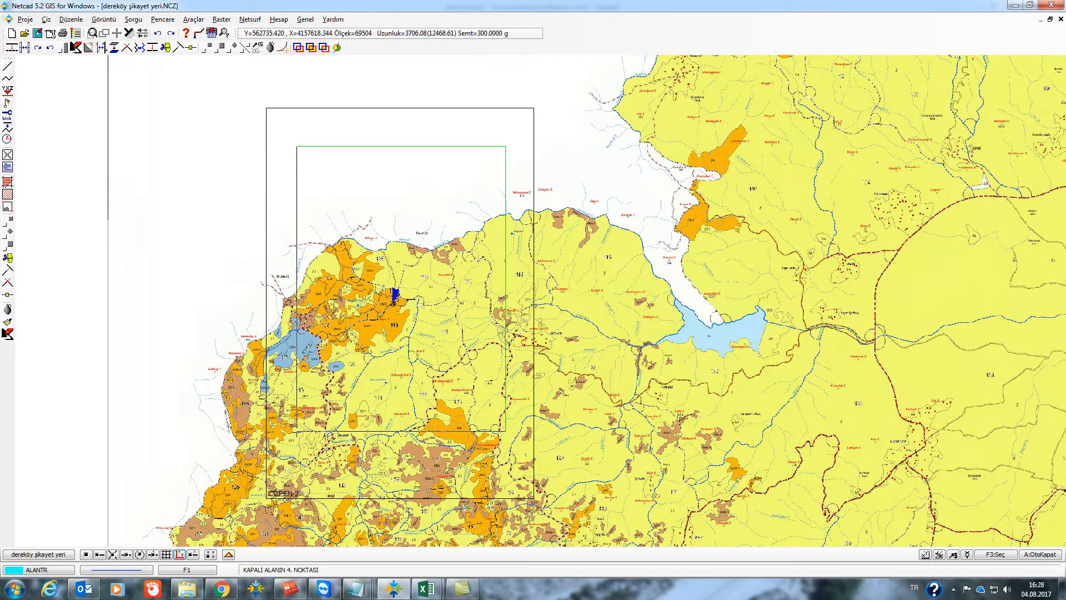
{"action": "left_click", "coordinate": [297, 431]}
{"action": "right_click", "coordinate": [297, 431]}
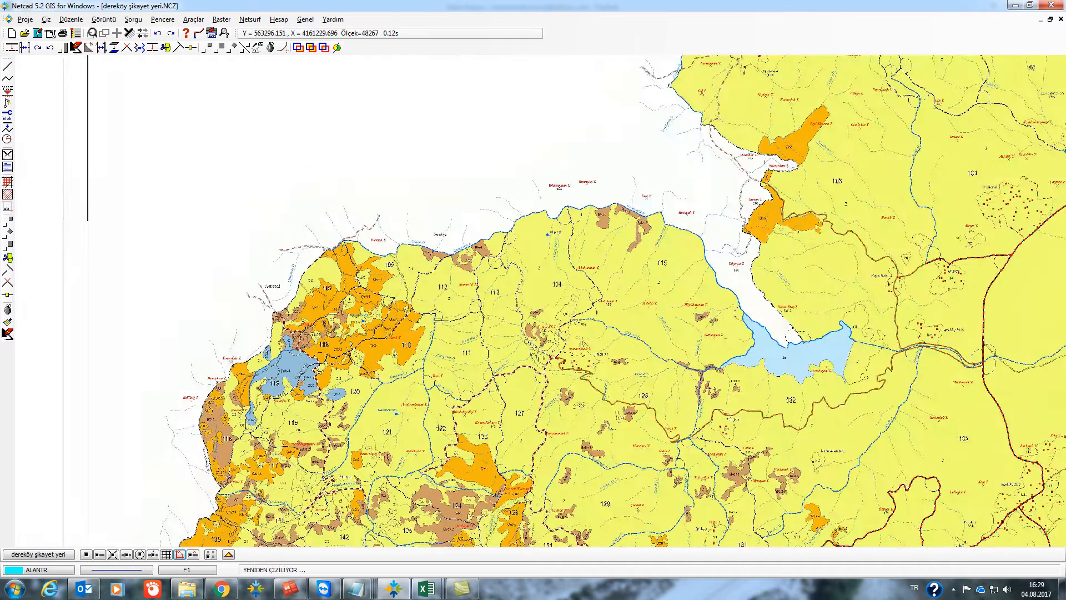
Turn off raster display in the view settings and hide the KARPUZLU_AFIN1.ecw reference in the reference manager.
{"action": "left_click", "coordinate": [228, 554]}
{"action": "left_click", "coordinate": [260, 503]}
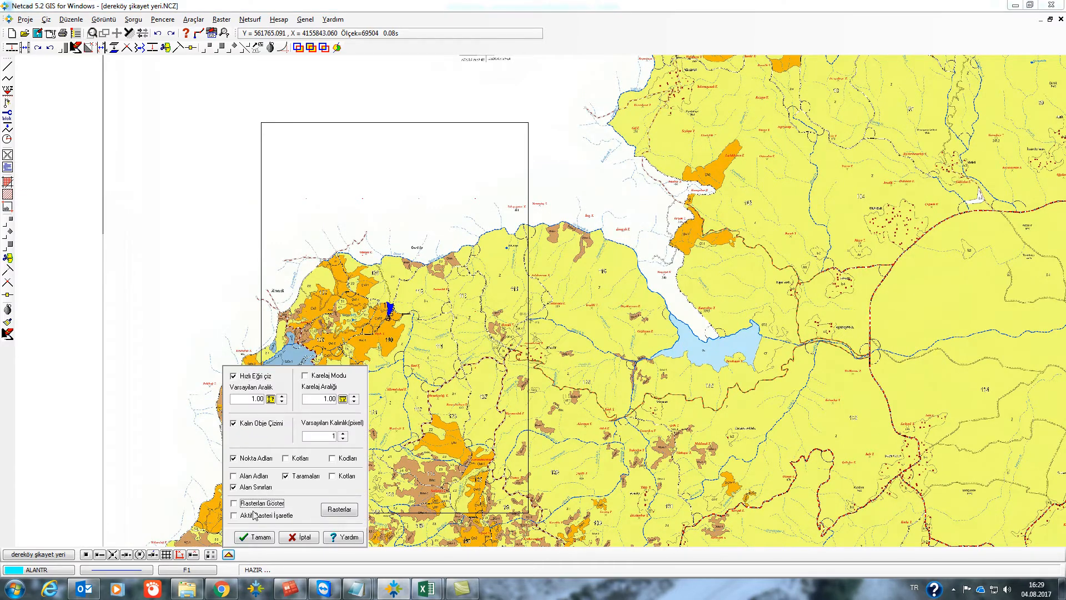
{"action": "left_click", "coordinate": [255, 537]}
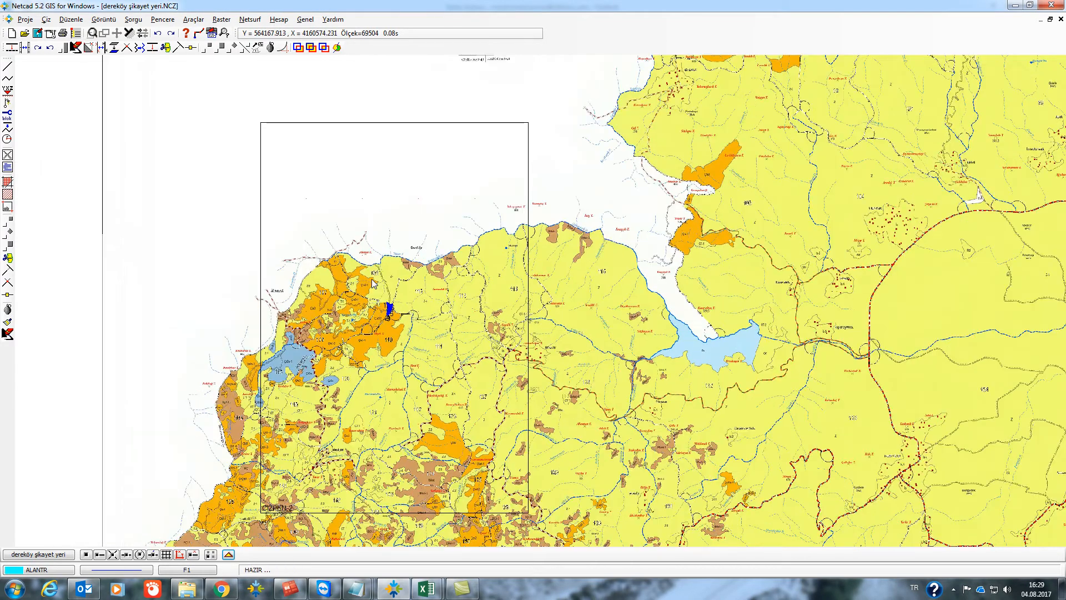
{"action": "left_click", "coordinate": [194, 19]}
{"action": "left_click", "coordinate": [202, 34]}
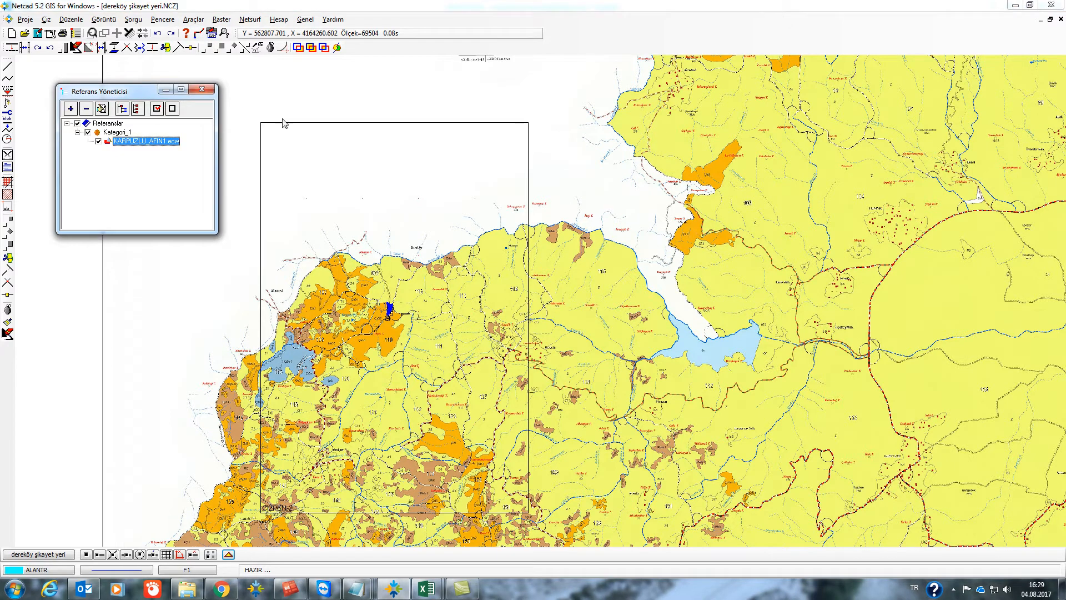
{"action": "left_click", "coordinate": [98, 141]}
Set the project scale to 25000 and have symbol sizes adjusted to the new scale.
{"action": "scroll", "coordinate": [390, 278], "scroll_direction": "up", "scroll_amount": 4}
{"action": "scroll", "coordinate": [461, 214], "scroll_direction": "up", "scroll_amount": 8}
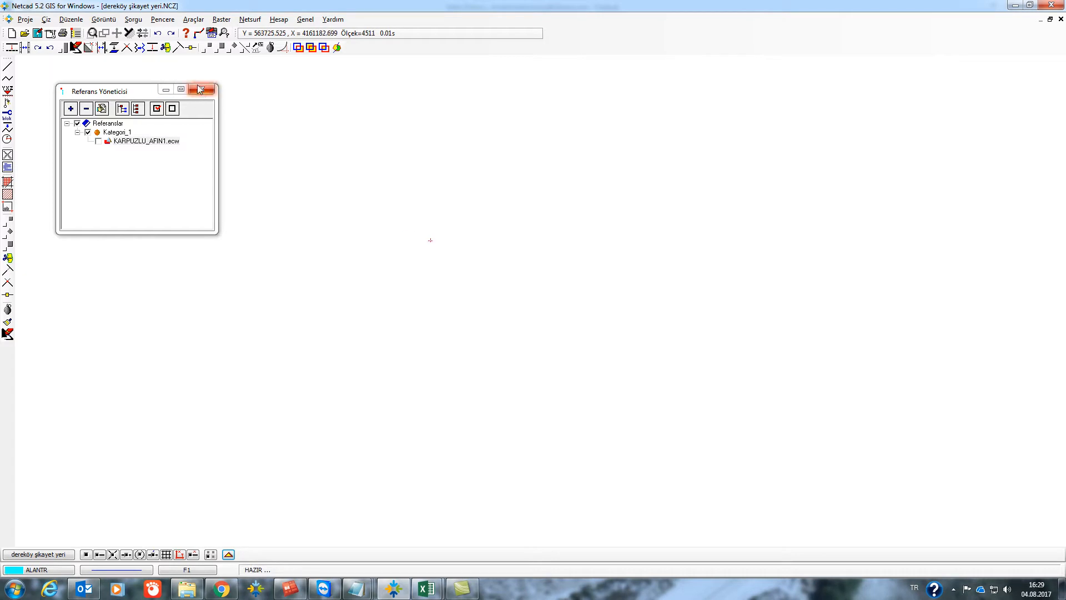
{"action": "left_click", "coordinate": [25, 20]}
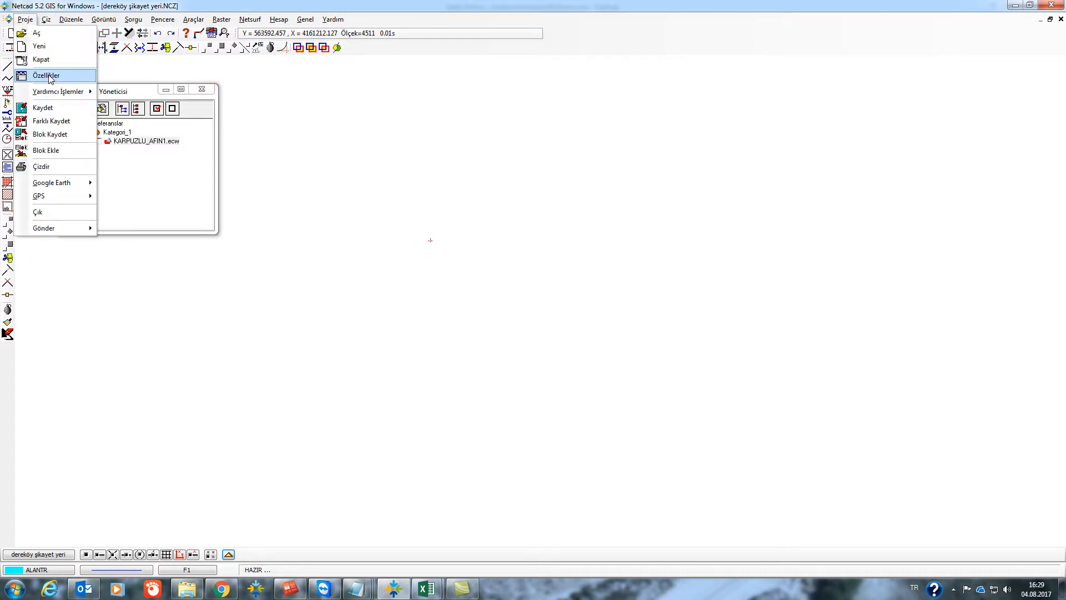
{"action": "left_click", "coordinate": [46, 75]}
{"action": "double_click", "coordinate": [344, 220]}
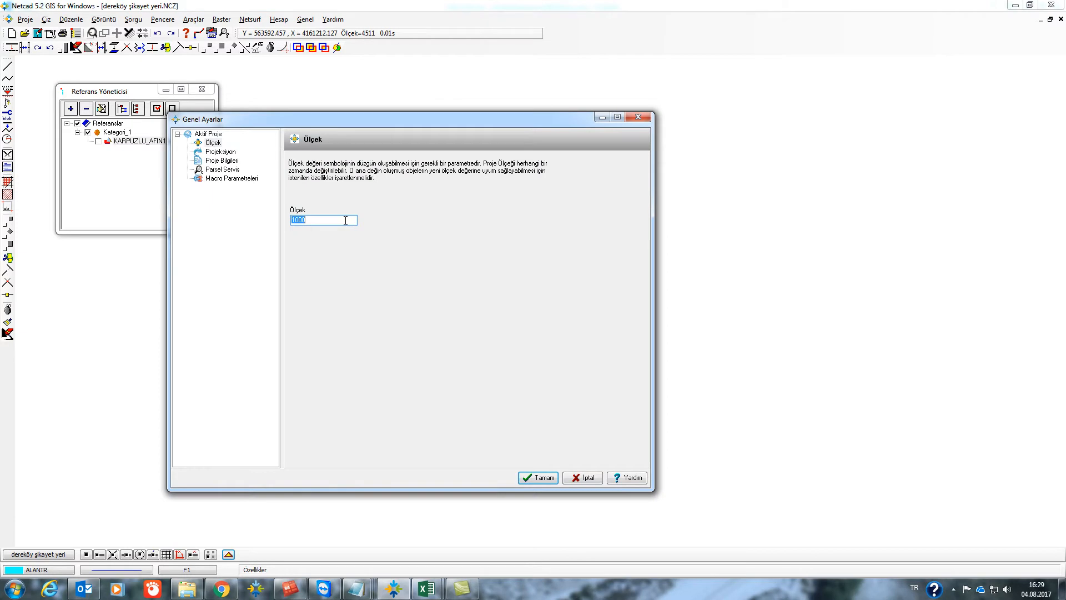
{"action": "type", "text": "25"}
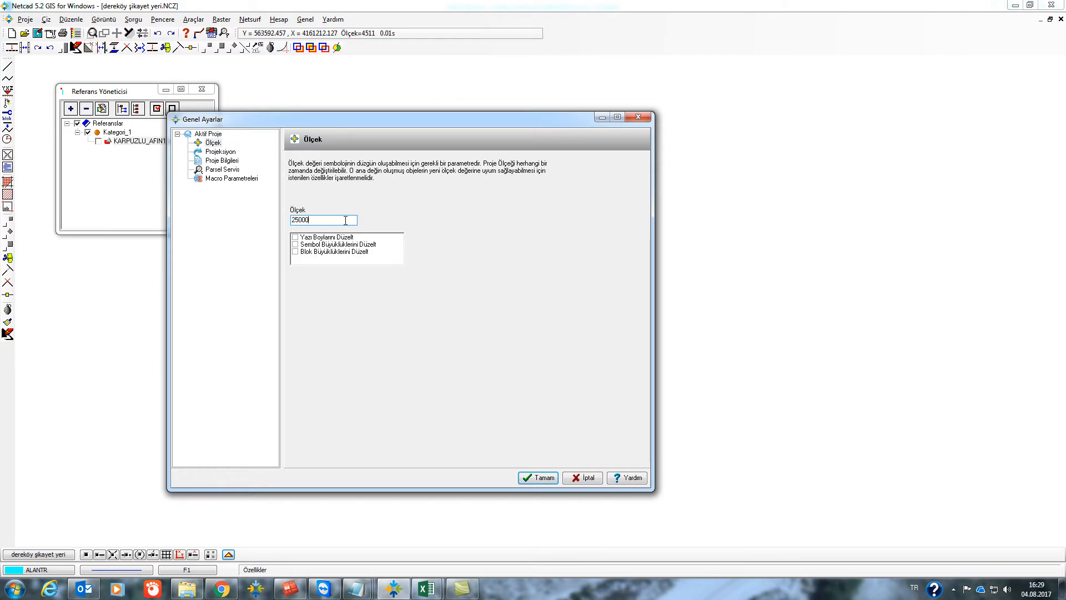
{"action": "left_click", "coordinate": [330, 245]}
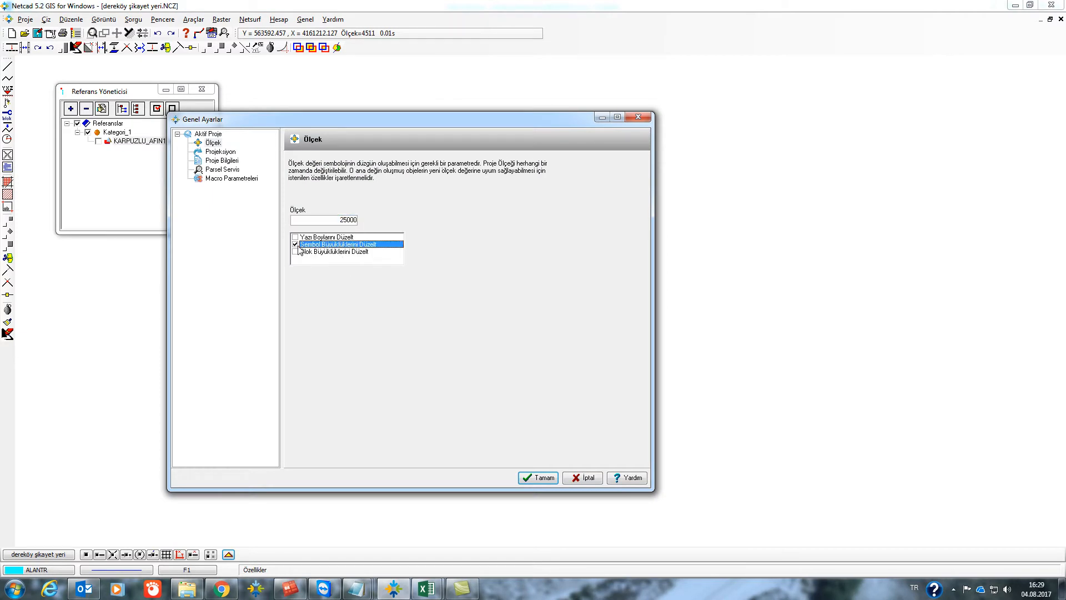
{"action": "left_click", "coordinate": [534, 478]}
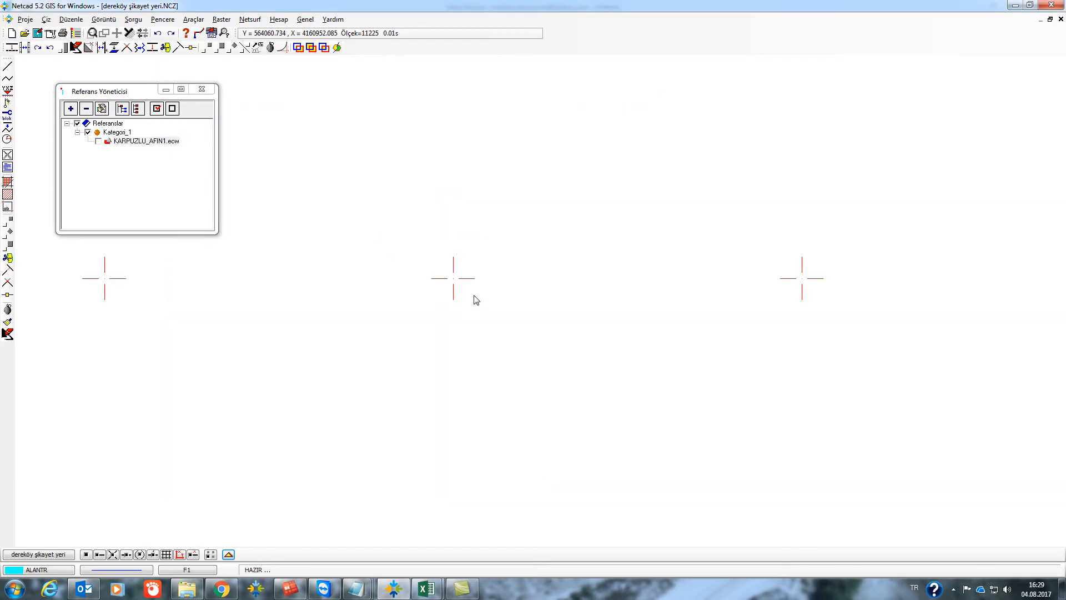
Display the Yazı text tool set with the whole coordinate grid in view.
{"action": "scroll", "coordinate": [458, 305], "scroll_direction": "down", "scroll_amount": 5}
{"action": "scroll", "coordinate": [458, 327], "scroll_direction": "up", "scroll_amount": 3}
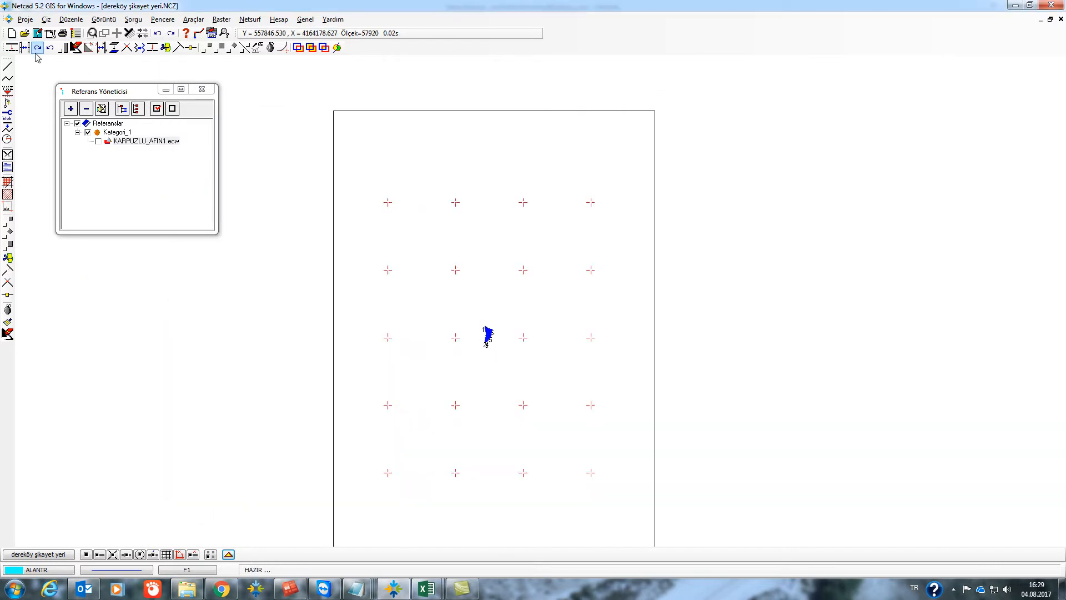
{"action": "right_click", "coordinate": [406, 45]}
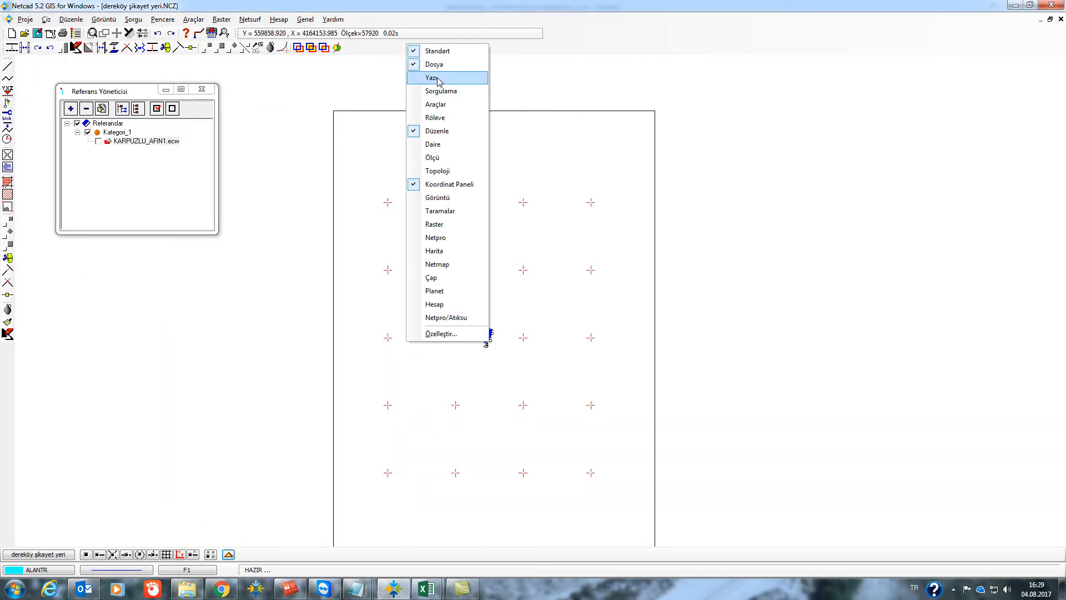
{"action": "left_click", "coordinate": [433, 76]}
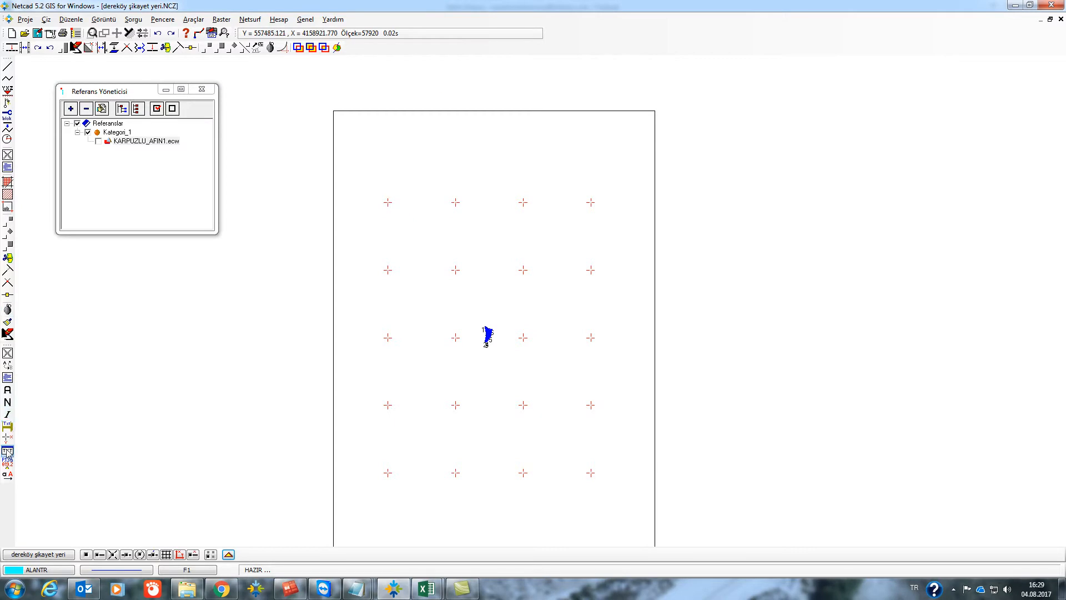
Write the coordinate values beside the grid crosses of the leftmost column and the bottom row.
{"action": "left_click", "coordinate": [8, 440]}
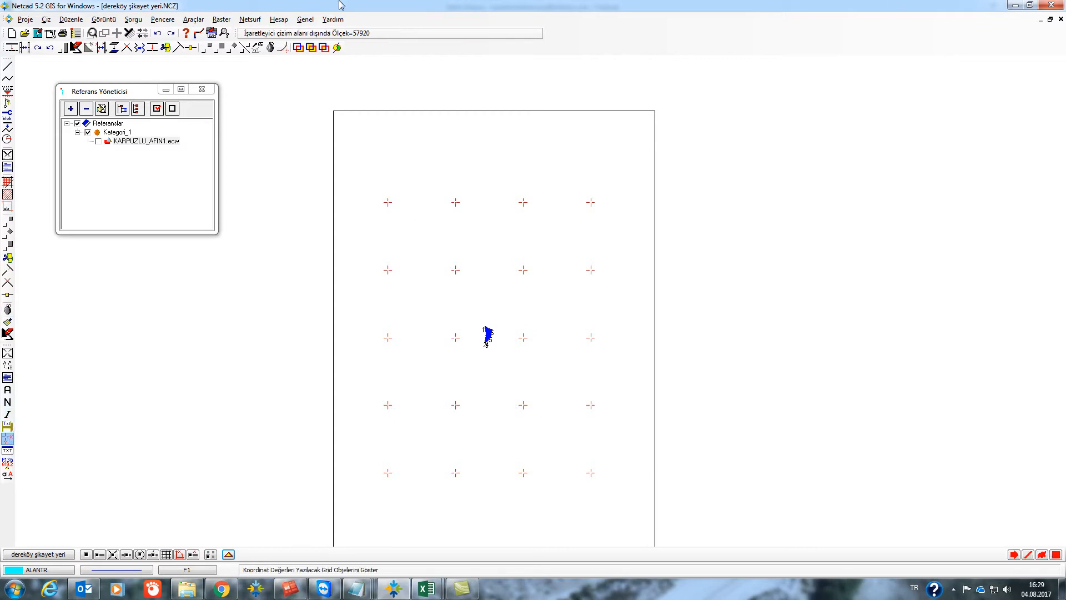
{"action": "left_click", "coordinate": [1055, 554]}
{"action": "left_click", "coordinate": [341, 175]}
{"action": "left_click", "coordinate": [404, 525]}
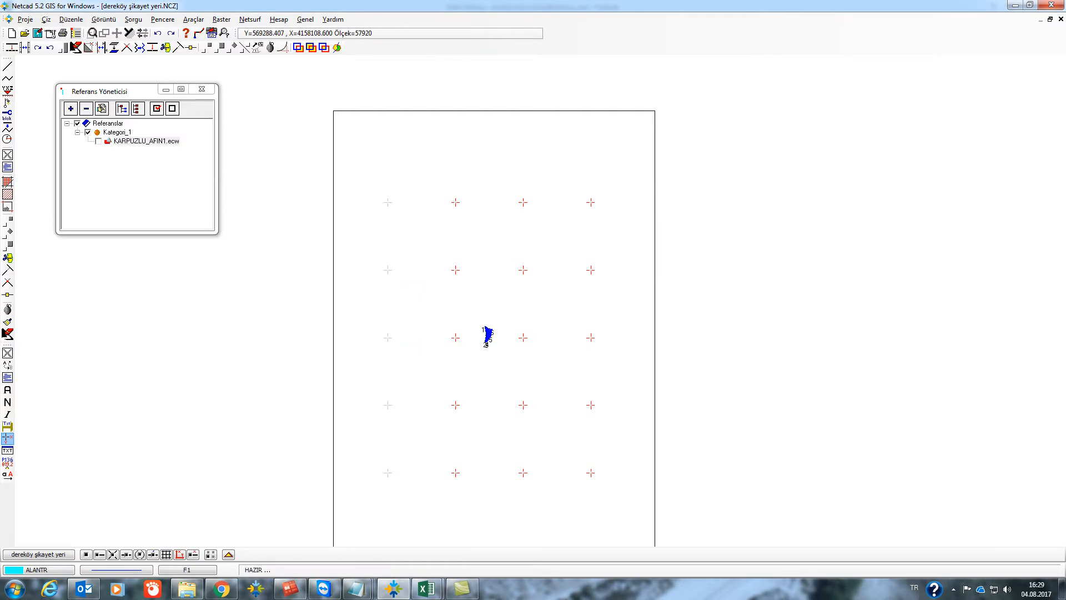
{"action": "left_click", "coordinate": [435, 377]}
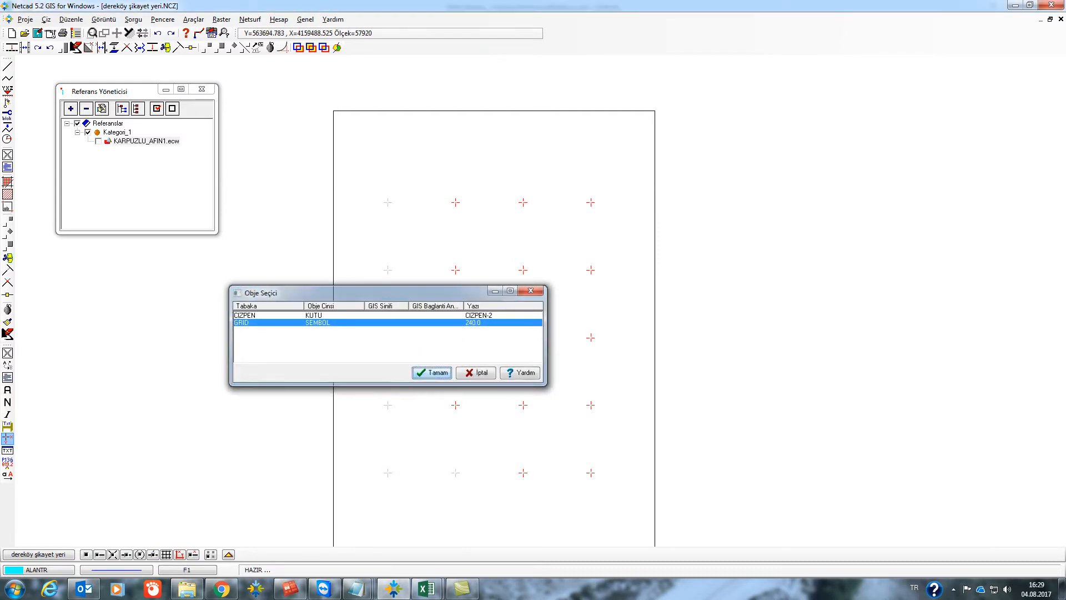
{"action": "right_click", "coordinate": [573, 470]}
{"action": "right_click", "coordinate": [786, 458]}
{"action": "left_click", "coordinate": [1056, 553]}
{"action": "left_click_drag", "start_coordinate": [478, 454], "coordinate": [623, 504]}
{"action": "right_click", "coordinate": [624, 504]}
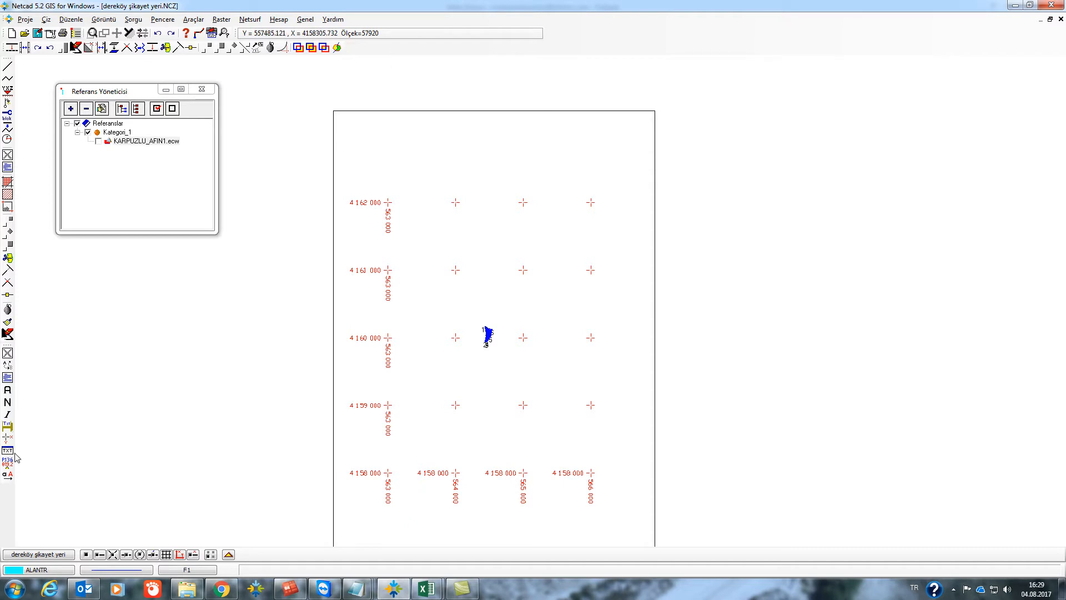
Display the Röleve tools and erase the repeated coordinate labels, keeping northings only along the left column and eastings only along the bottom row.
{"action": "right_click", "coordinate": [361, 48]}
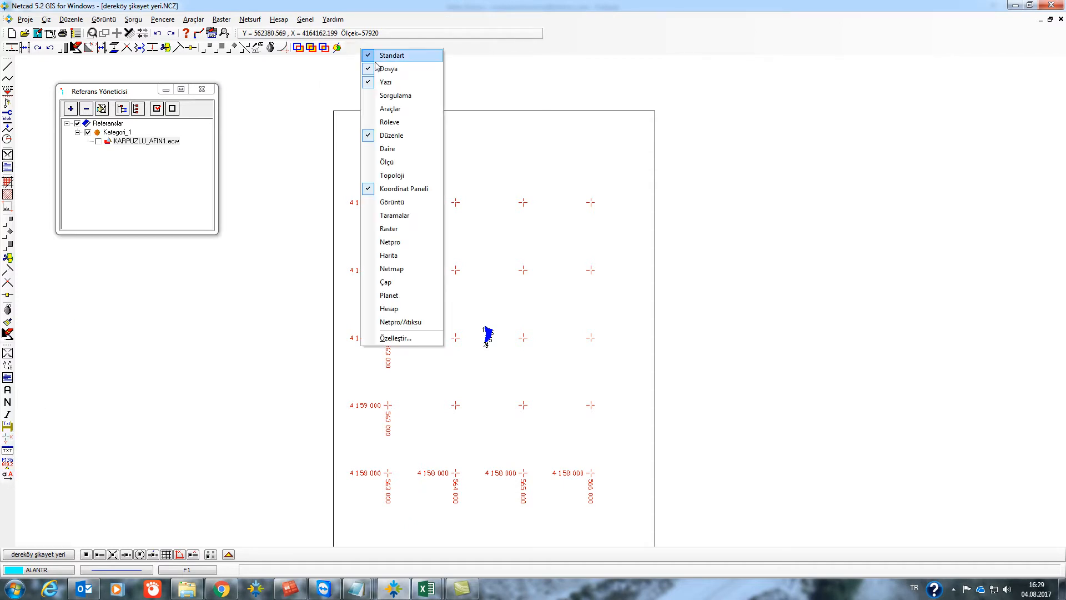
{"action": "left_click", "coordinate": [395, 124]}
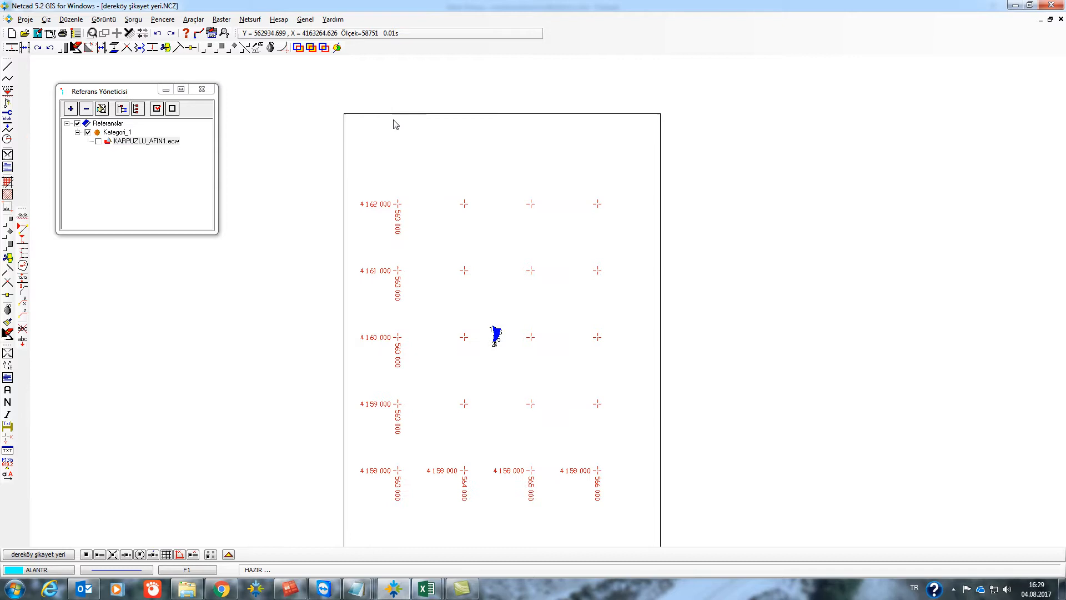
{"action": "left_click", "coordinate": [22, 330]}
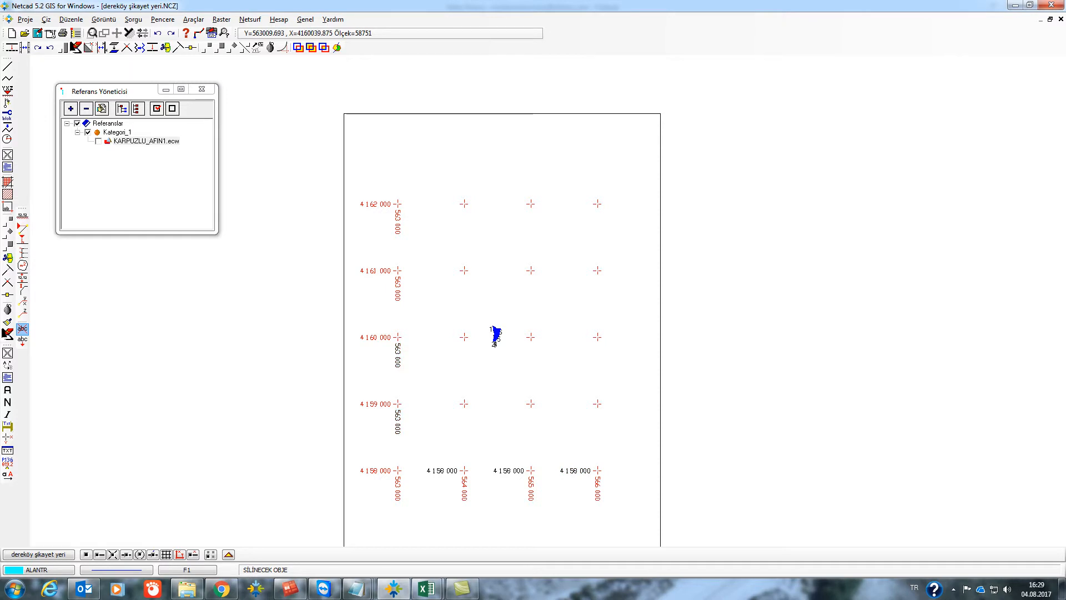
{"action": "key", "text": "Escape"}
{"action": "scroll", "coordinate": [419, 258], "scroll_direction": "down", "scroll_amount": 1}
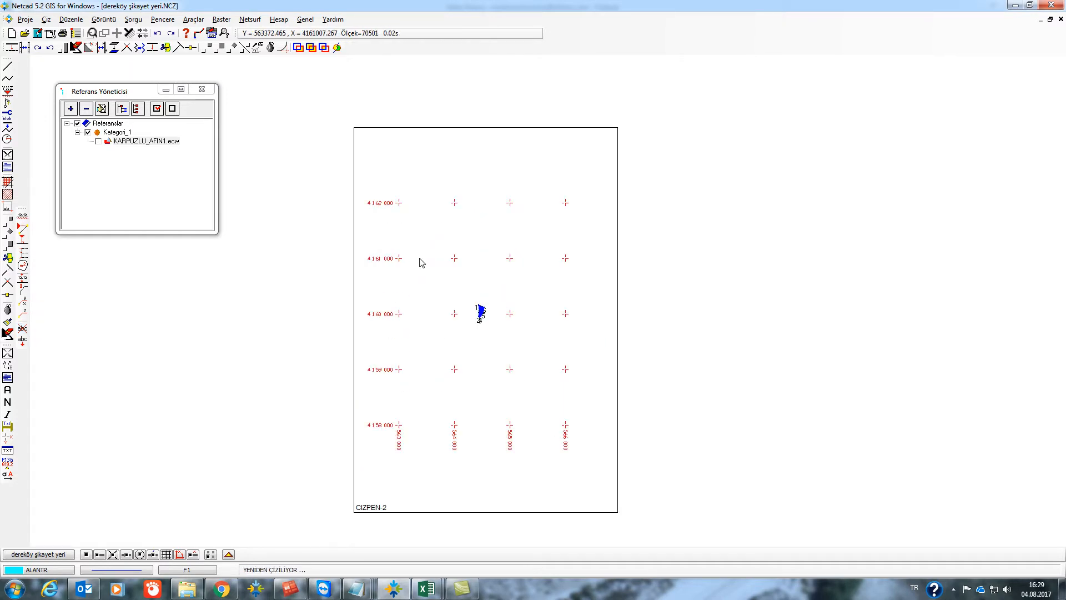
Set the text font to ARIAL and apply it to the grid's coordinate labels.
{"action": "scroll", "coordinate": [420, 258], "scroll_direction": "up", "scroll_amount": 1}
{"action": "left_click", "coordinate": [186, 569]}
{"action": "left_click", "coordinate": [256, 488]}
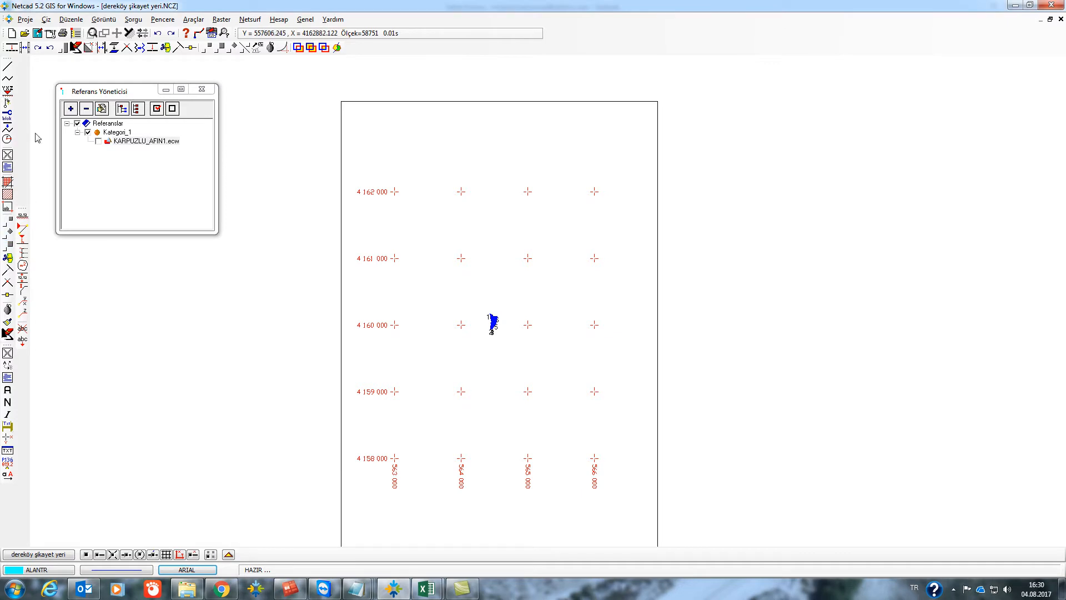
{"action": "left_click", "coordinate": [8, 390]}
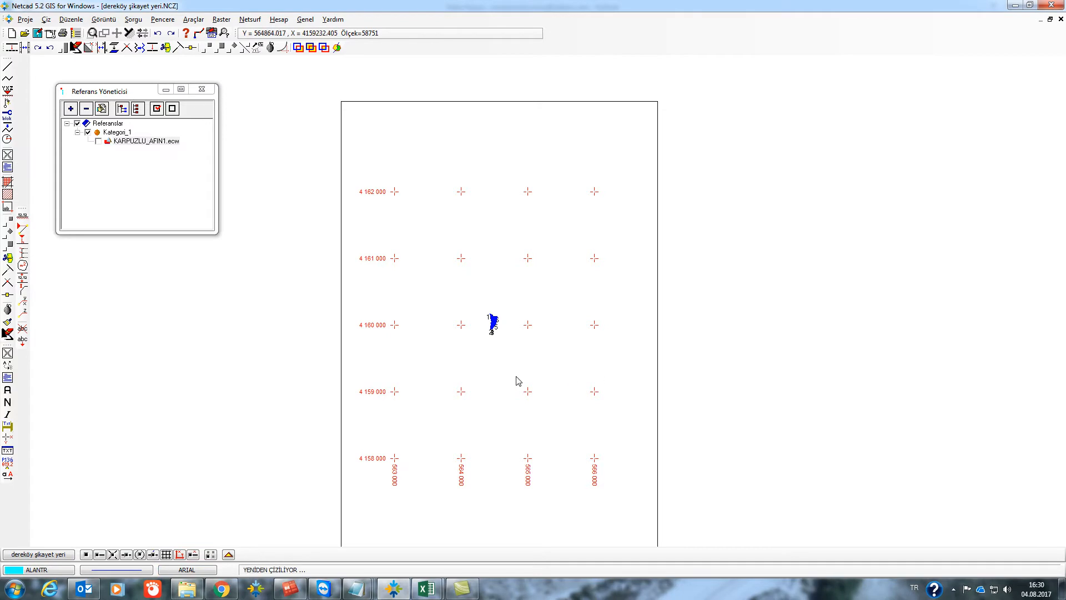
{"action": "scroll", "coordinate": [516, 379], "scroll_direction": "up", "scroll_amount": 4}
{"action": "scroll", "coordinate": [515, 378], "scroll_direction": "down", "scroll_amount": 5}
{"action": "left_click_drag", "start_coordinate": [547, 287], "coordinate": [510, 286]}
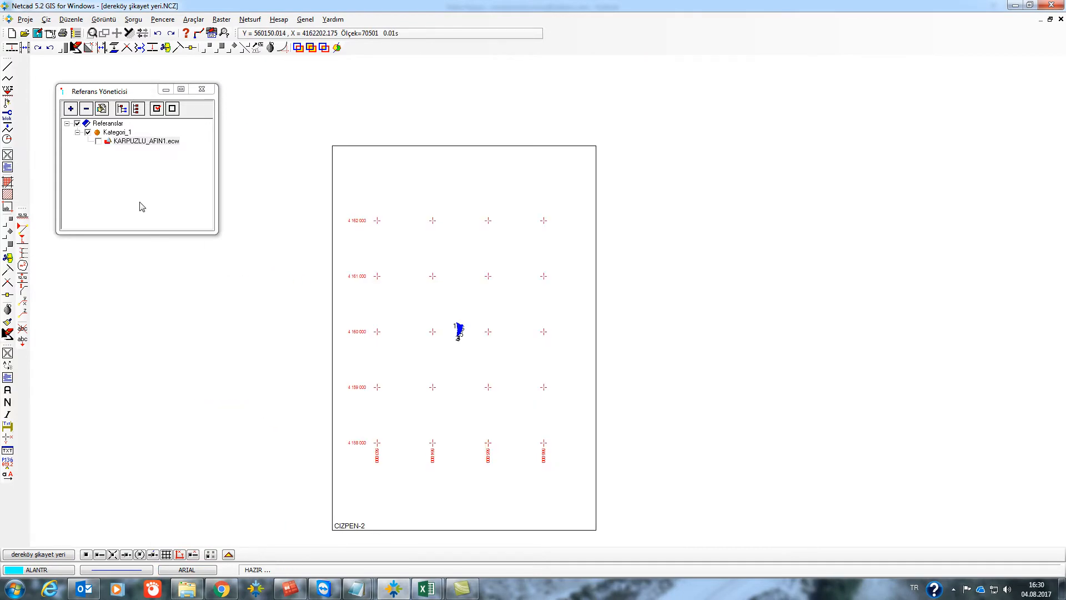
Show the KARPUZLU_AFIN1.ecw reference again and open its raster properties.
{"action": "left_click", "coordinate": [98, 142]}
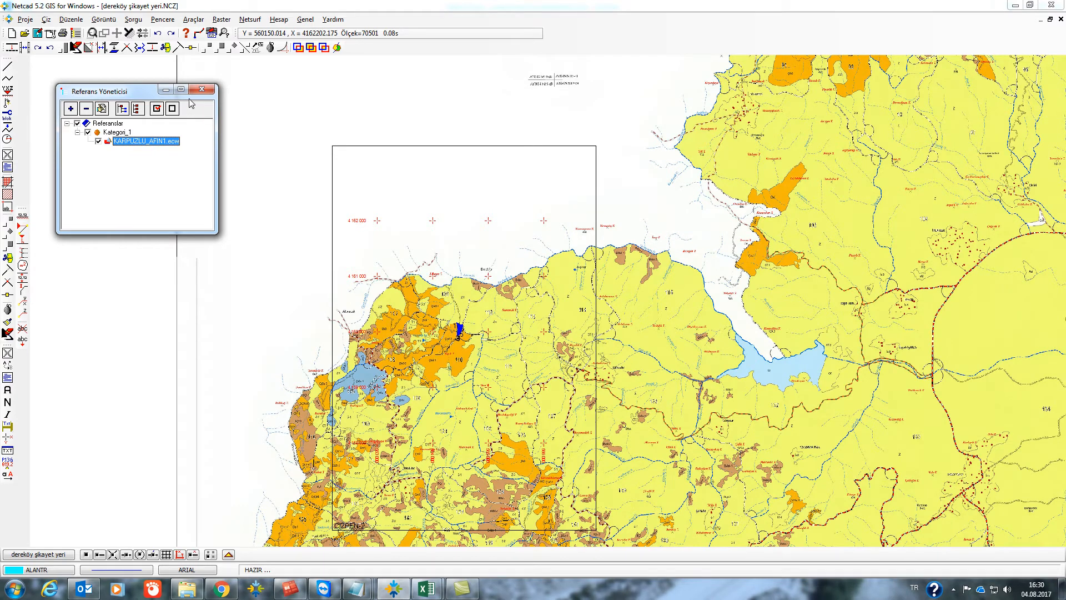
{"action": "right_click", "coordinate": [145, 145]}
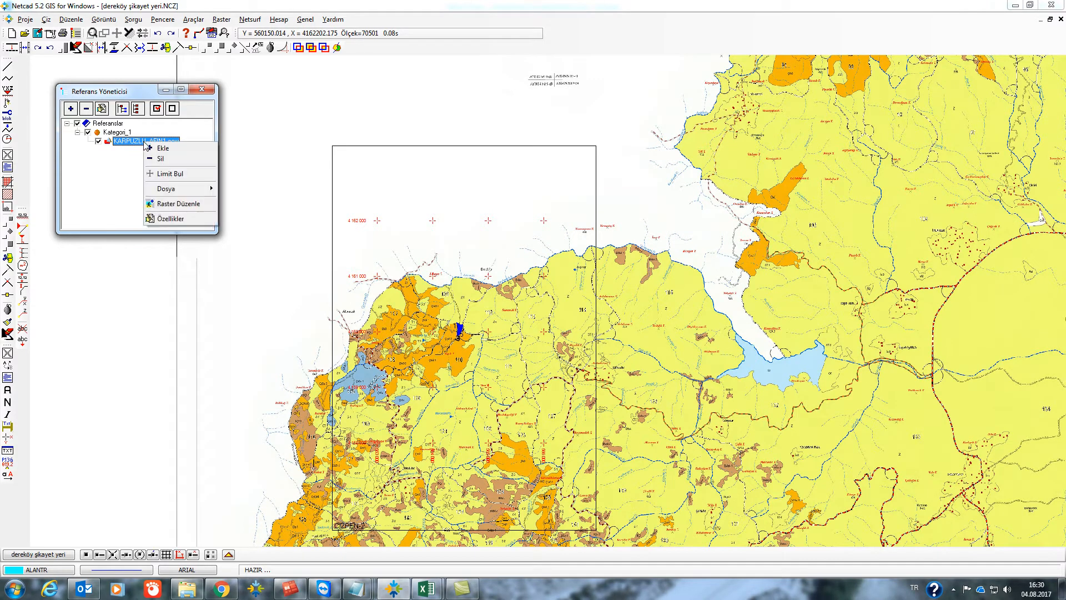
{"action": "left_click", "coordinate": [173, 220]}
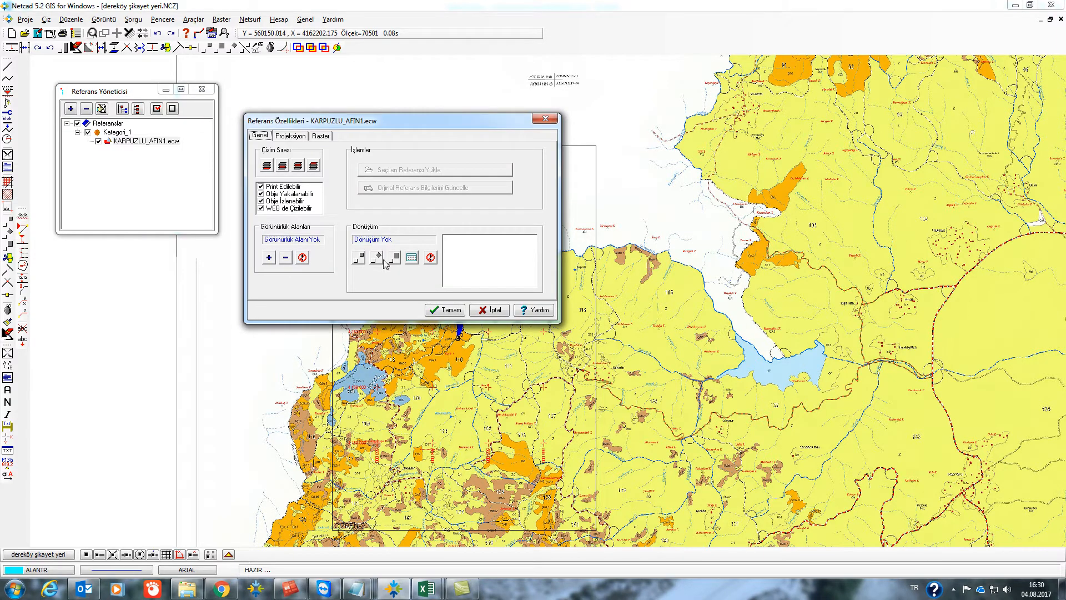
{"action": "left_click", "coordinate": [321, 136]}
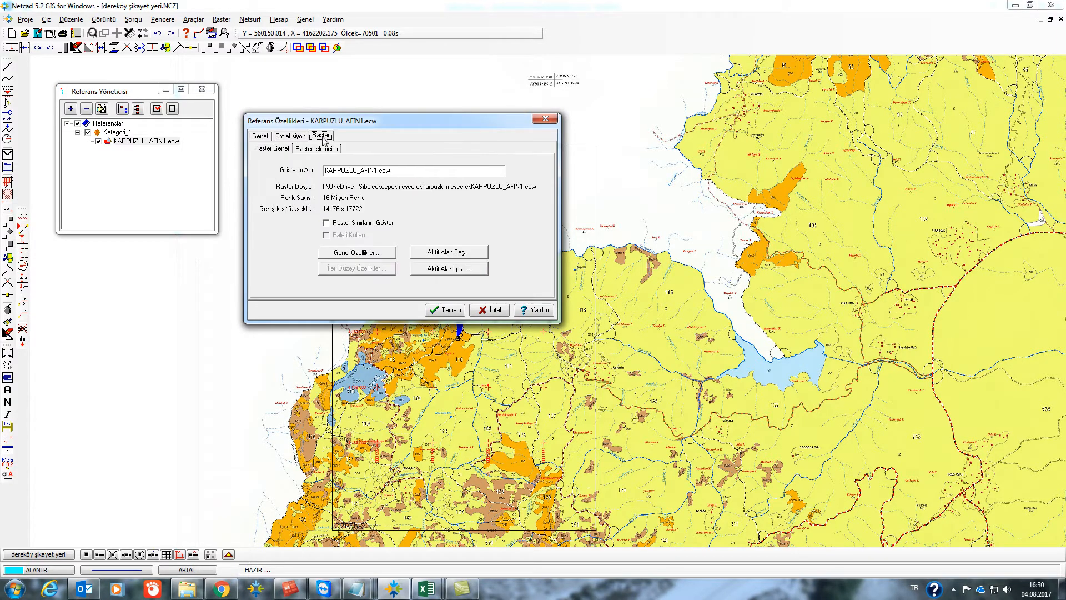
{"action": "left_click", "coordinate": [436, 254]}
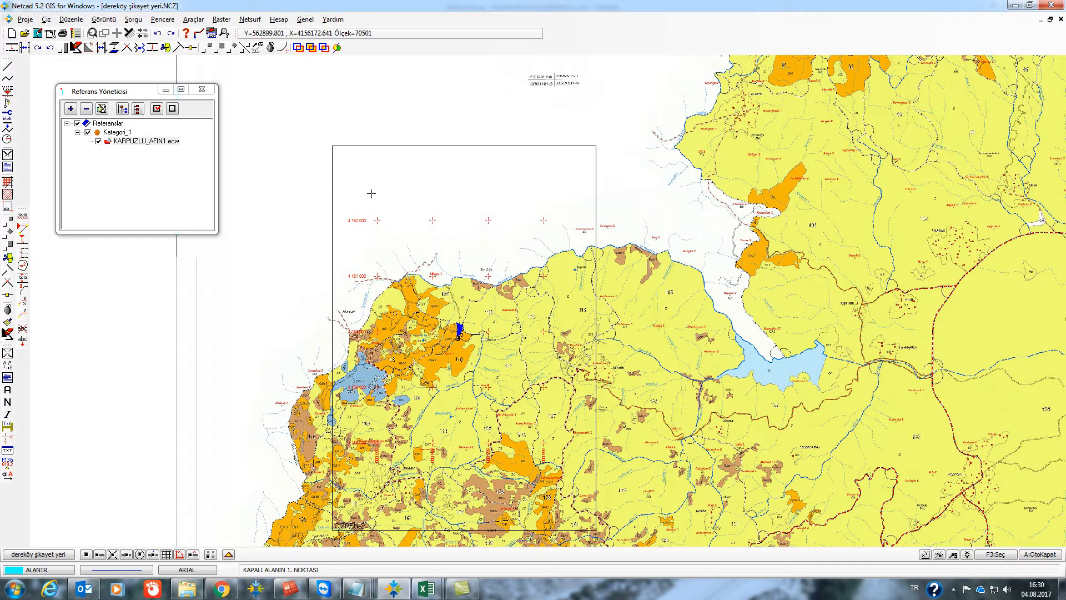
{"action": "left_click", "coordinate": [371, 193]}
{"action": "scroll", "coordinate": [374, 245], "scroll_direction": "down", "scroll_amount": 2}
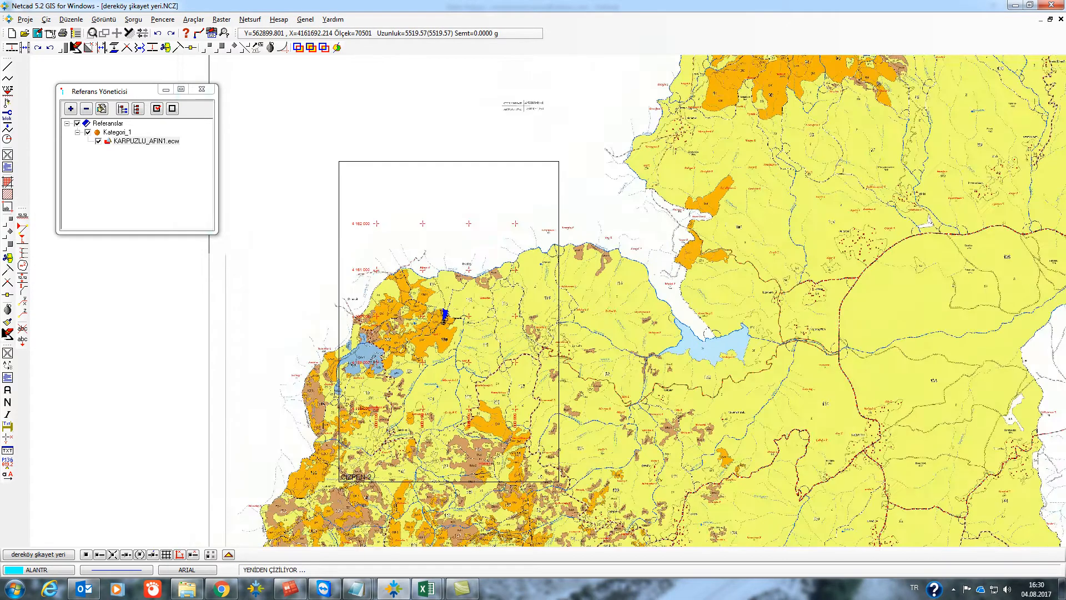
{"action": "right_click", "coordinate": [373, 260]}
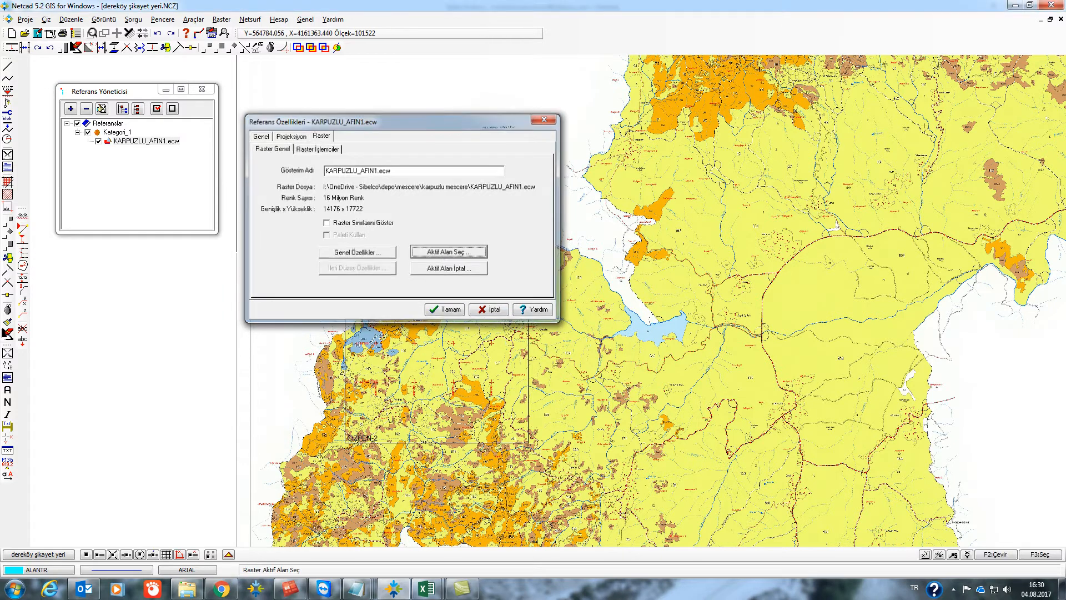
Outline a rectangle of about 3400 by 4500 m around the grid crosses as the raster's active area and apply it.
{"action": "left_click", "coordinate": [446, 252]}
{"action": "left_click", "coordinate": [991, 554]}
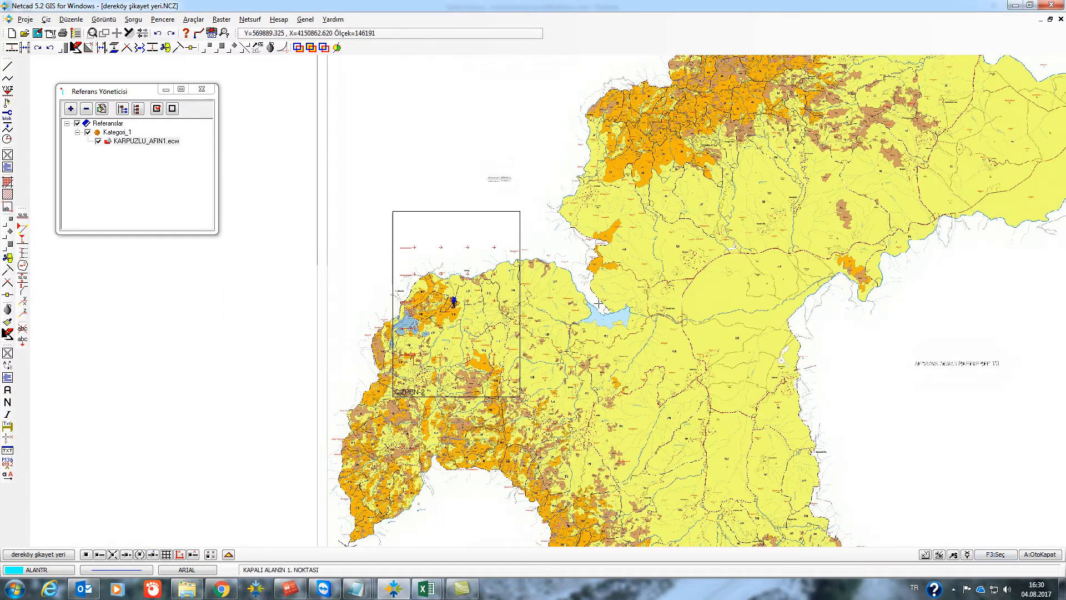
{"action": "scroll", "coordinate": [438, 253], "scroll_direction": "up", "scroll_amount": 4}
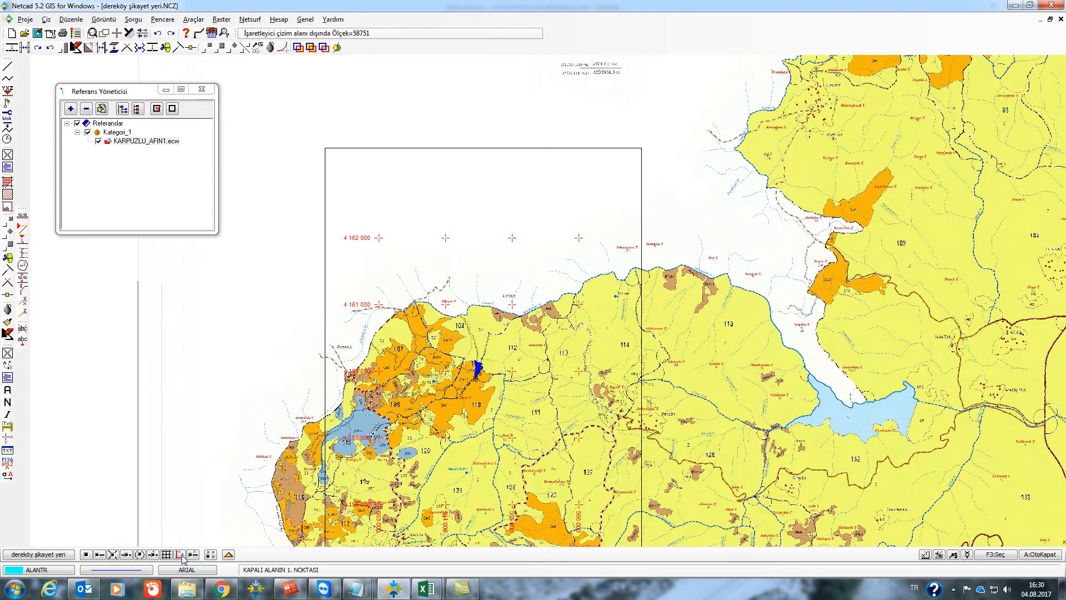
{"action": "left_click", "coordinate": [376, 204]}
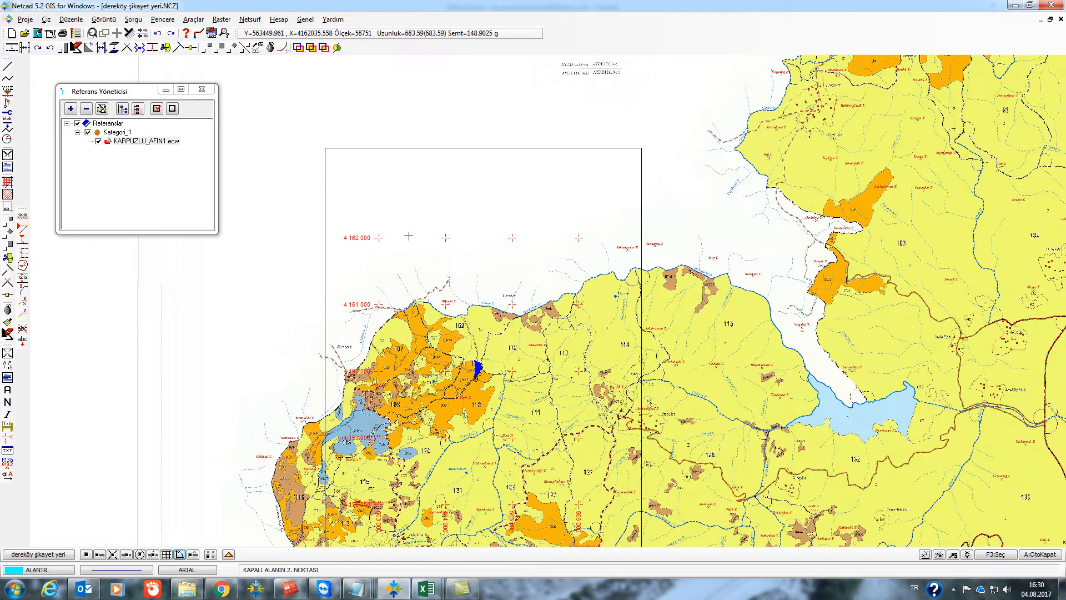
{"action": "left_click", "coordinate": [605, 216]}
{"action": "left_click_drag", "start_coordinate": [594, 488], "coordinate": [595, 341]}
{"action": "left_click", "coordinate": [591, 358]}
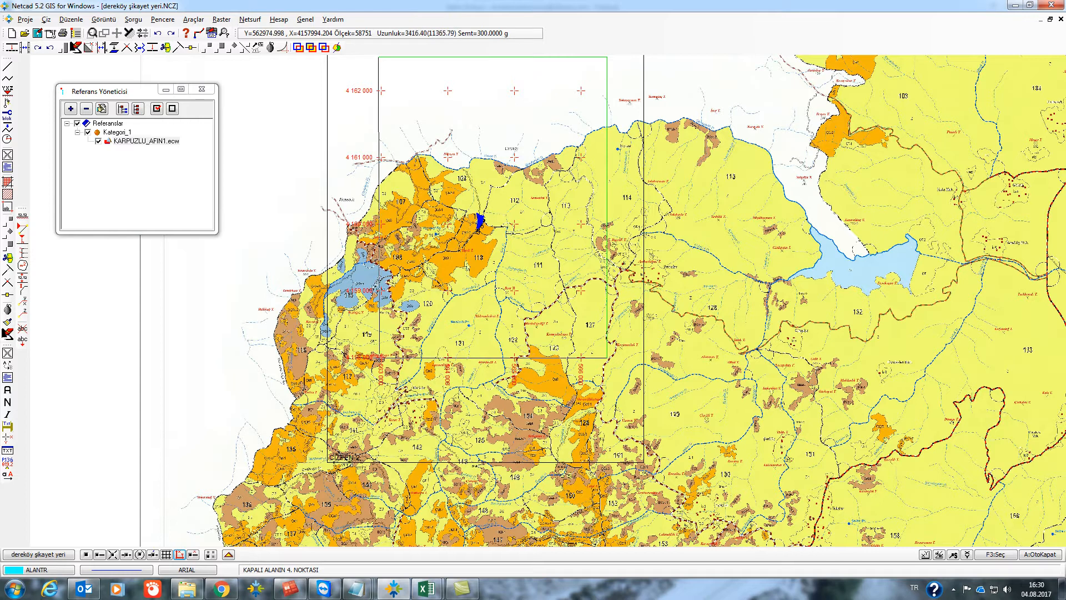
{"action": "left_click", "coordinate": [380, 356]}
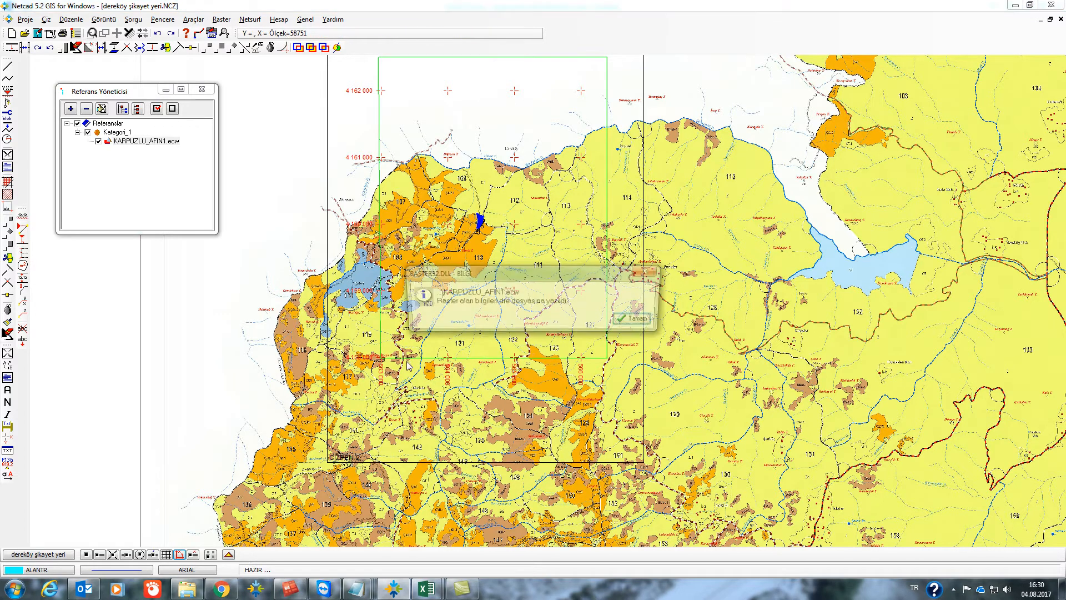
{"action": "left_click", "coordinate": [645, 323]}
{"action": "left_click", "coordinate": [448, 311]}
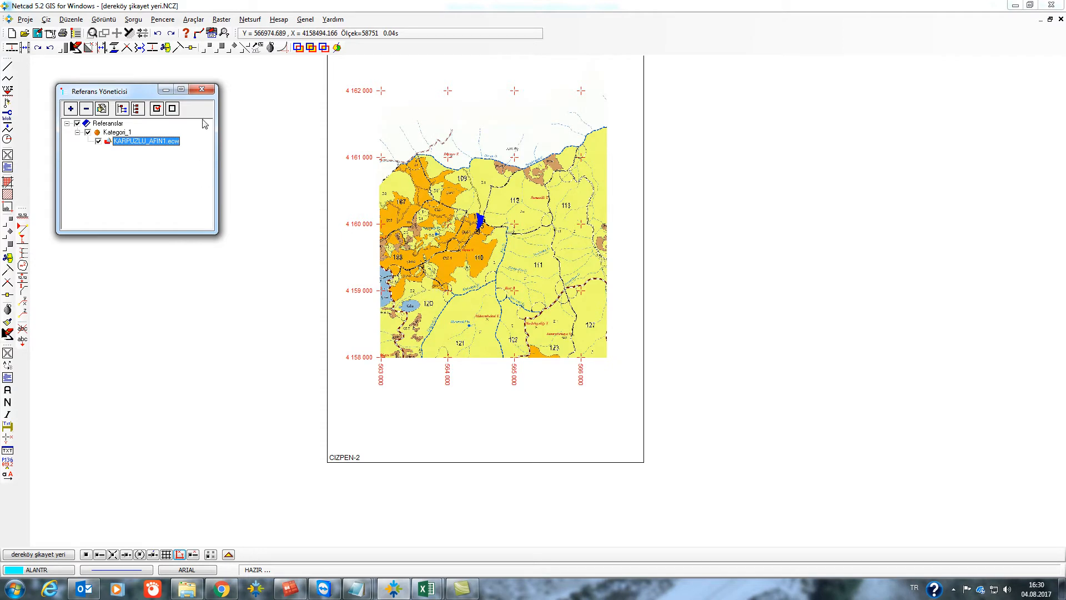
Close the reference manager and check the clipped raster against the grid crosses and sheet frame.
{"action": "left_click", "coordinate": [202, 89]}
{"action": "scroll", "coordinate": [483, 275], "scroll_direction": "down", "scroll_amount": 3}
{"action": "scroll", "coordinate": [494, 211], "scroll_direction": "up", "scroll_amount": 5}
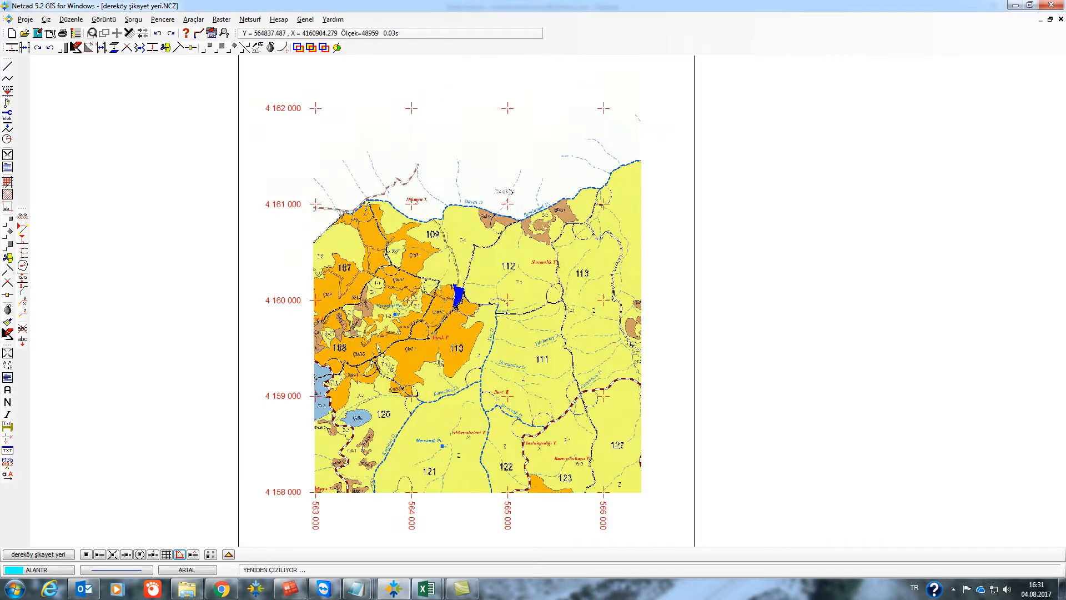
{"action": "scroll", "coordinate": [488, 217], "scroll_direction": "up", "scroll_amount": 2}
{"action": "scroll", "coordinate": [444, 331], "scroll_direction": "up", "scroll_amount": 2}
{"action": "scroll", "coordinate": [444, 325], "scroll_direction": "down", "scroll_amount": 3}
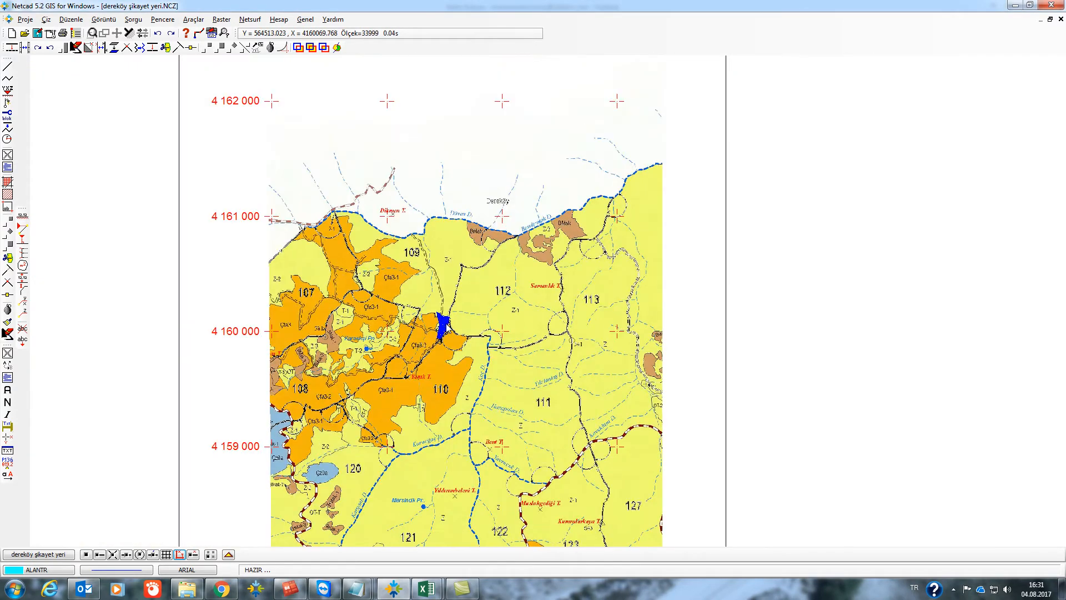
{"action": "scroll", "coordinate": [445, 327], "scroll_direction": "down", "scroll_amount": 2}
Write a title paragraph reading "AYDIN ORMAN İŞLETME MÜDÜRLÜĞÜ . KARPUZLU ORMAN İŞLETME ŞEFLİĞİ ŞİKAYET KONU ORMAN MESCERE HARİTASI".
{"action": "left_click", "coordinate": [7, 157]}
{"action": "key", "text": "Escape"}
{"action": "left_click", "coordinate": [7, 167]}
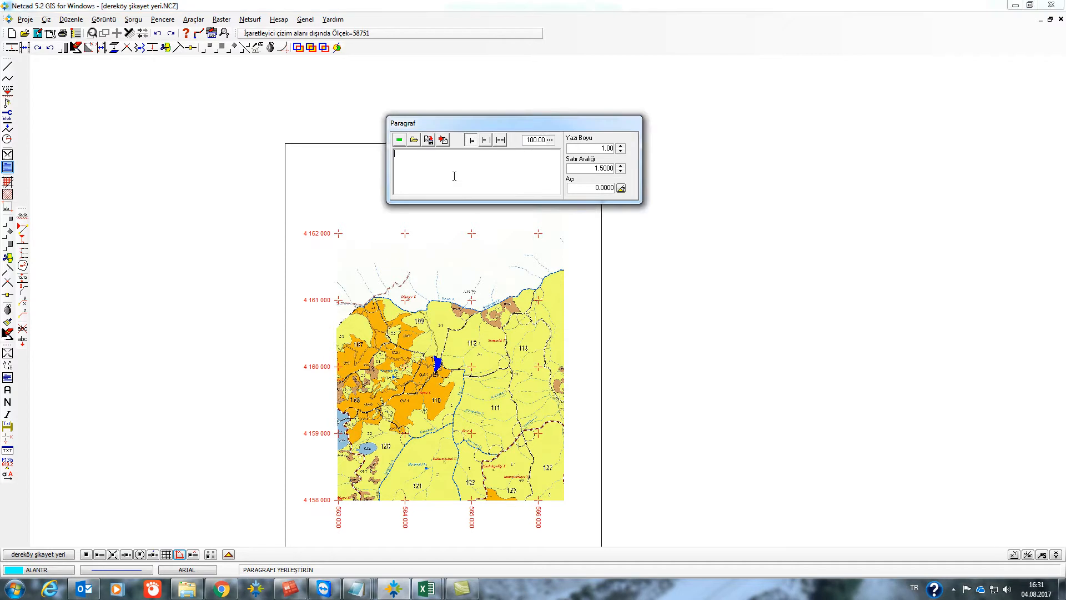
{"action": "type", "text": "kad"}
{"action": "key", "text": "BackSpace"}
{"action": "key", "text": "BackSpace"}
{"action": "key", "text": "BackSpace"}
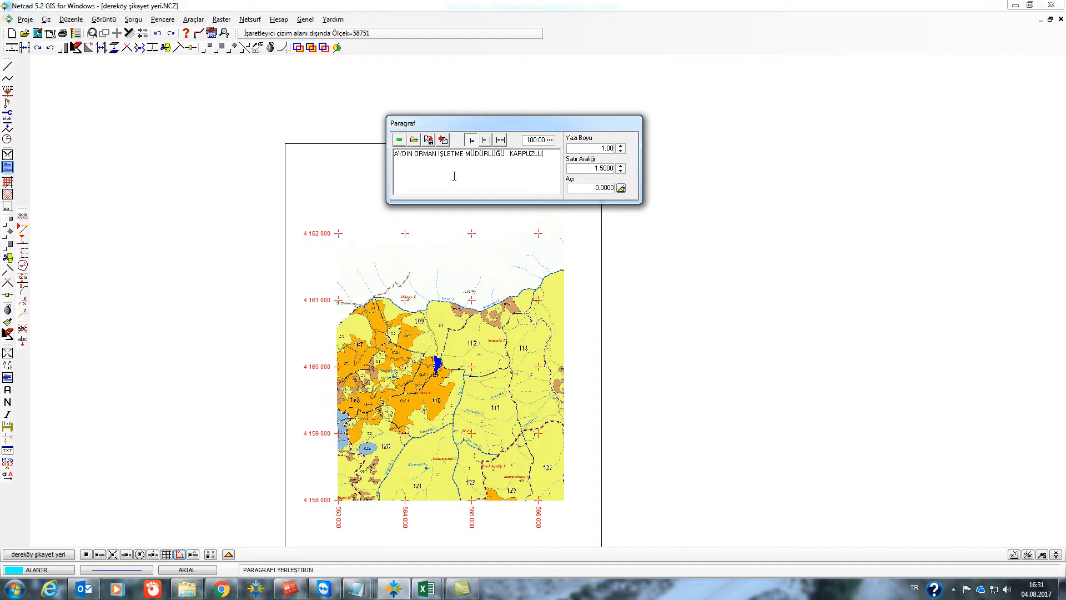
{"action": "type", "text": "MAN İŞLETM"}
{"action": "type", "text": "RE HARİTASI"}
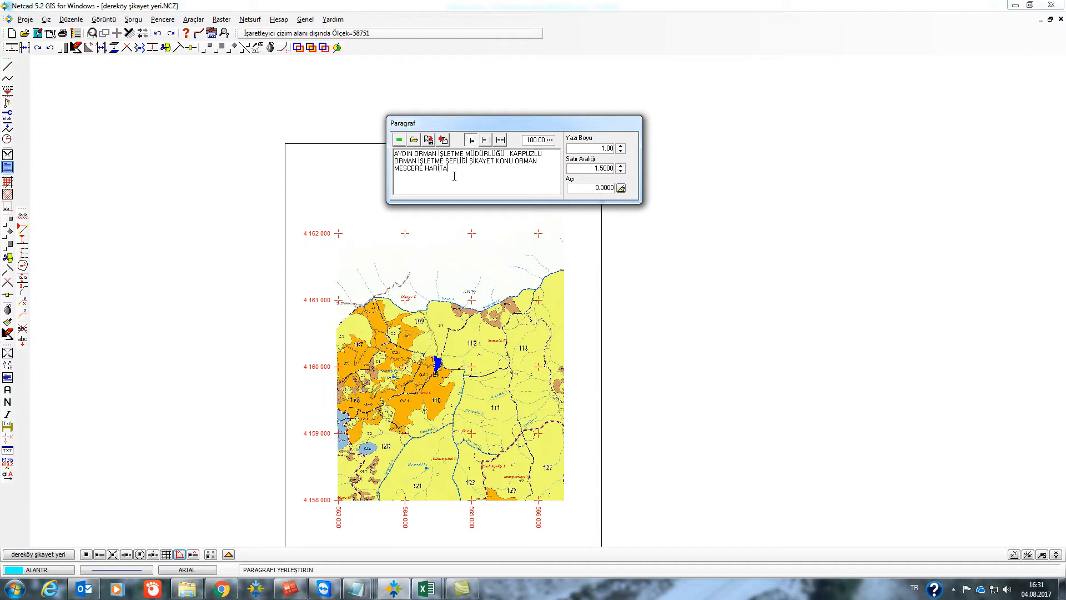
{"action": "left_click", "coordinate": [398, 140]}
Set the title paragraph's text height to 50.
{"action": "left_click_drag", "start_coordinate": [466, 124], "coordinate": [344, 226]}
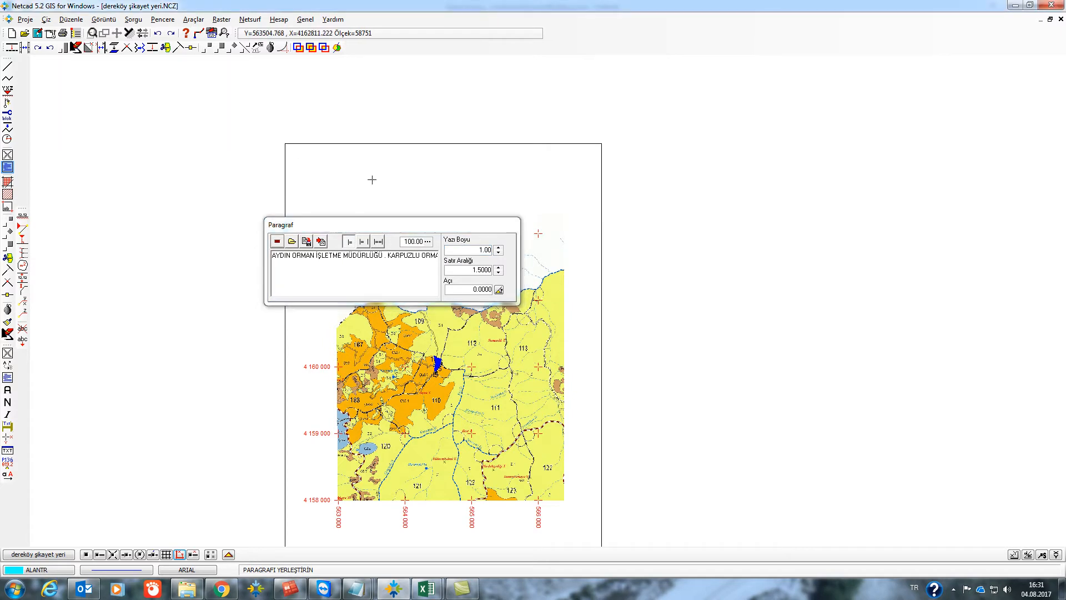
{"action": "scroll", "coordinate": [357, 172], "scroll_direction": "up", "scroll_amount": 2}
{"action": "scroll", "coordinate": [375, 170], "scroll_direction": "down", "scroll_amount": 2}
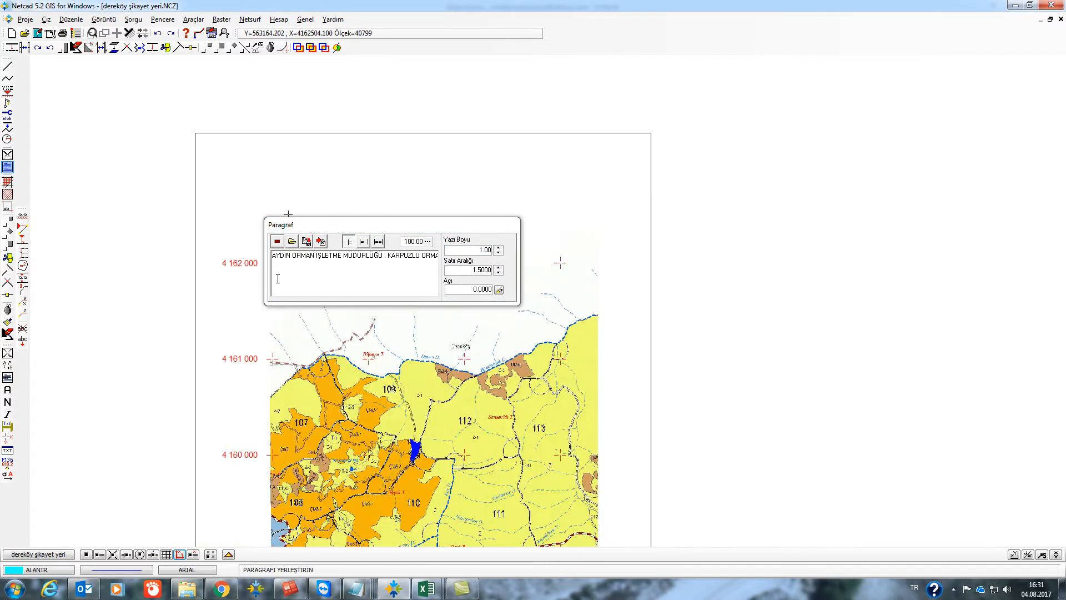
{"action": "left_click", "coordinate": [180, 554]}
{"action": "scroll", "coordinate": [276, 166], "scroll_direction": "up", "scroll_amount": 2}
{"action": "scroll", "coordinate": [272, 164], "scroll_direction": "up", "scroll_amount": 6}
{"action": "scroll", "coordinate": [280, 156], "scroll_direction": "up", "scroll_amount": 2}
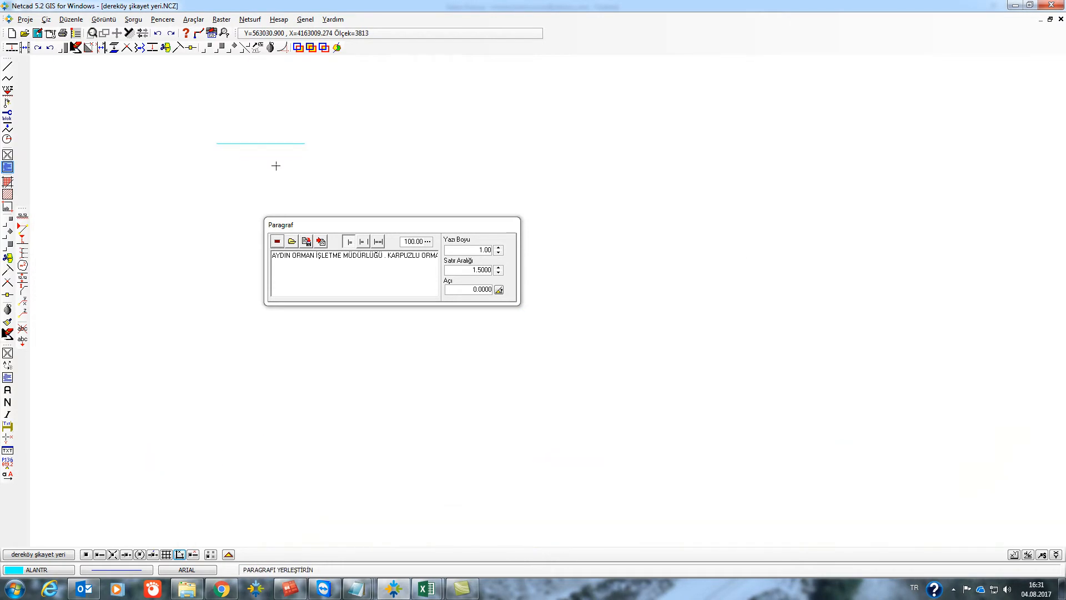
{"action": "scroll", "coordinate": [280, 156], "scroll_direction": "down", "scroll_amount": 2}
{"action": "scroll", "coordinate": [279, 157], "scroll_direction": "down", "scroll_amount": 6}
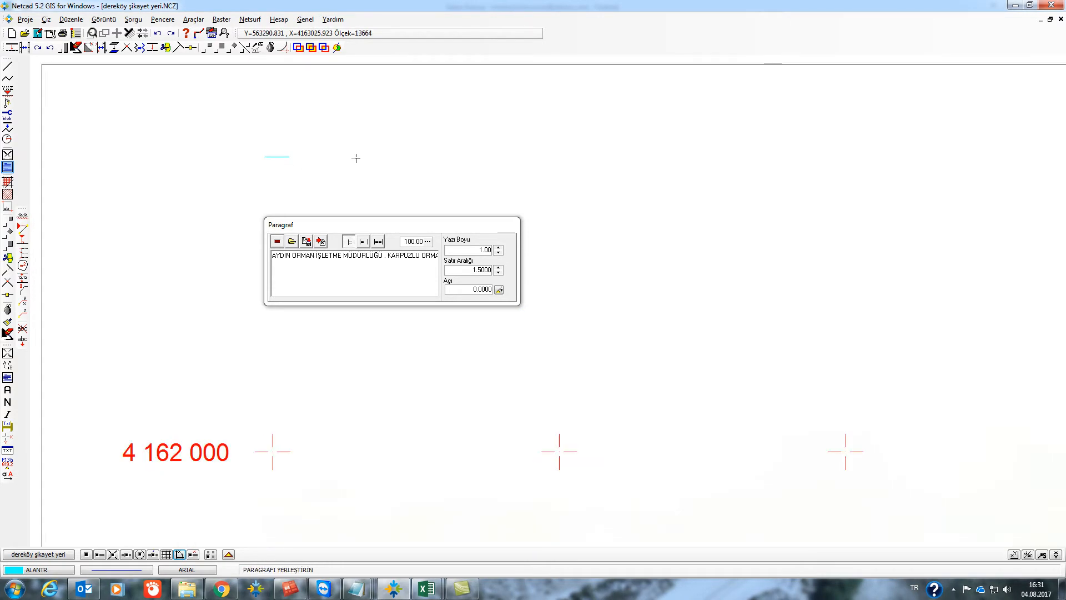
{"action": "double_click", "coordinate": [481, 247]}
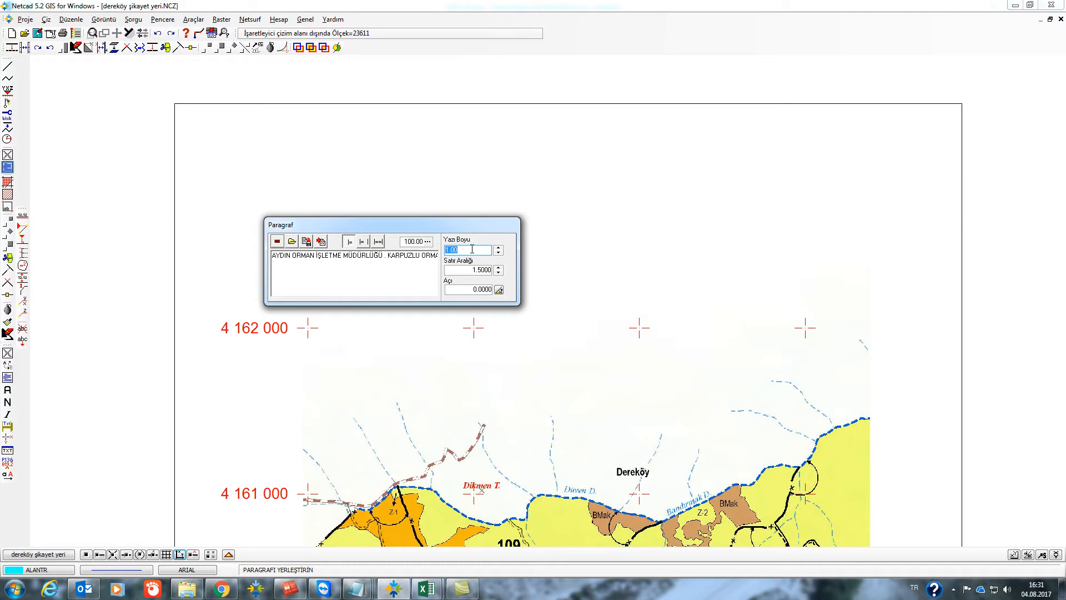
{"action": "type", "text": "50"}
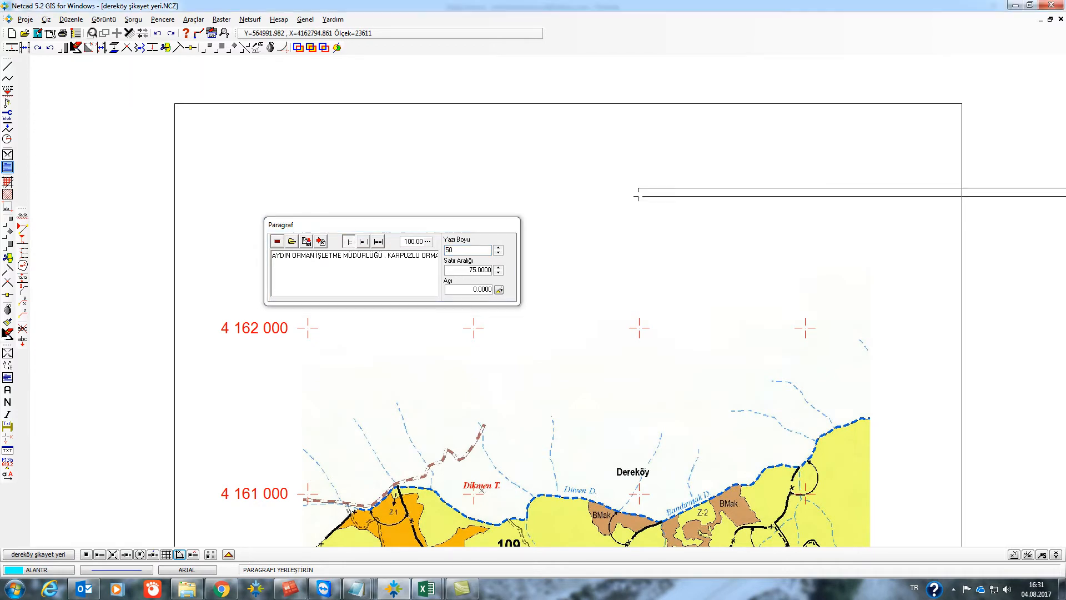
Create a black layer named YAZI and make it the current layer for the title text.
{"action": "left_click", "coordinate": [24, 571]}
{"action": "left_click", "coordinate": [414, 230]}
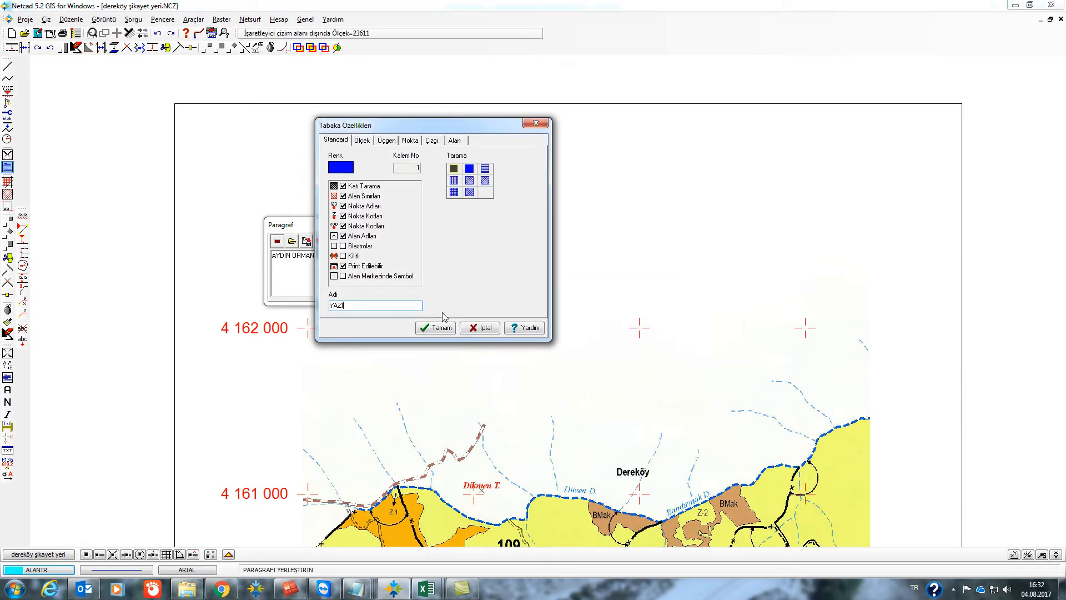
{"action": "left_click", "coordinate": [340, 170]}
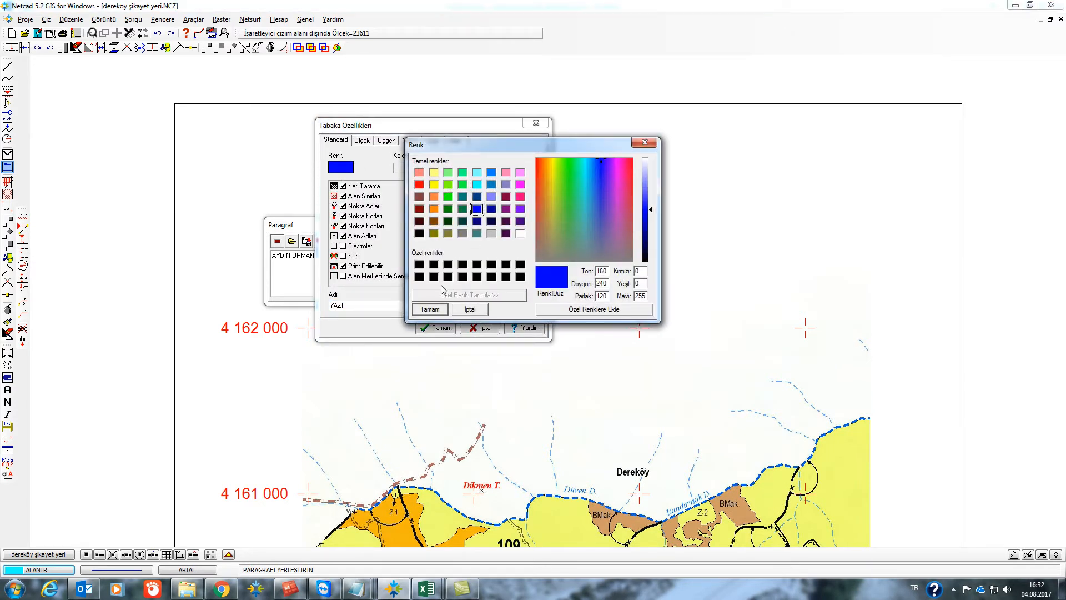
{"action": "left_click", "coordinate": [421, 278]}
{"action": "left_click", "coordinate": [431, 309]}
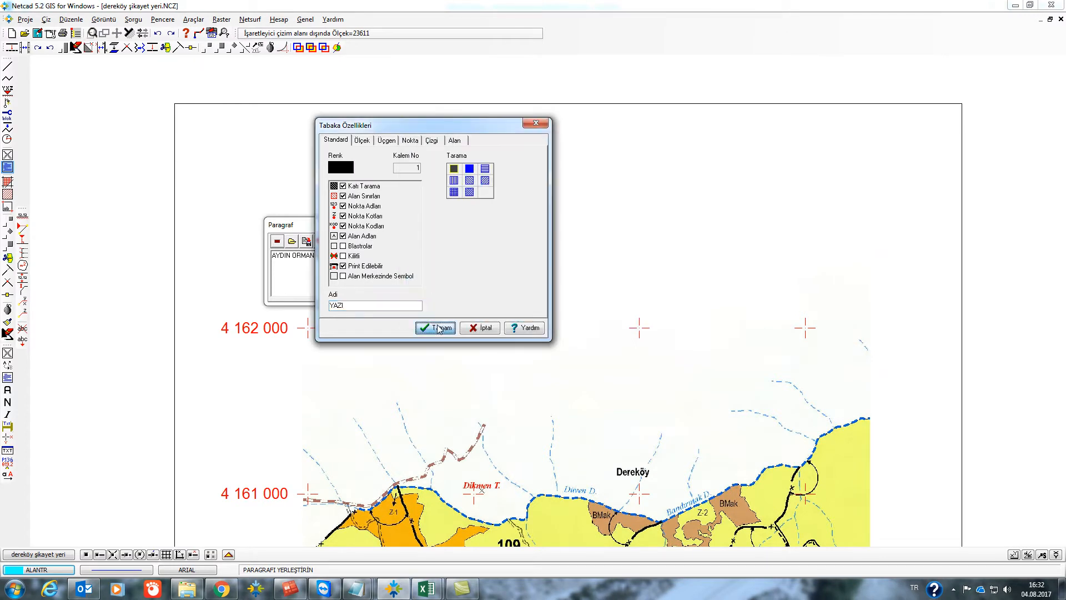
{"action": "left_click", "coordinate": [438, 329]}
{"action": "left_click", "coordinate": [424, 180]}
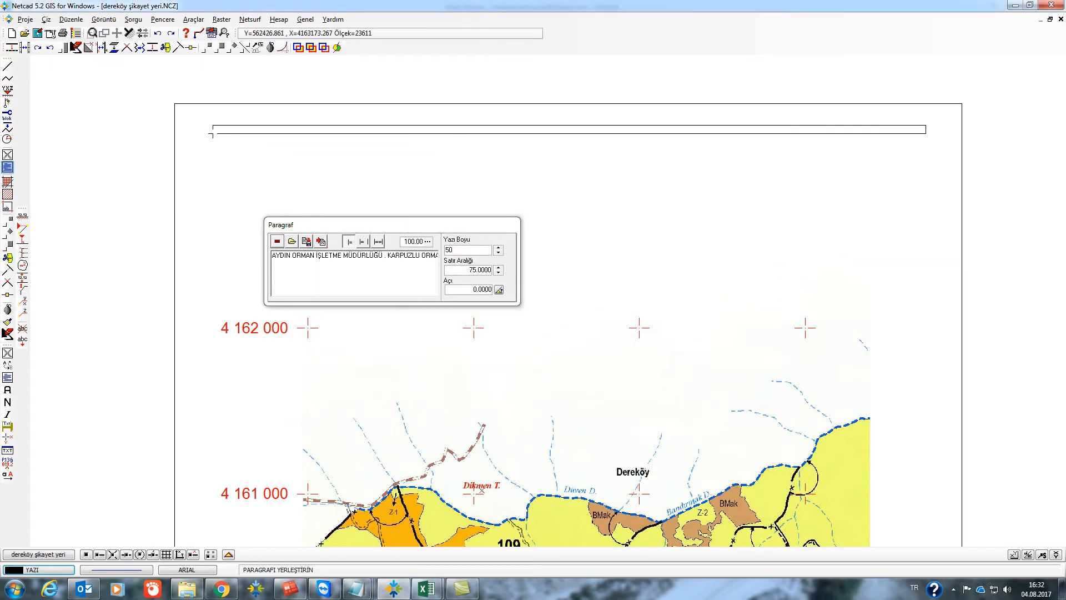
Place the title paragraph on one line just inside the sheet frame's upper edge and end the placement.
{"action": "left_click", "coordinate": [214, 129]}
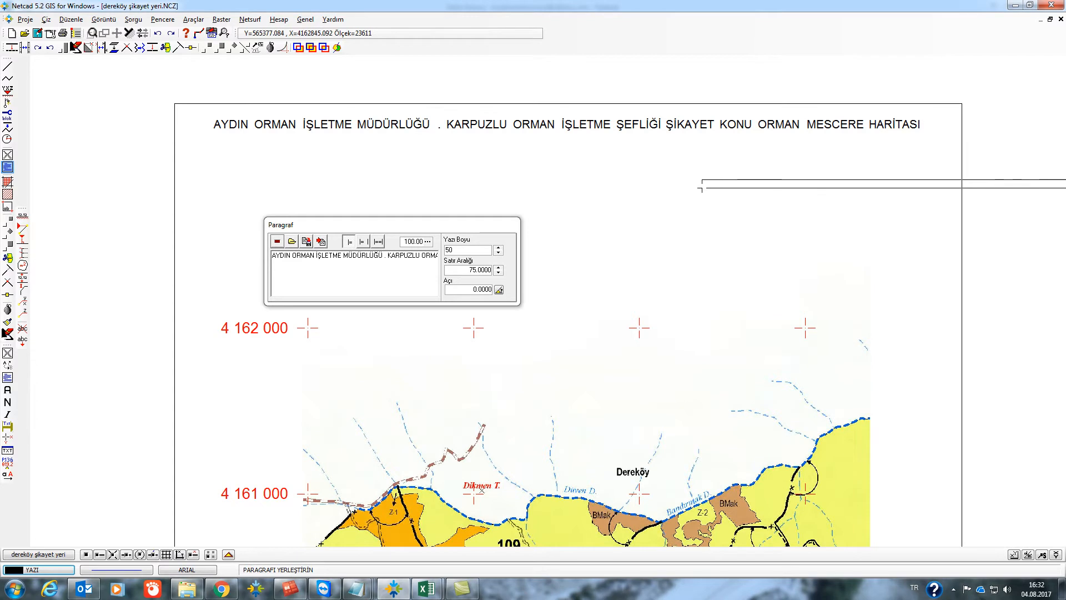
{"action": "key", "text": "Escape"}
{"action": "scroll", "coordinate": [691, 197], "scroll_direction": "down", "scroll_amount": 5}
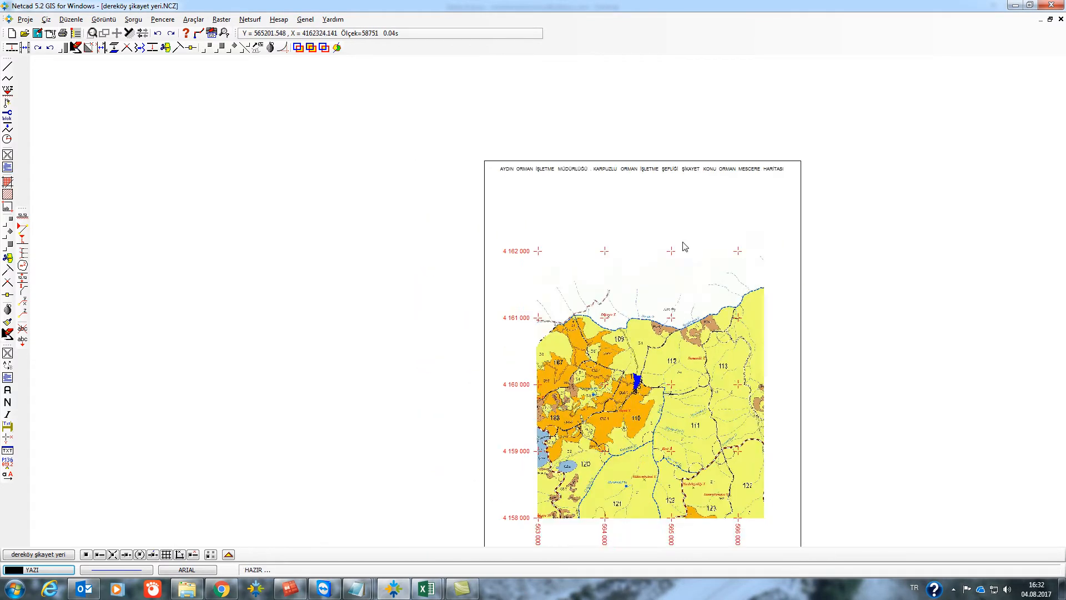
Write a paragraph with "HAZIRLAYAN :" and the preparer's full name, and place it below the raster near the sheet's lower-right corner.
{"action": "left_click_drag", "start_coordinate": [630, 253], "coordinate": [529, 190]}
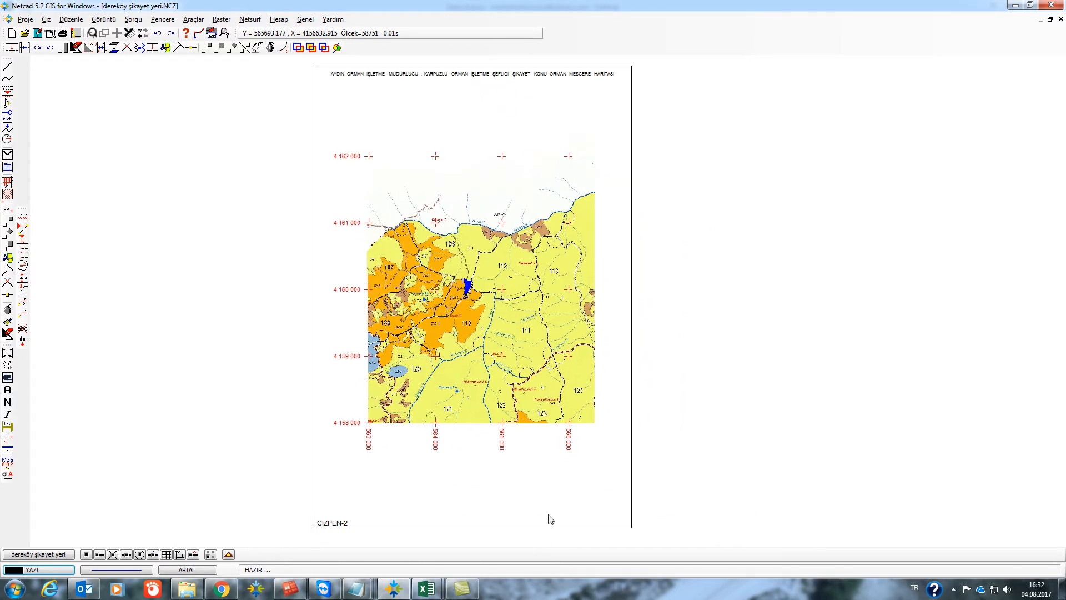
{"action": "right_click", "coordinate": [378, 488]}
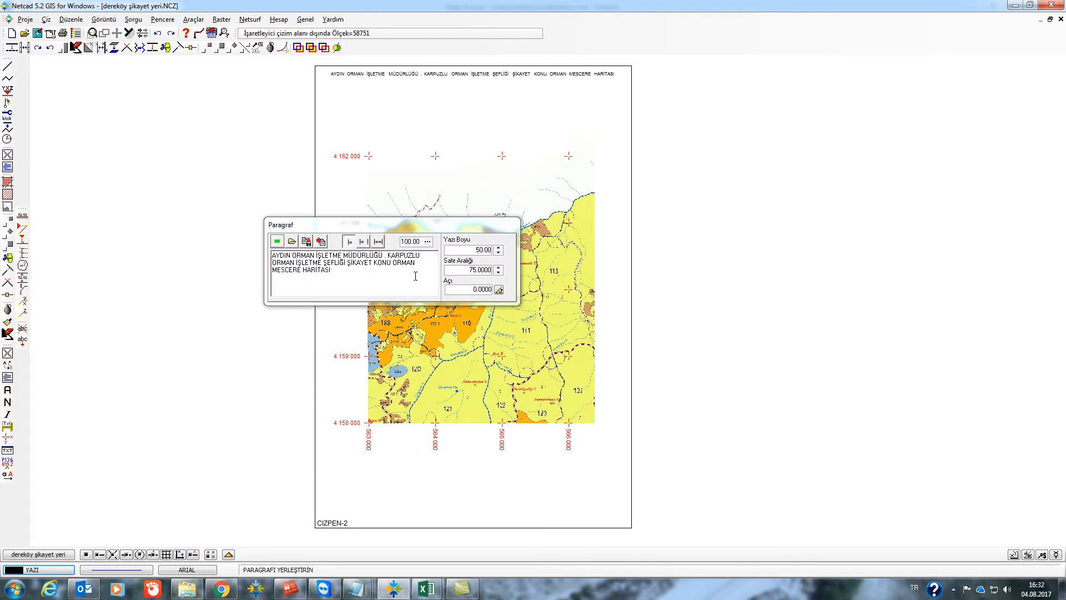
{"action": "left_click_drag", "start_coordinate": [416, 276], "coordinate": [245, 233]}
{"action": "type", "text": "HAZIRLAYAN : MUHAMMET TUNCEZ"}
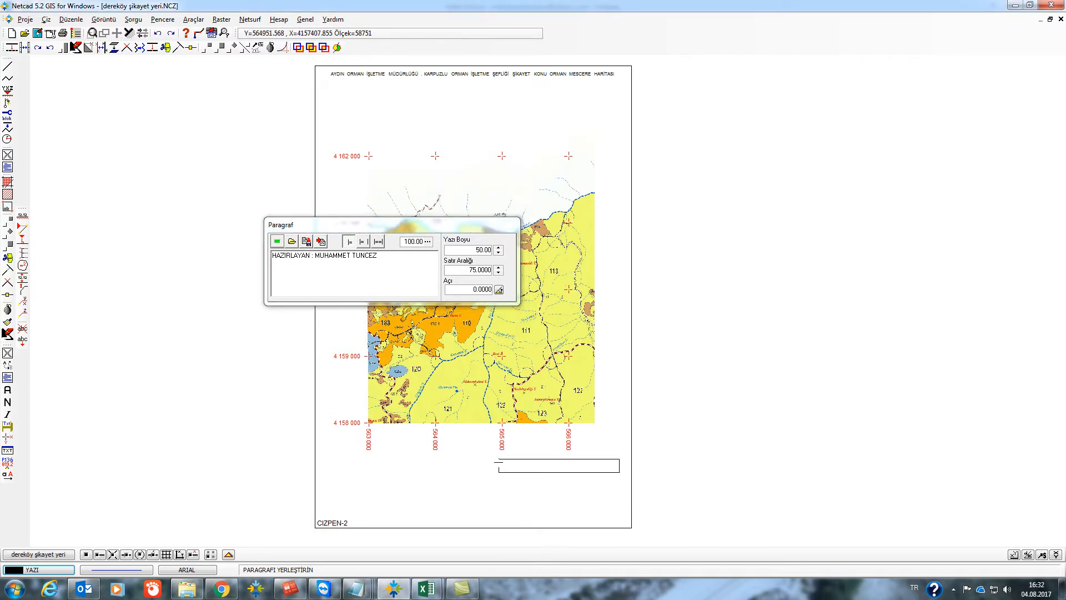
{"action": "left_click", "coordinate": [500, 460]}
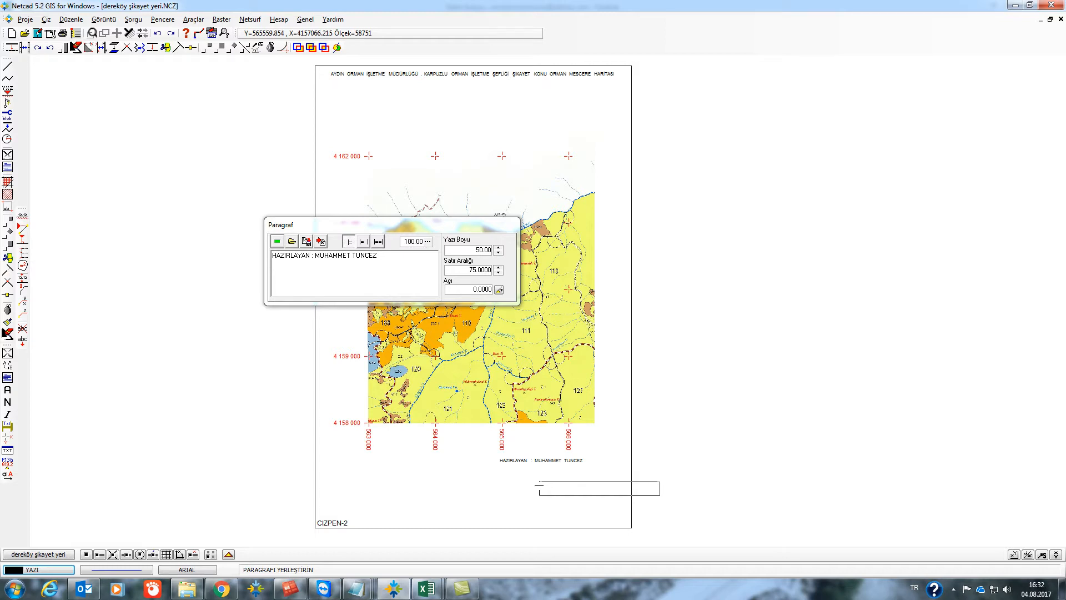
{"action": "left_click", "coordinate": [499, 489]}
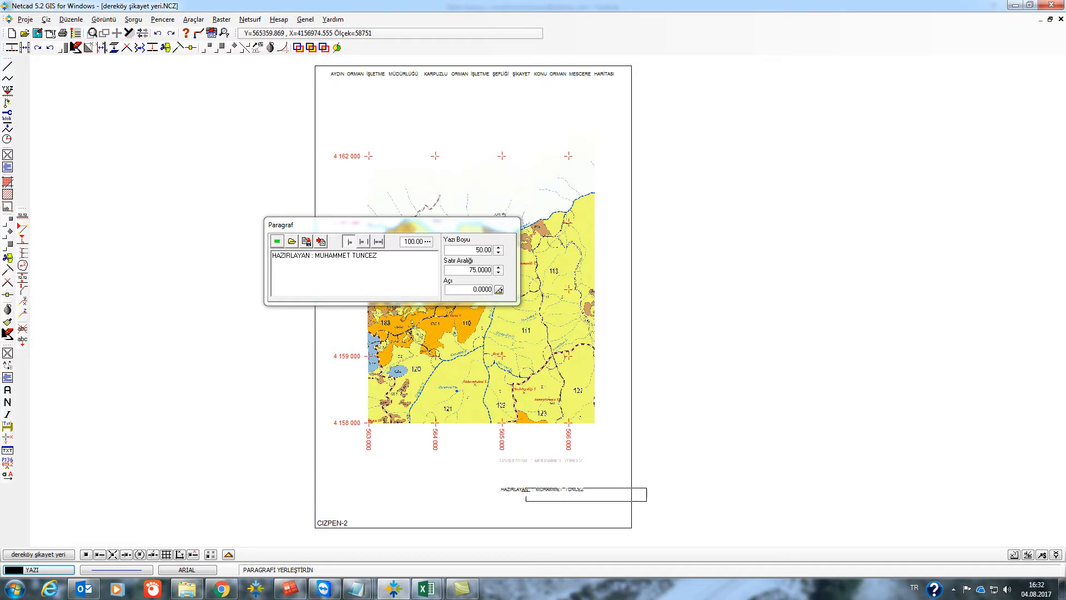
{"action": "scroll", "coordinate": [466, 494], "scroll_direction": "down", "scroll_amount": 2}
{"action": "scroll", "coordinate": [450, 493], "scroll_direction": "up", "scroll_amount": 2}
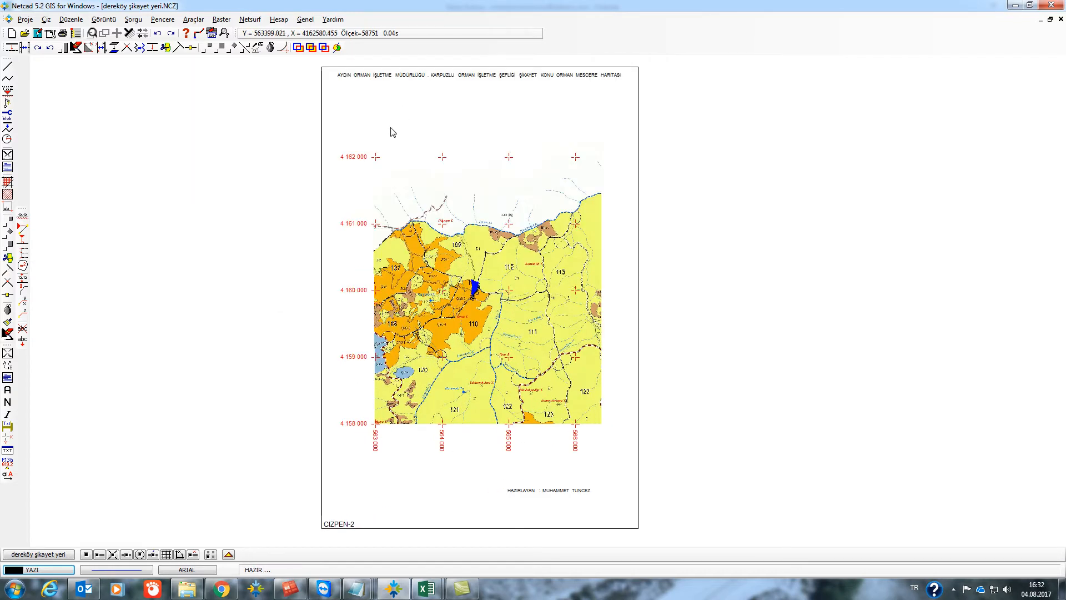
Copy the hatched field boundary from the map to the empty area near the sheet's lower-left corner.
{"action": "left_click", "coordinate": [206, 49]}
{"action": "left_click", "coordinate": [212, 556]}
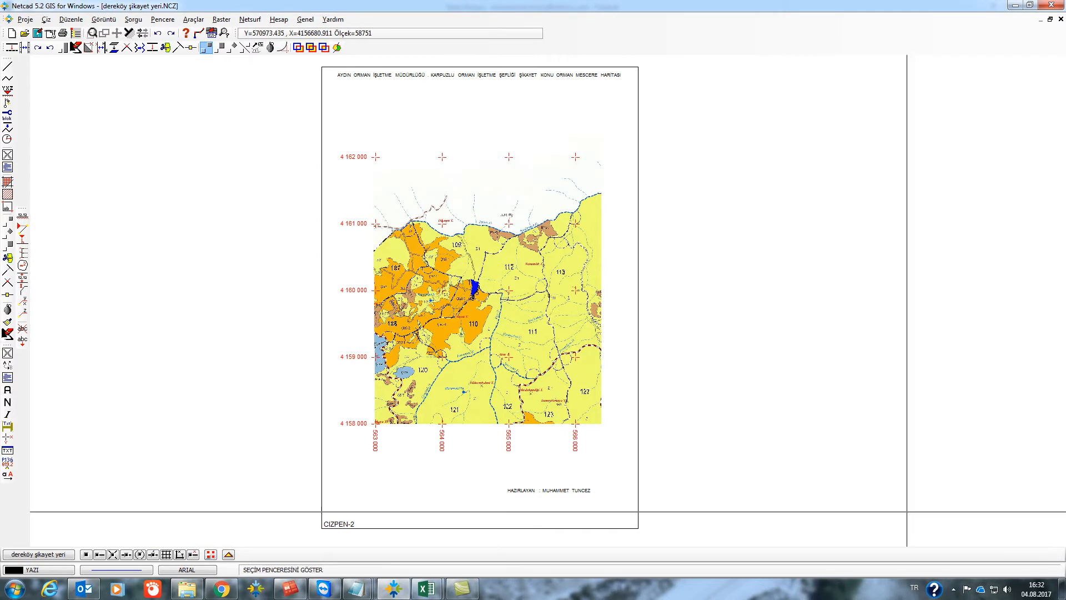
{"action": "scroll", "coordinate": [509, 301], "scroll_direction": "up", "scroll_amount": 1}
{"action": "scroll", "coordinate": [509, 302], "scroll_direction": "up", "scroll_amount": 2}
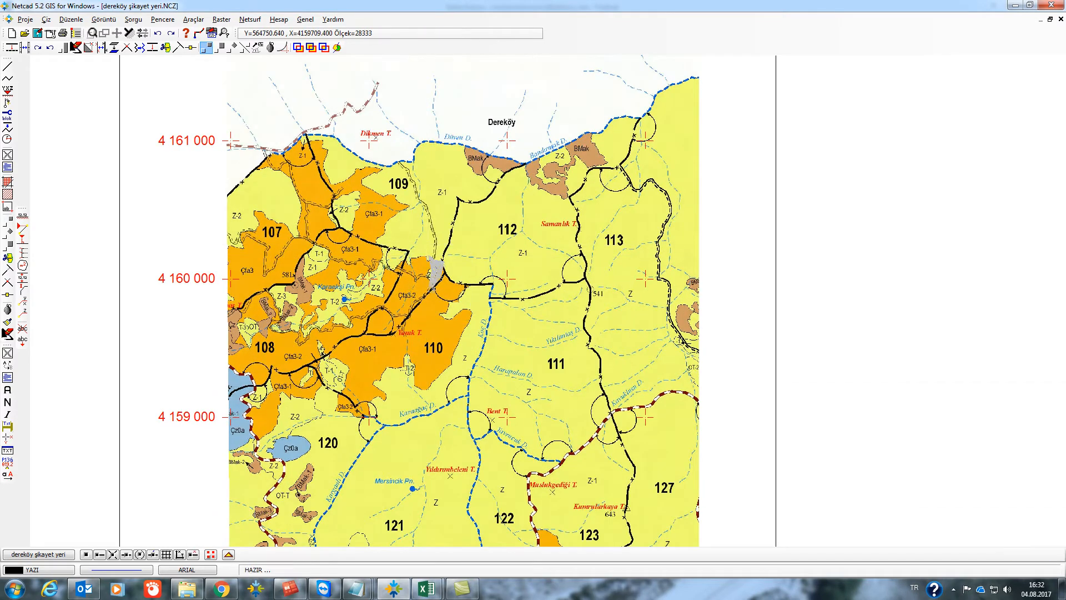
{"action": "left_click", "coordinate": [438, 277]}
{"action": "scroll", "coordinate": [398, 386], "scroll_direction": "down", "scroll_amount": 3}
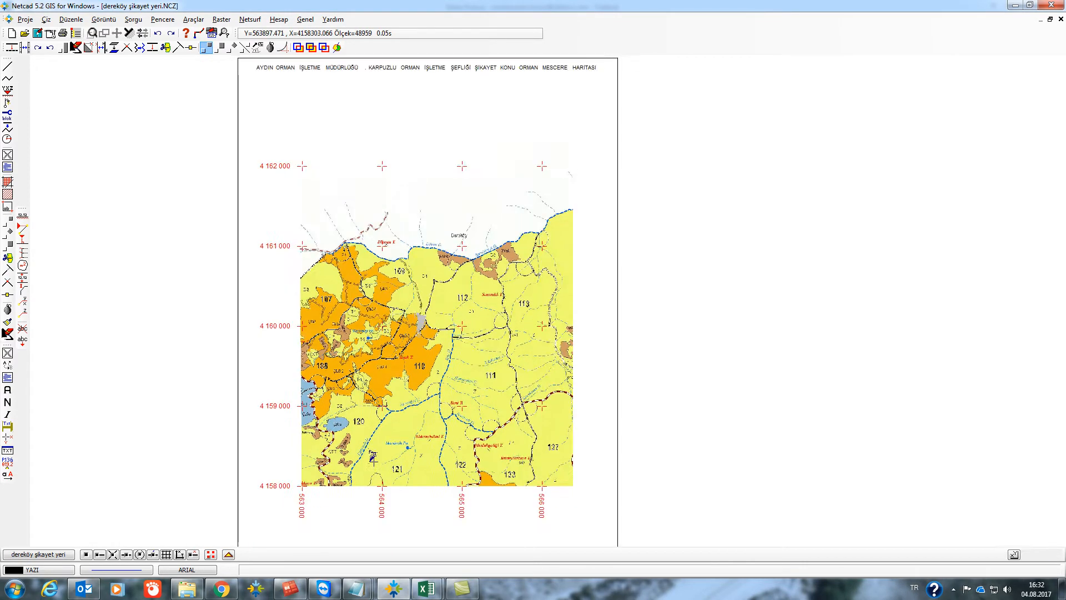
{"action": "left_click_drag", "start_coordinate": [383, 412], "coordinate": [489, 150]}
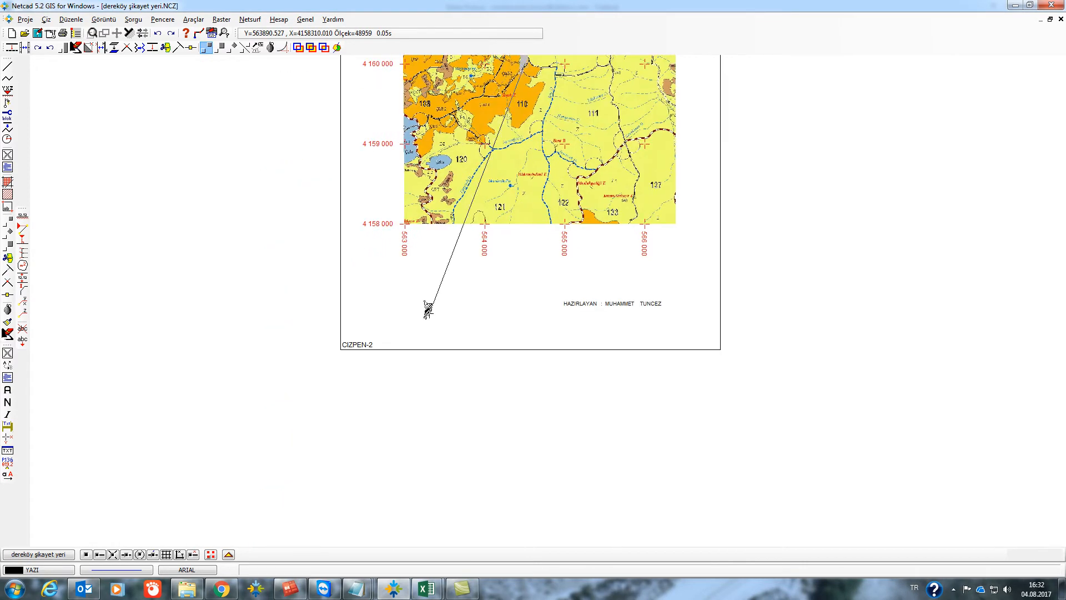
{"action": "left_click", "coordinate": [374, 290]}
{"action": "scroll", "coordinate": [387, 304], "scroll_direction": "up", "scroll_amount": 1}
{"action": "scroll", "coordinate": [394, 306], "scroll_direction": "down", "scroll_amount": 1}
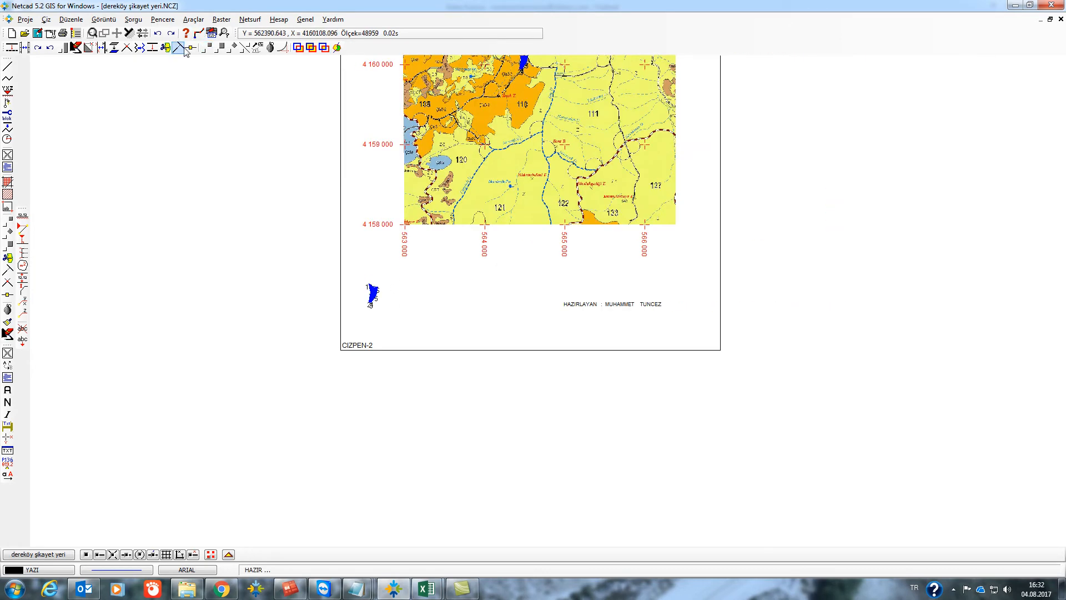
Scale down the copied field boundary near the sheet's lower-left corner.
{"action": "left_click", "coordinate": [219, 48]}
{"action": "left_click", "coordinate": [1055, 555]}
{"action": "left_click", "coordinate": [361, 274]}
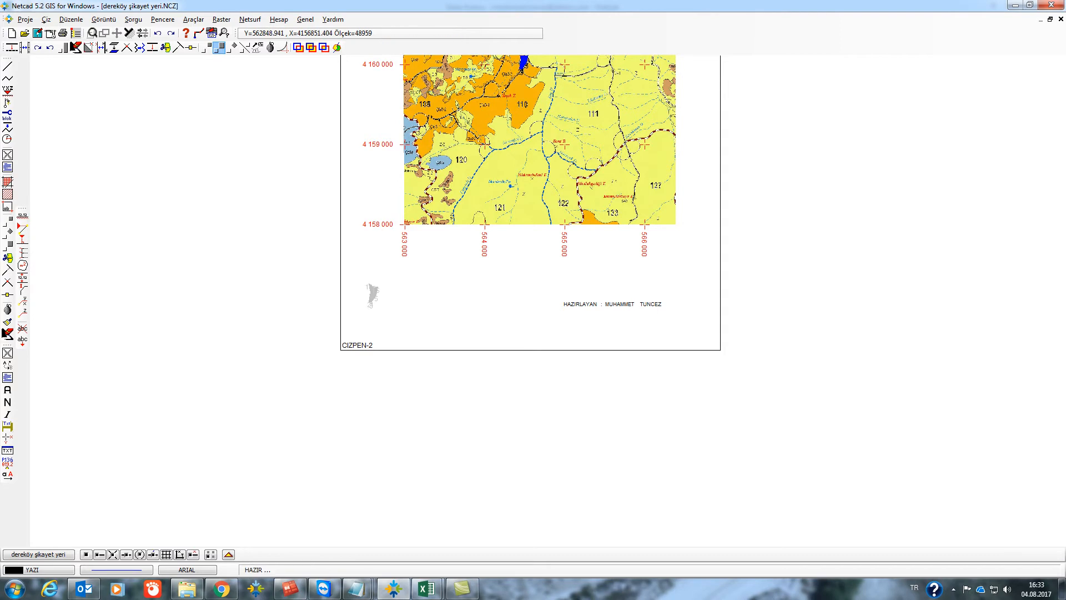
{"action": "left_click", "coordinate": [393, 316]}
{"action": "scroll", "coordinate": [395, 294], "scroll_direction": "up", "scroll_amount": 5}
{"action": "right_click", "coordinate": [368, 303]}
{"action": "left_click", "coordinate": [348, 297]}
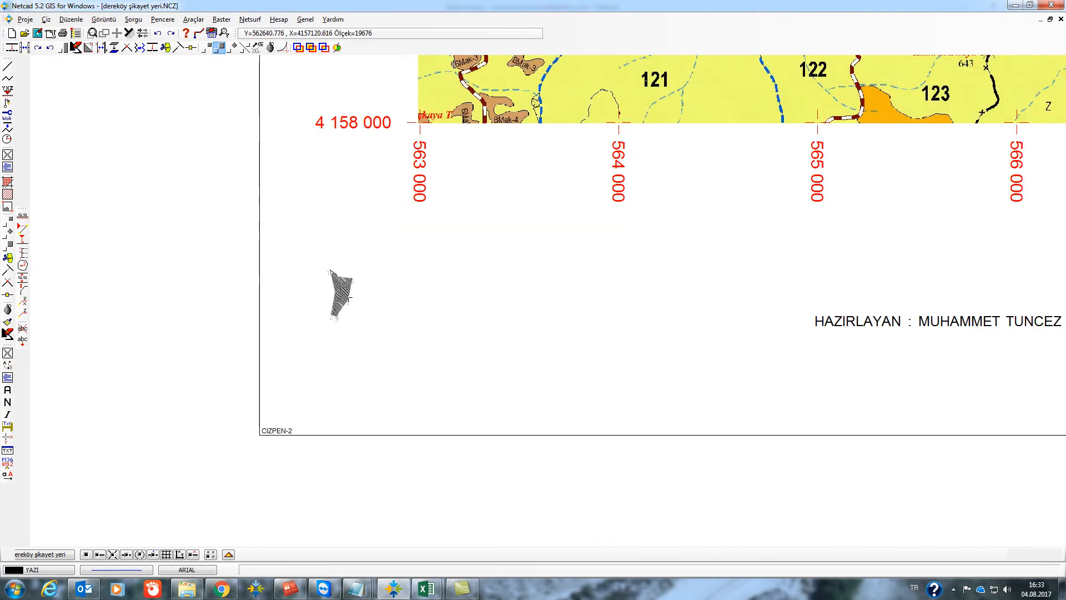
{"action": "left_click", "coordinate": [344, 297]}
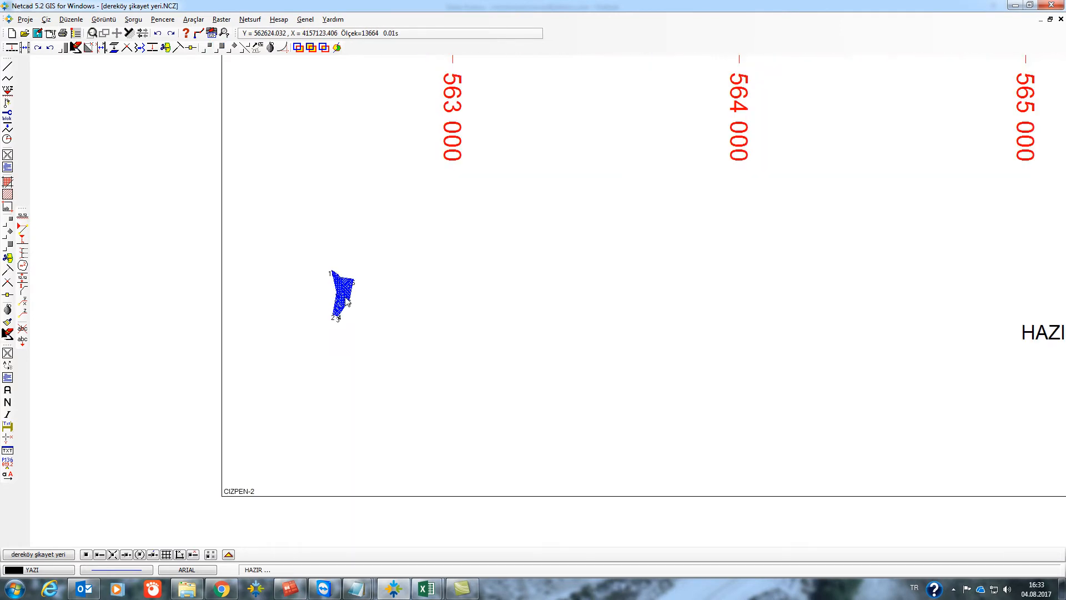
Draw a closed four-sided legend box of about 270 by 160 m around the copied field boundary.
{"action": "left_click", "coordinate": [7, 67]}
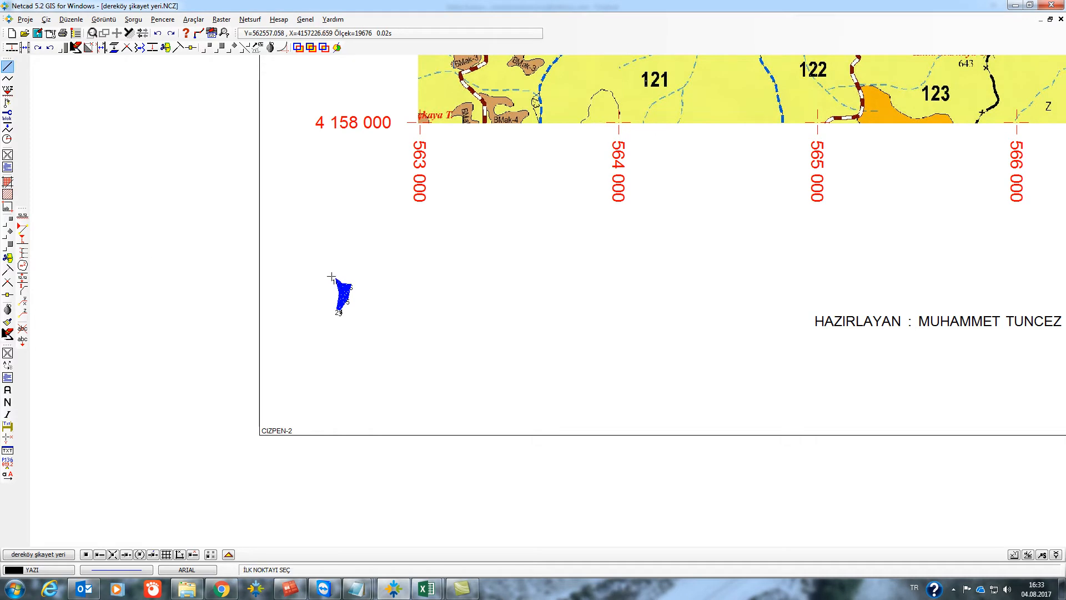
{"action": "left_click", "coordinate": [325, 274]}
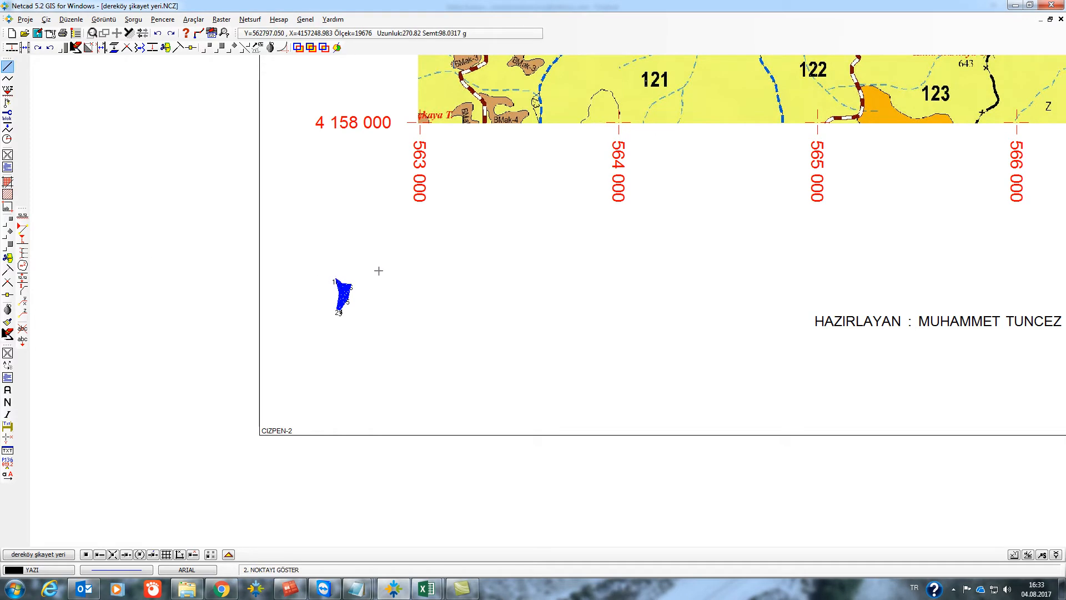
{"action": "left_click", "coordinate": [179, 554]}
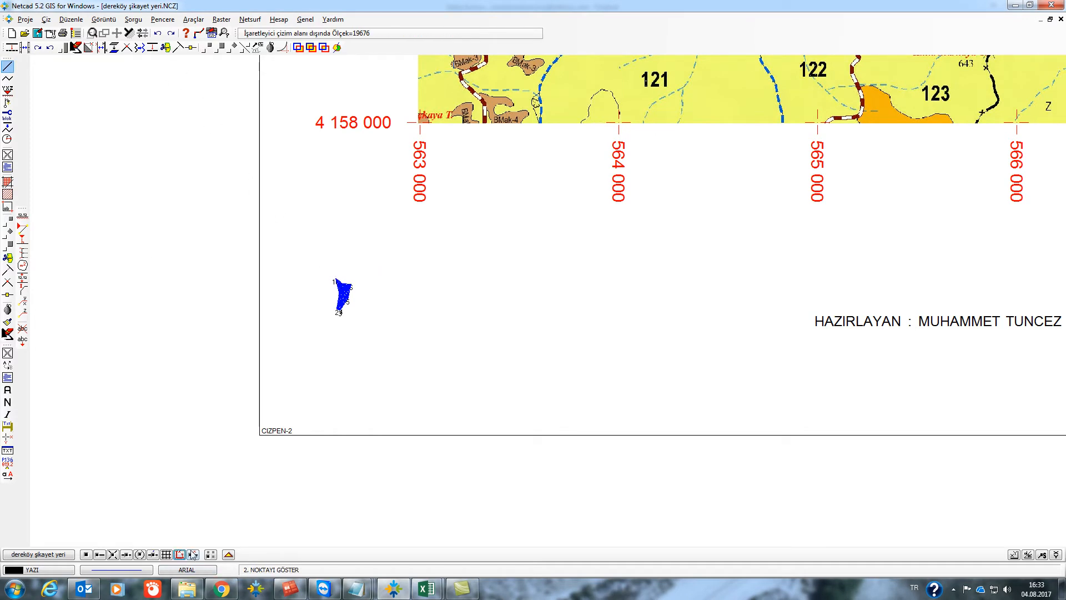
{"action": "left_click", "coordinate": [362, 275]}
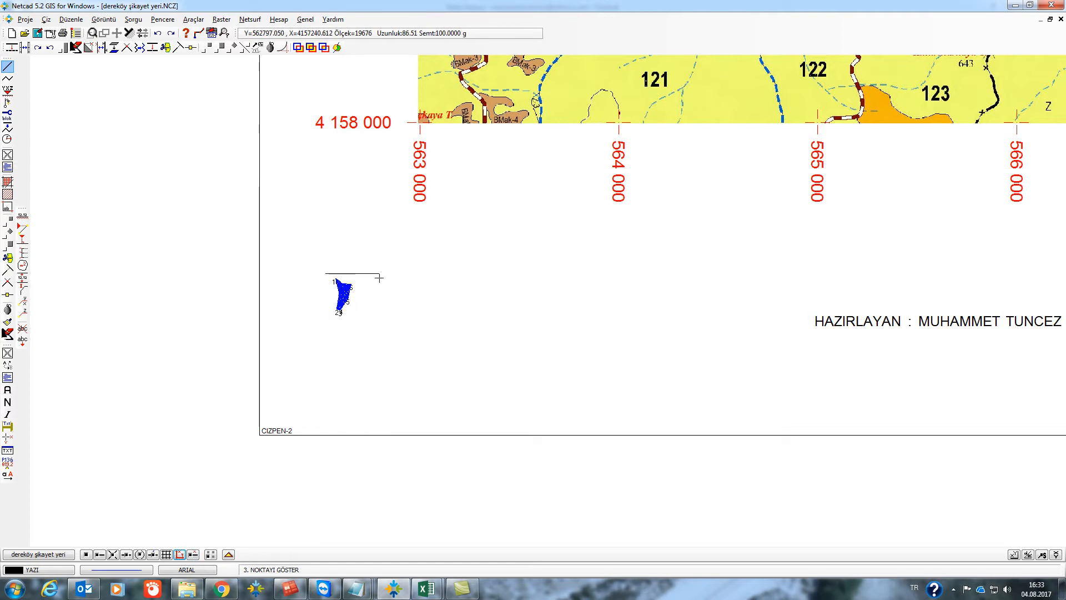
{"action": "left_click", "coordinate": [377, 306]}
{"action": "left_click", "coordinate": [323, 305]}
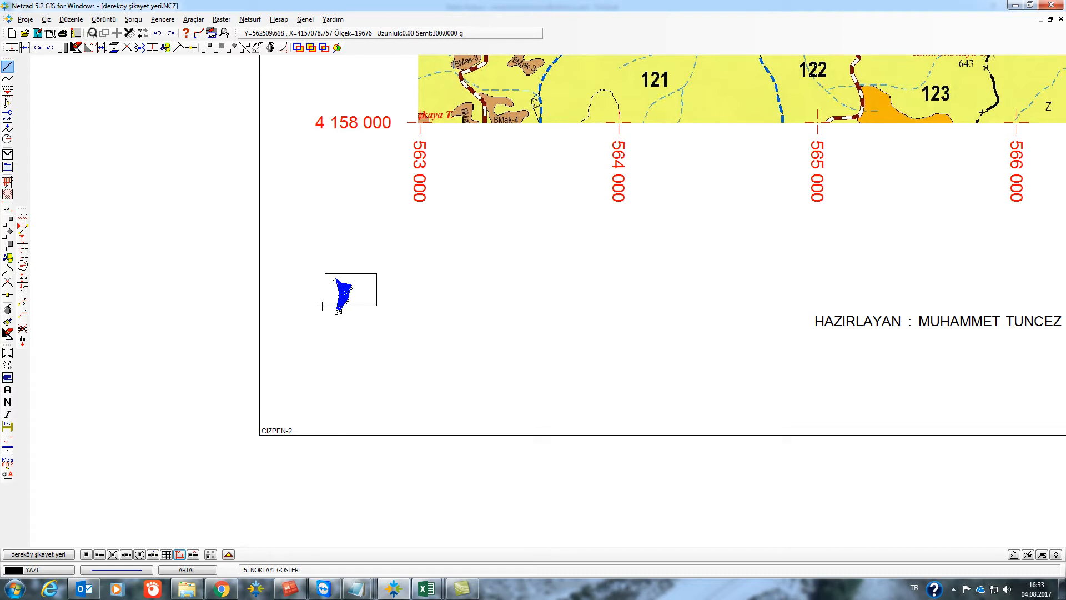
{"action": "scroll", "coordinate": [336, 275], "scroll_direction": "up", "scroll_amount": 3}
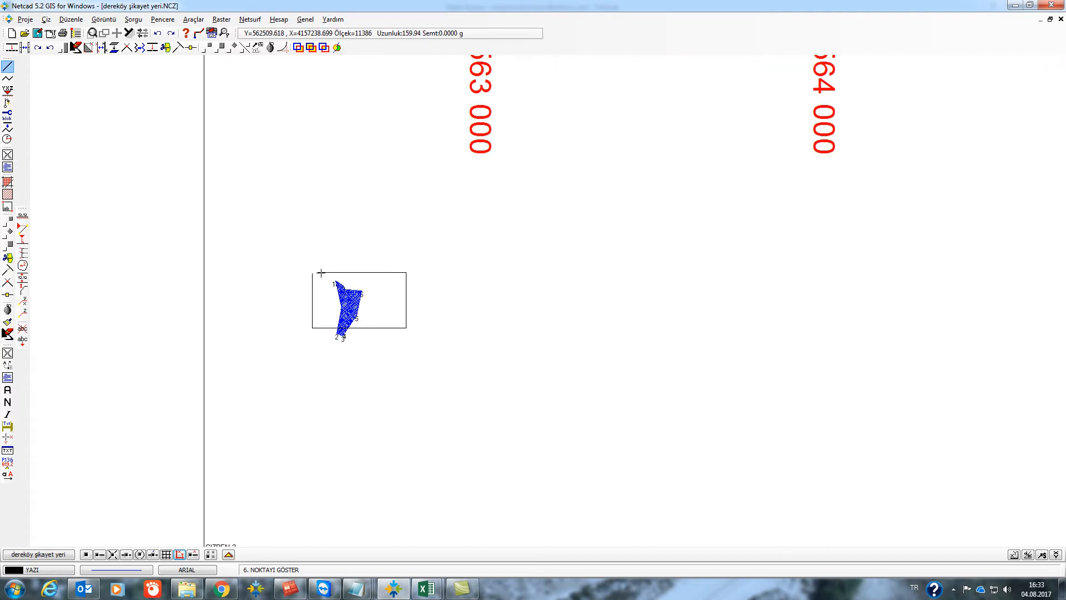
{"action": "left_click", "coordinate": [318, 271]}
{"action": "scroll", "coordinate": [319, 284], "scroll_direction": "up", "scroll_amount": 3}
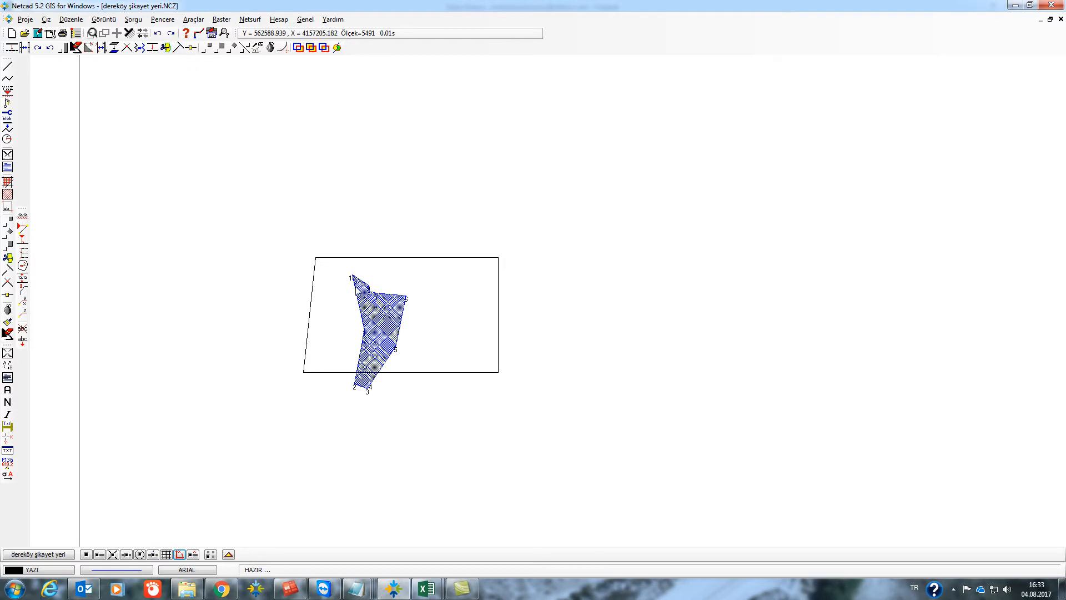
Move the small hatched field copy straight up so that it sits inside the legend box.
{"action": "scroll", "coordinate": [340, 307], "scroll_direction": "up", "scroll_amount": 2}
{"action": "scroll", "coordinate": [340, 306], "scroll_direction": "down", "scroll_amount": 3}
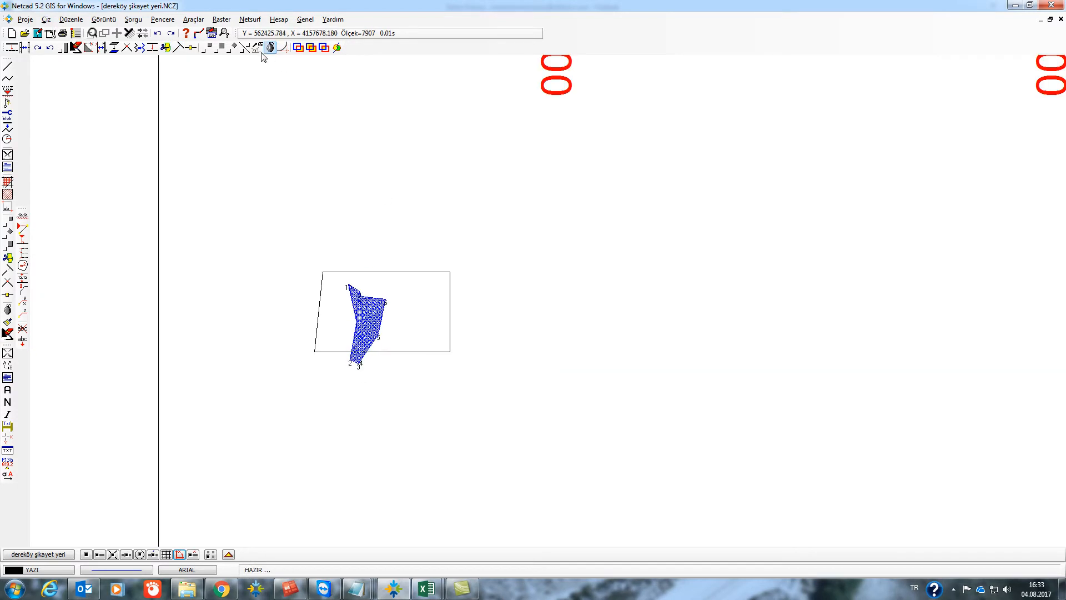
{"action": "left_click", "coordinate": [204, 48]}
{"action": "left_click", "coordinate": [1056, 556]}
{"action": "left_click", "coordinate": [412, 279]}
{"action": "left_click", "coordinate": [324, 386]}
{"action": "left_click", "coordinate": [390, 339]}
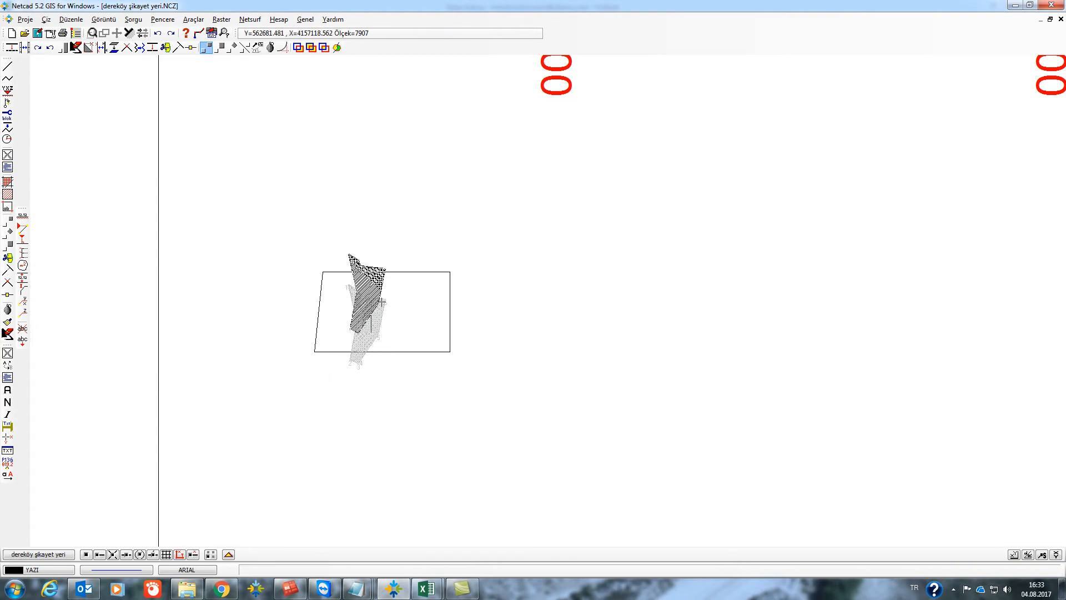
{"action": "left_click", "coordinate": [180, 554]}
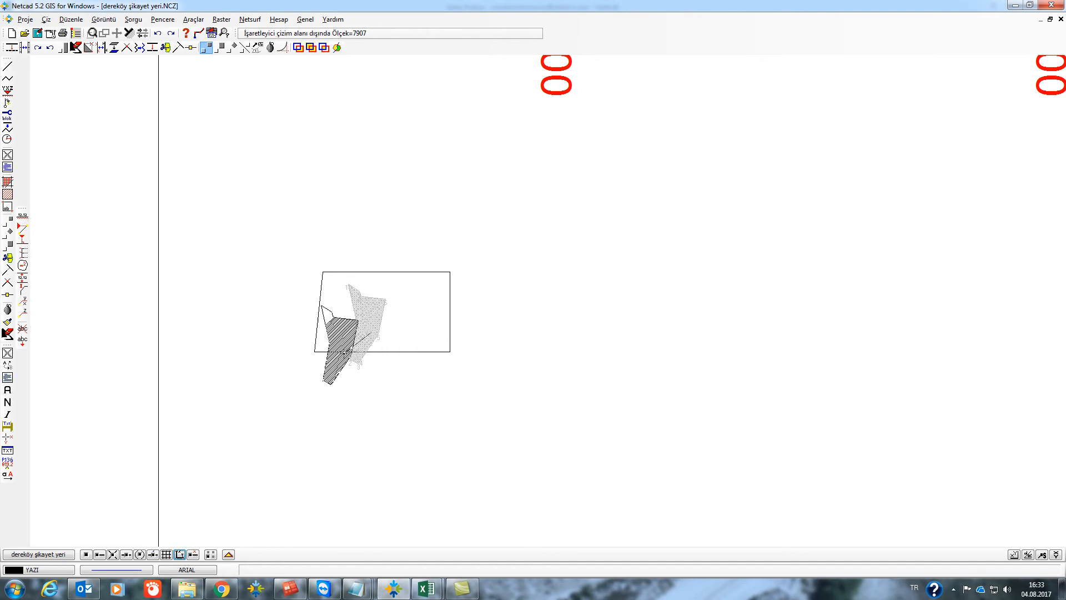
{"action": "left_click", "coordinate": [387, 320]}
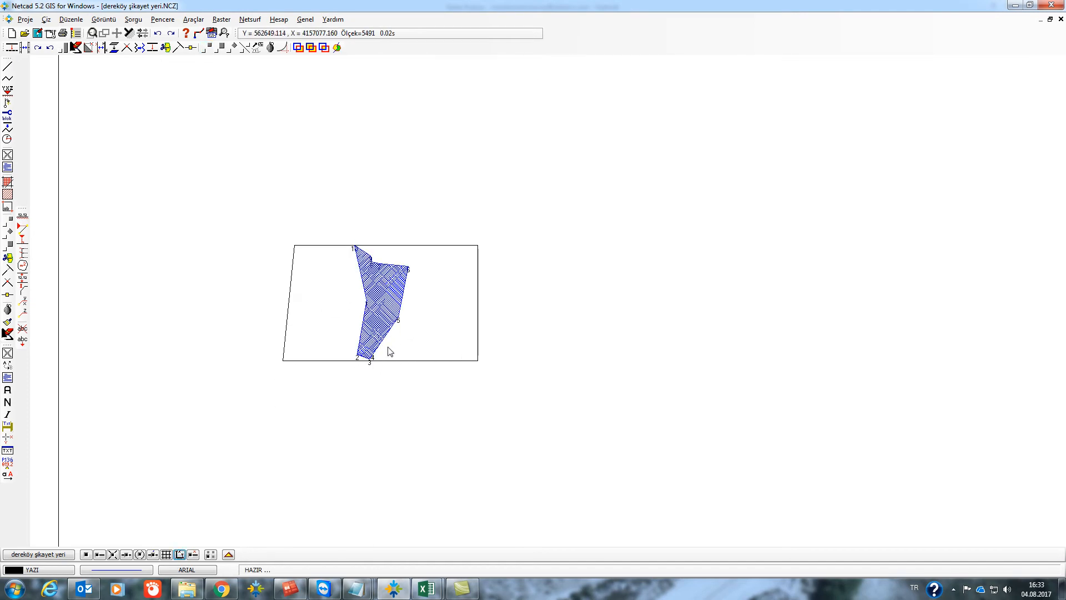
Shift the legend box's lower-left corner sideways so that the box's slanted side becomes vertical.
{"action": "left_click", "coordinate": [190, 47]}
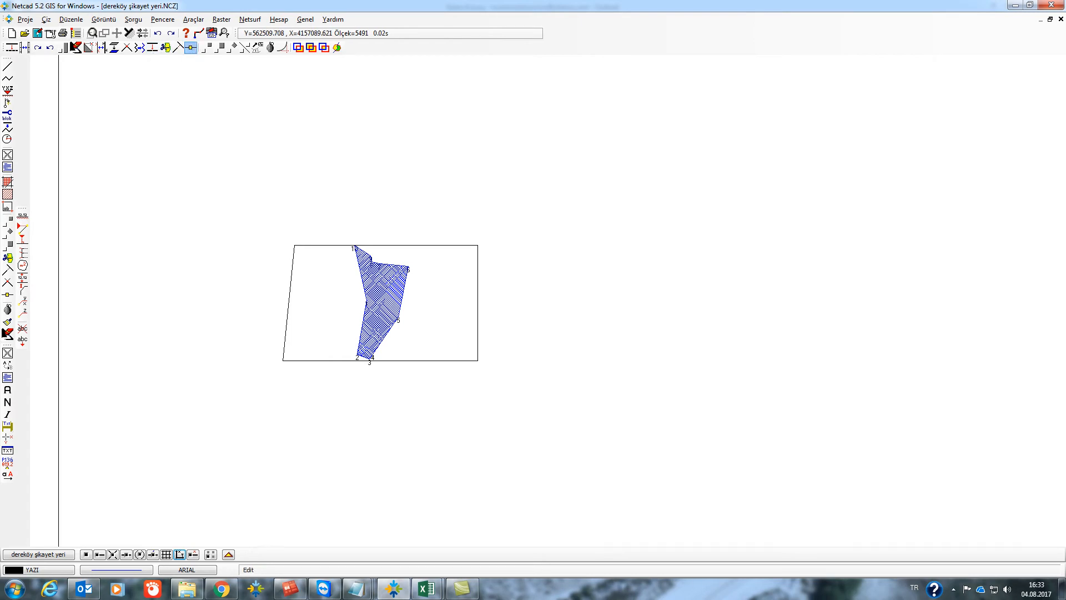
{"action": "left_click", "coordinate": [295, 360]}
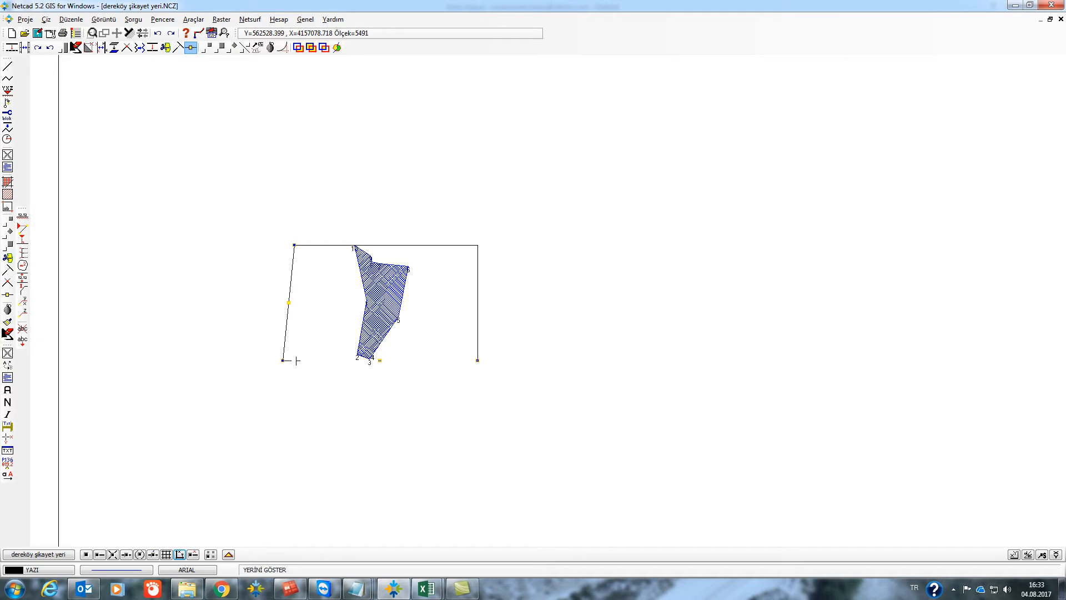
{"action": "left_click", "coordinate": [297, 360]}
Move the legend box together with its hatched field closer to the sheet's lower-left corner.
{"action": "scroll", "coordinate": [295, 383], "scroll_direction": "down", "scroll_amount": 5}
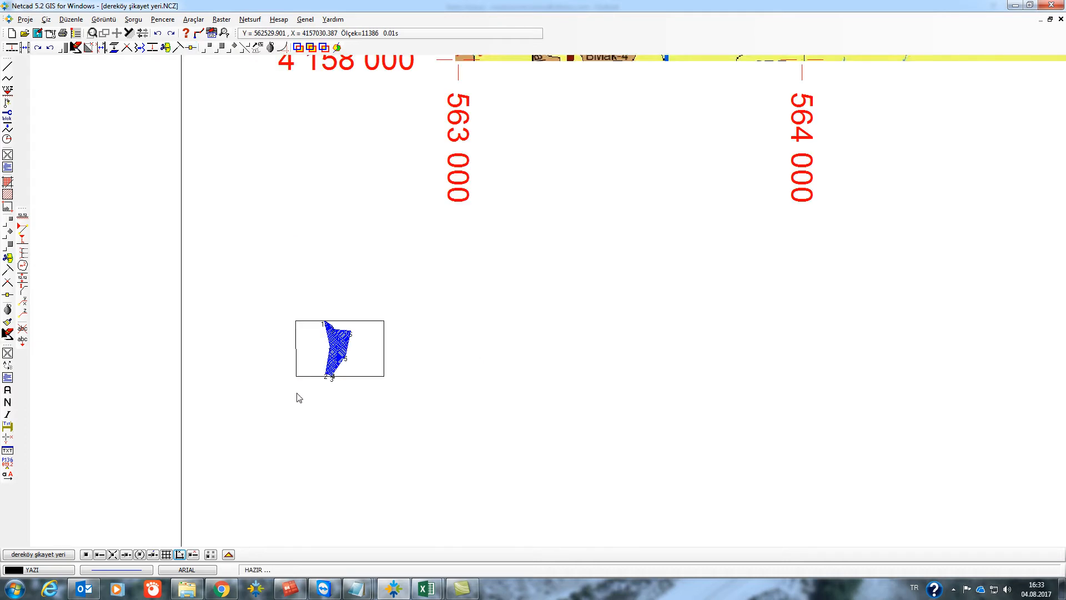
{"action": "left_click", "coordinate": [206, 47]}
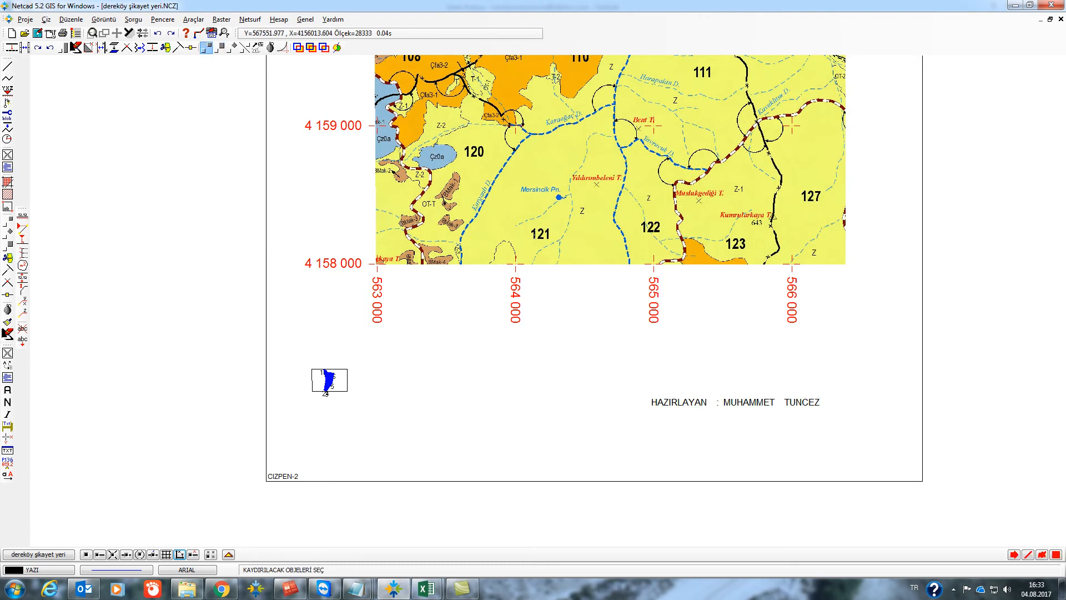
{"action": "left_click", "coordinate": [296, 349]}
{"action": "left_click", "coordinate": [373, 424]}
{"action": "left_click", "coordinate": [343, 392]}
{"action": "left_click", "coordinate": [333, 415]}
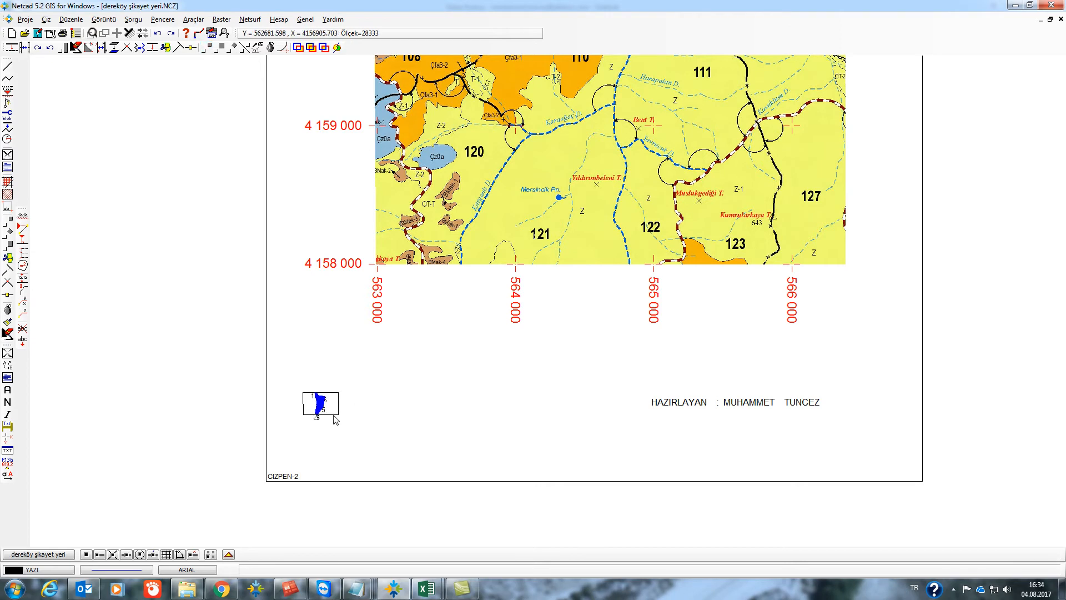
Place the text "ŞİKEYETE KONU ALAN" with height 2.00 and angle 0.00 beside the legend box.
{"action": "left_click", "coordinate": [7, 155]}
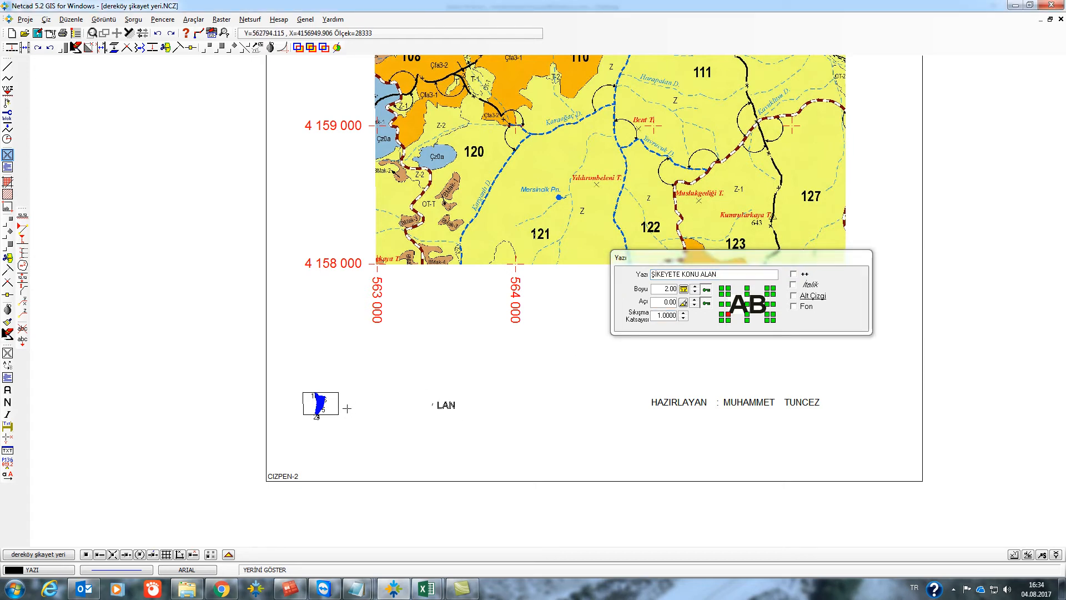
{"action": "left_click", "coordinate": [358, 420]}
{"action": "right_click", "coordinate": [356, 416]}
Query the area of the hatched field on the map without saving it.
{"action": "scroll", "coordinate": [357, 427], "scroll_direction": "down", "scroll_amount": 3}
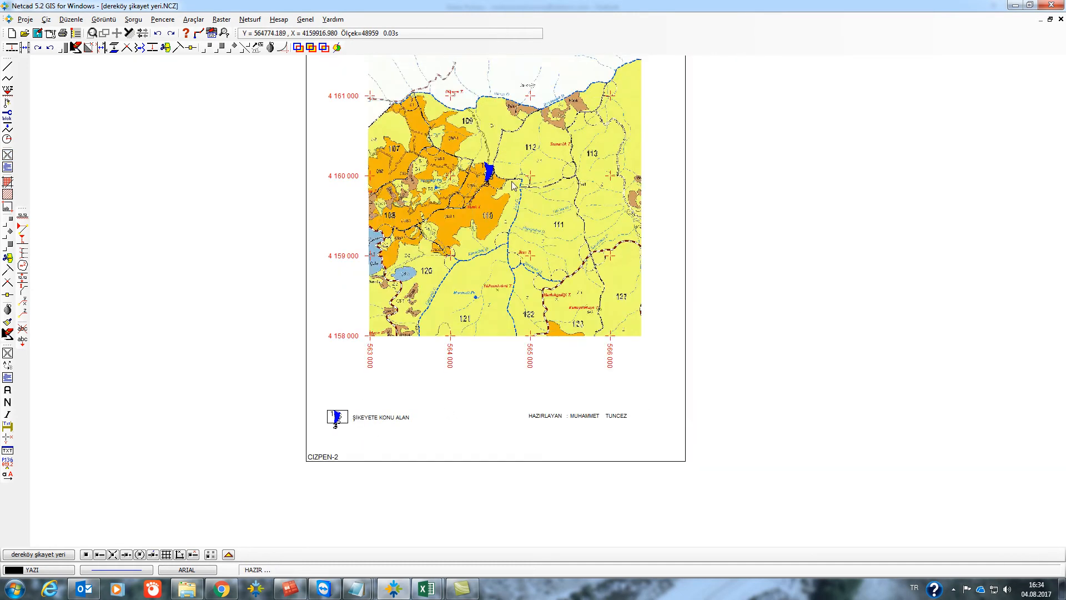
{"action": "scroll", "coordinate": [510, 172], "scroll_direction": "up", "scroll_amount": 3}
{"action": "left_click", "coordinate": [623, 301]}
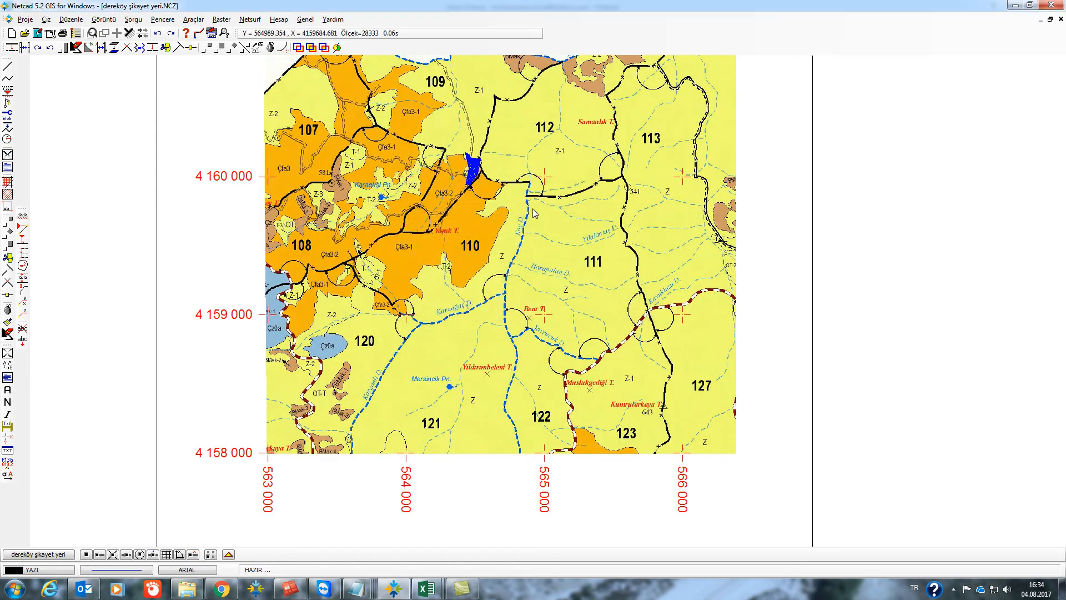
{"action": "scroll", "coordinate": [494, 184], "scroll_direction": "up", "scroll_amount": 4}
{"action": "left_click", "coordinate": [211, 33]}
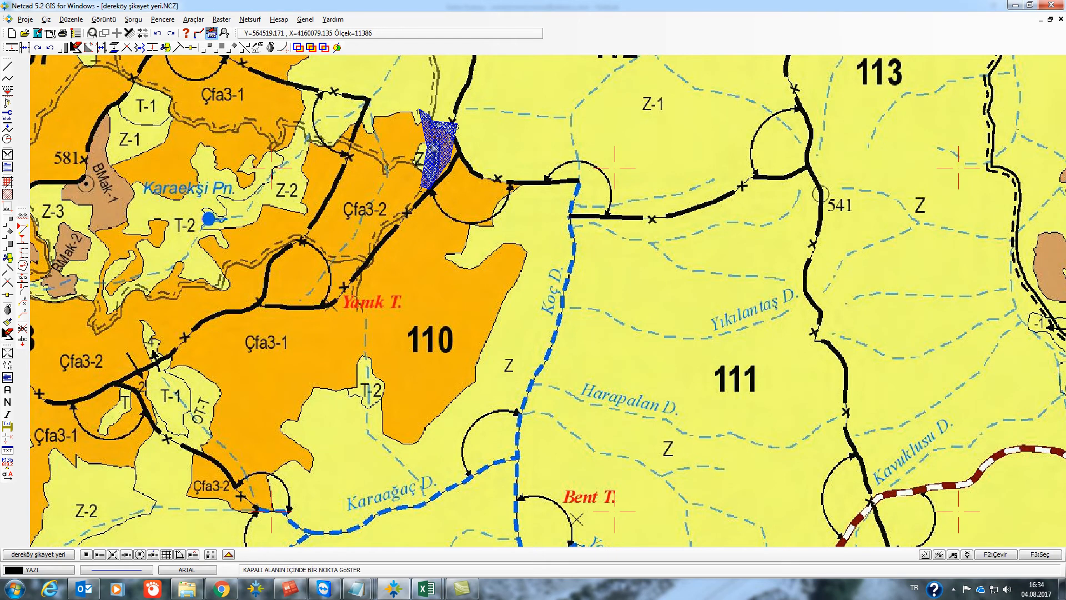
{"action": "left_click", "coordinate": [442, 147]}
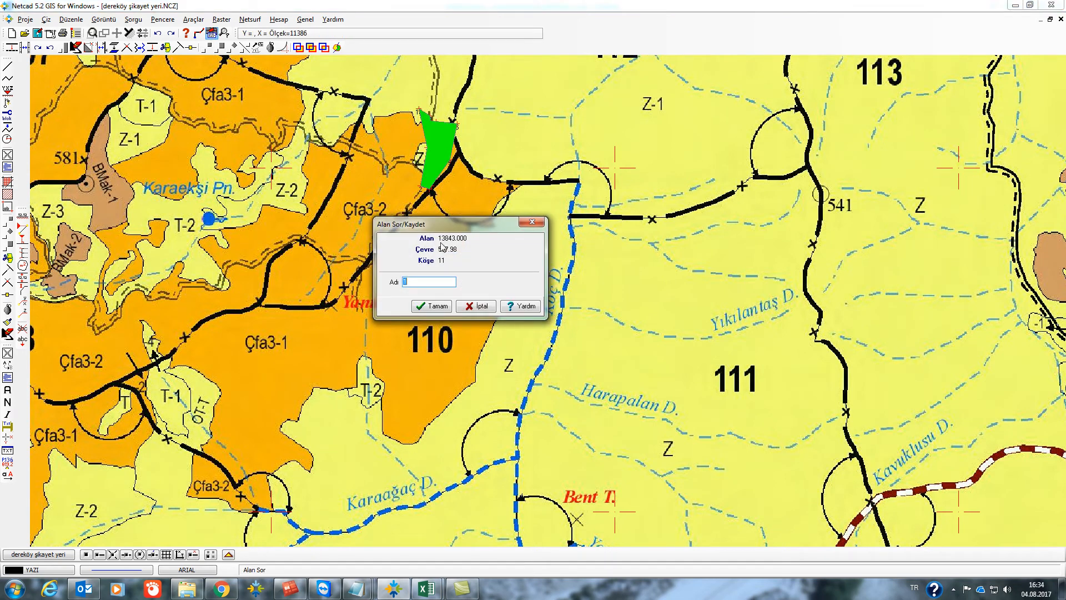
{"action": "left_click", "coordinate": [482, 307]}
{"action": "scroll", "coordinate": [482, 310], "scroll_direction": "down", "scroll_amount": 2}
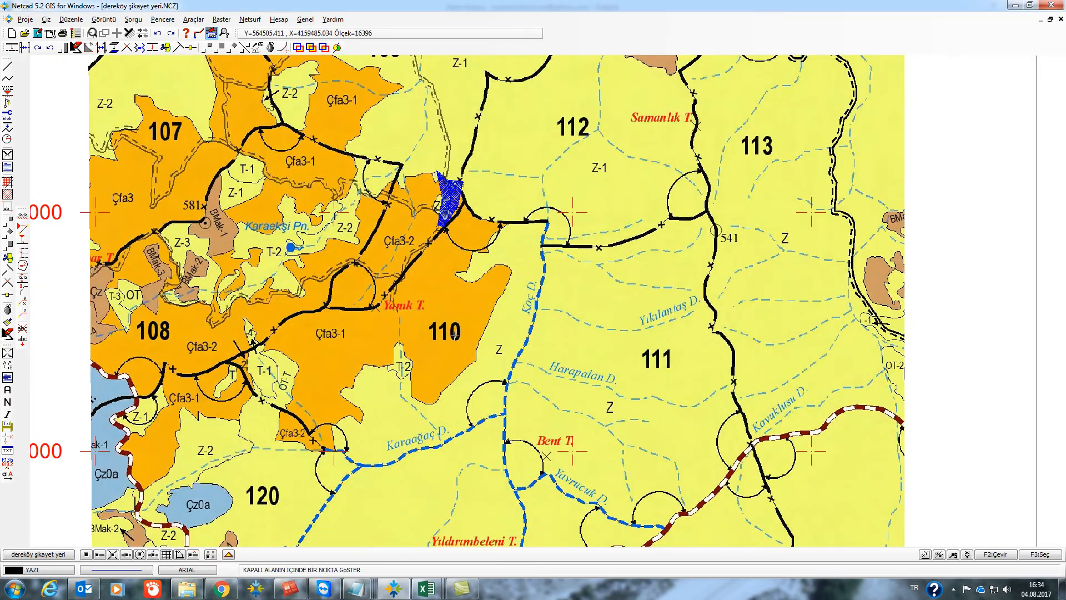
{"action": "right_click", "coordinate": [438, 295]}
Change the legend label's text to "ŞİKEYETE KONU ALAN 13843 M2" in its object properties.
{"action": "left_click_drag", "start_coordinate": [425, 293], "coordinate": [430, 255]}
{"action": "scroll", "coordinate": [408, 333], "scroll_direction": "down", "scroll_amount": 3}
{"action": "left_click_drag", "start_coordinate": [372, 478], "coordinate": [387, 269]}
{"action": "scroll", "coordinate": [387, 271], "scroll_direction": "down", "scroll_amount": 2}
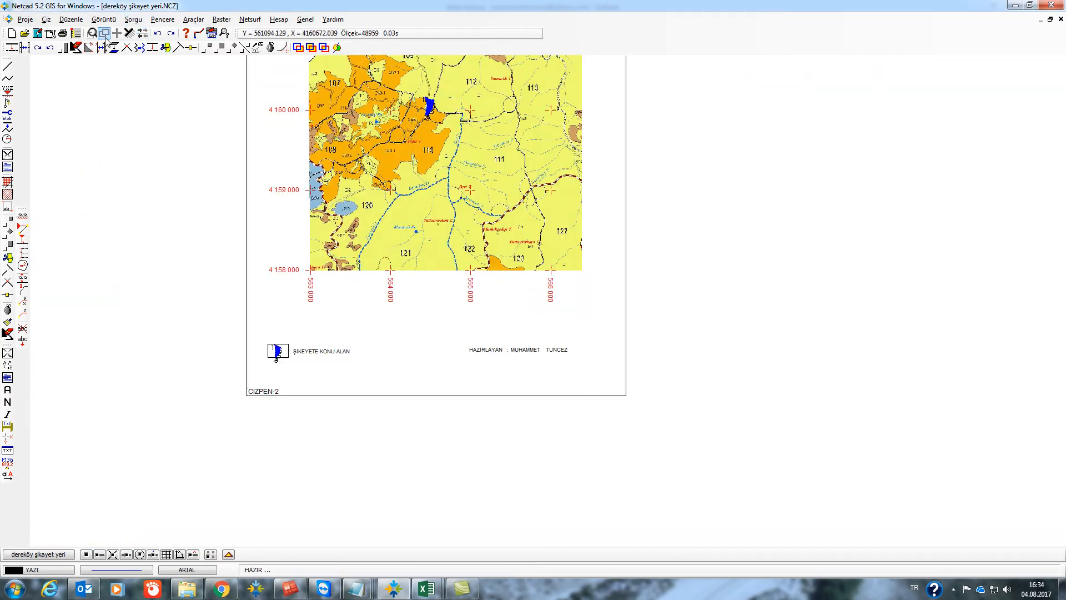
{"action": "left_click", "coordinate": [186, 34]}
{"action": "left_click", "coordinate": [318, 352]}
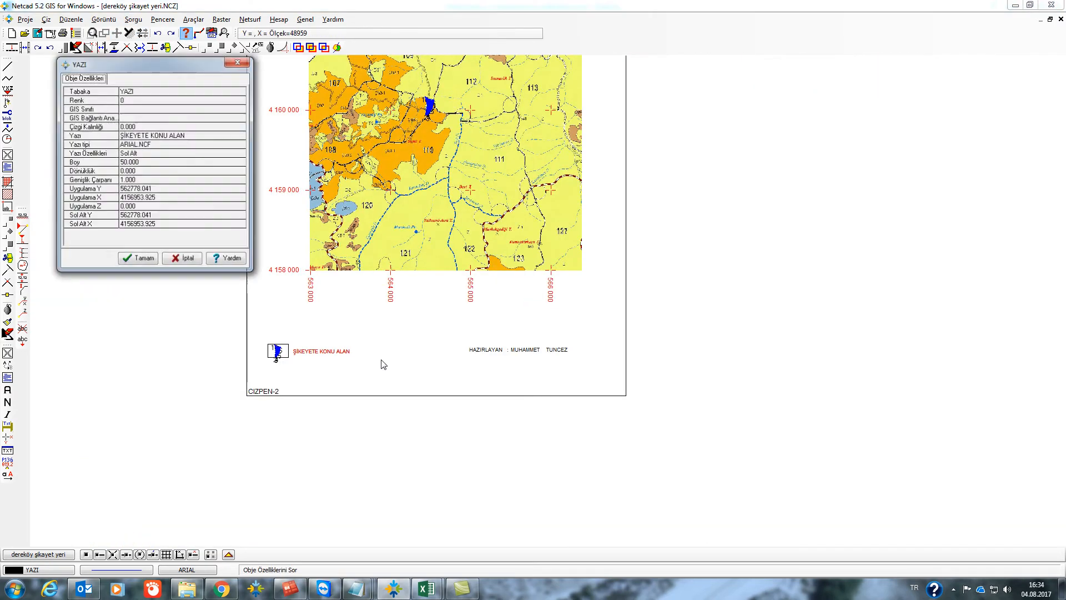
{"action": "left_click", "coordinate": [225, 136]}
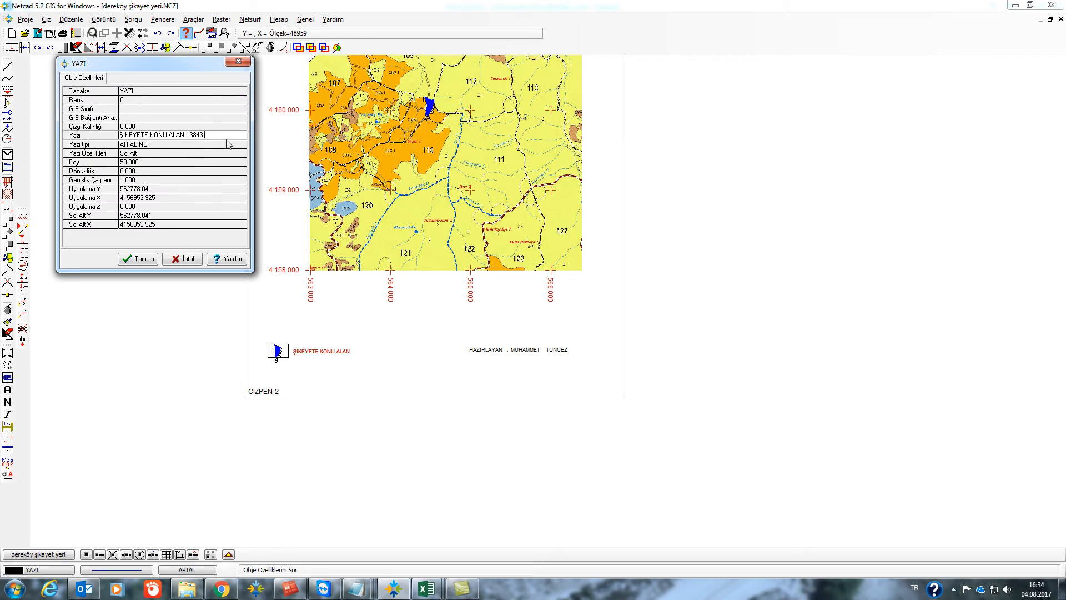
{"action": "left_click", "coordinate": [139, 259]}
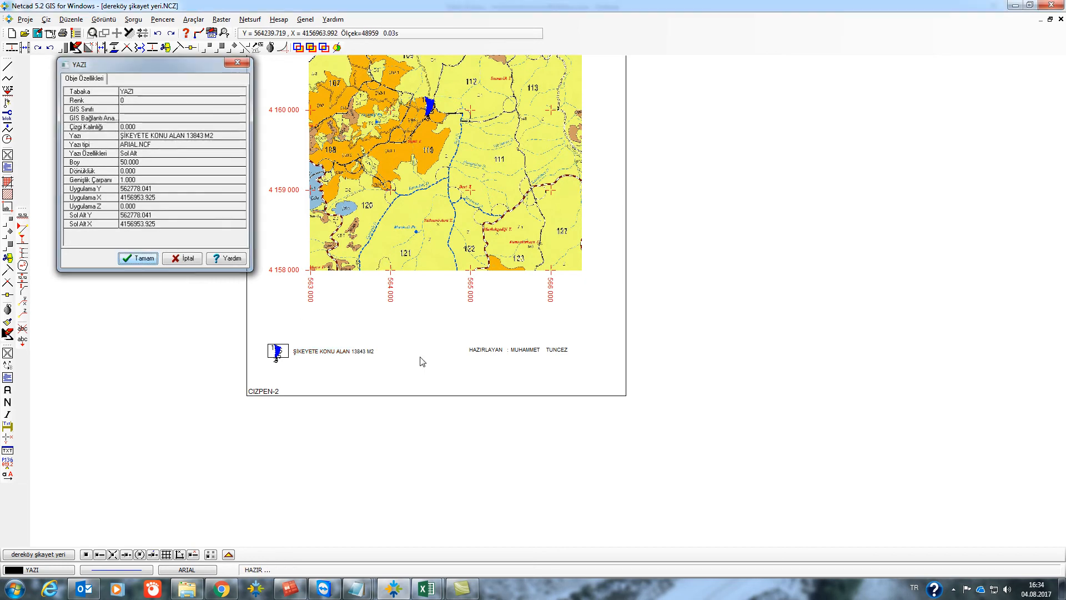
Look over the whole map sheet and split the workspace into two windows.
{"action": "scroll", "coordinate": [431, 371], "scroll_direction": "up", "scroll_amount": 2}
{"action": "scroll", "coordinate": [431, 371], "scroll_direction": "down", "scroll_amount": 5}
{"action": "left_click_drag", "start_coordinate": [472, 215], "coordinate": [461, 235]}
{"action": "scroll", "coordinate": [414, 233], "scroll_direction": "up", "scroll_amount": 5}
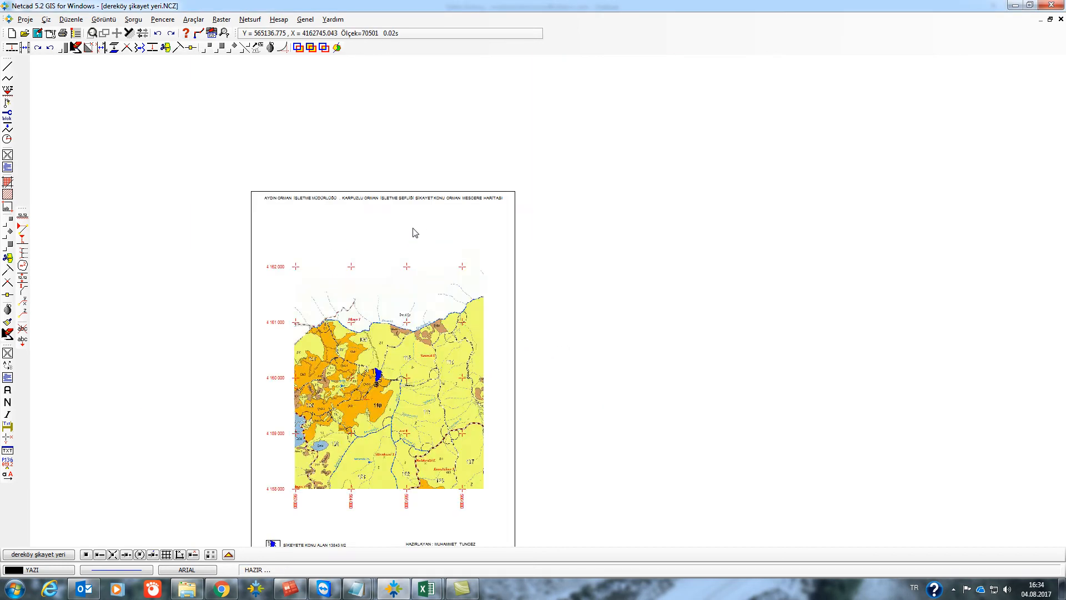
{"action": "left_click_drag", "start_coordinate": [430, 298], "coordinate": [450, 176]}
{"action": "scroll", "coordinate": [451, 231], "scroll_direction": "down", "scroll_amount": 3}
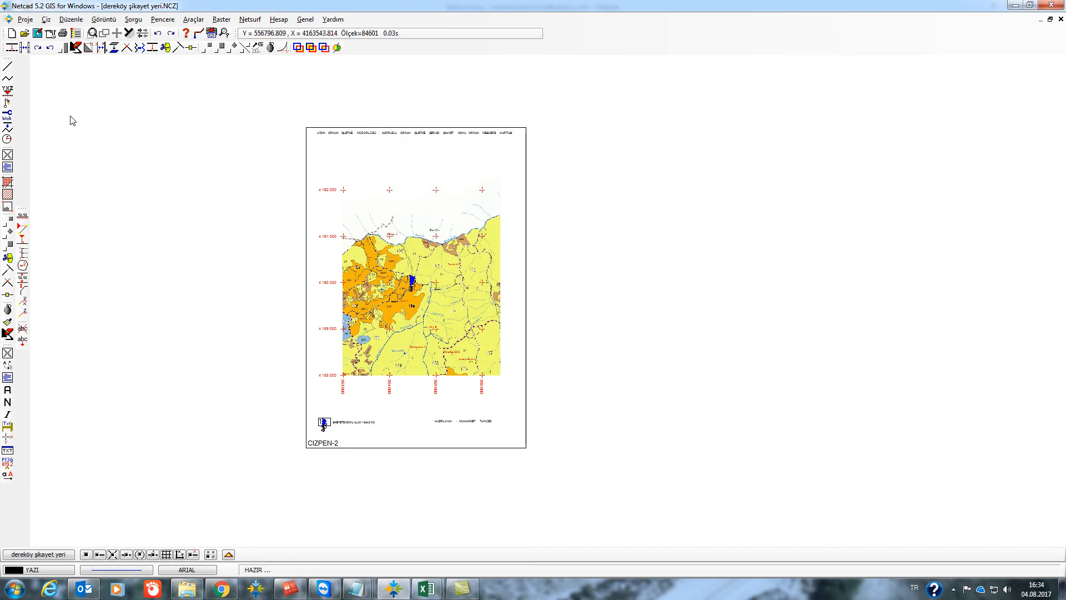
{"action": "left_click", "coordinate": [250, 20]}
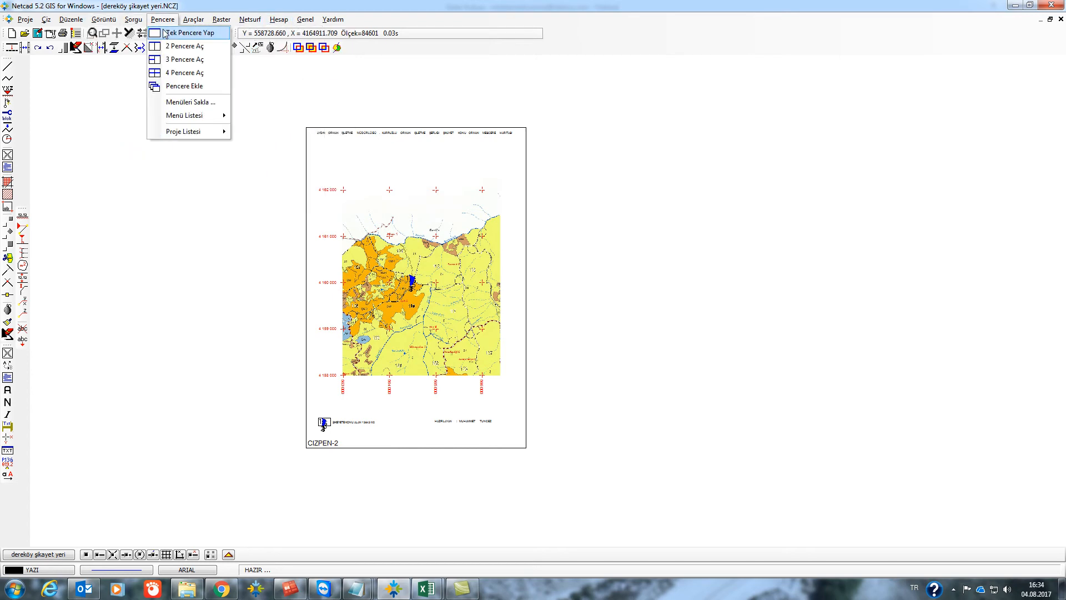
{"action": "left_click", "coordinate": [170, 46]}
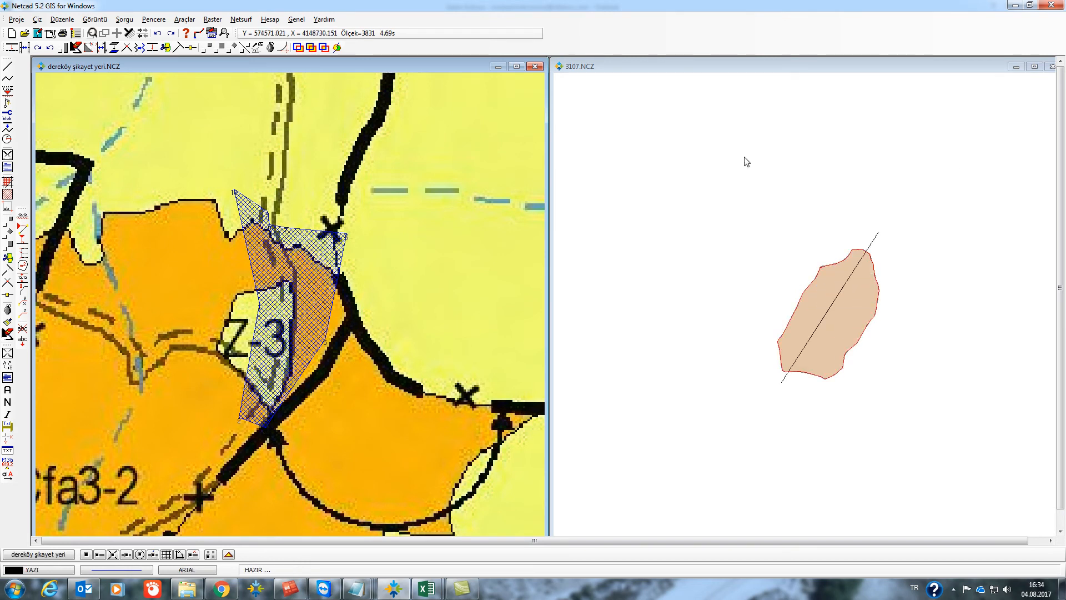
{"action": "left_click", "coordinate": [954, 588]}
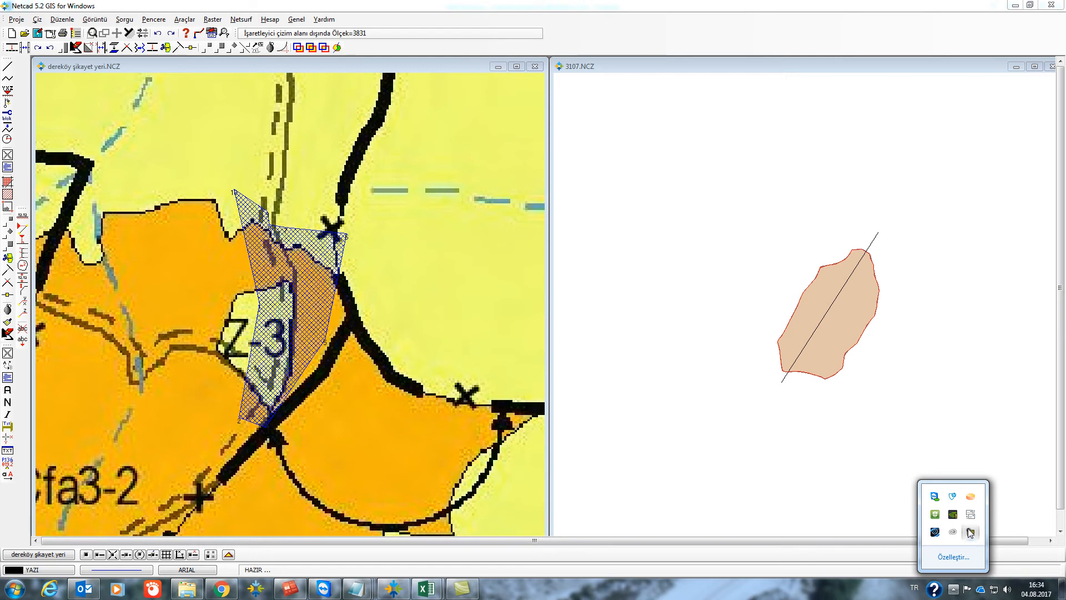
{"action": "left_click", "coordinate": [970, 533]}
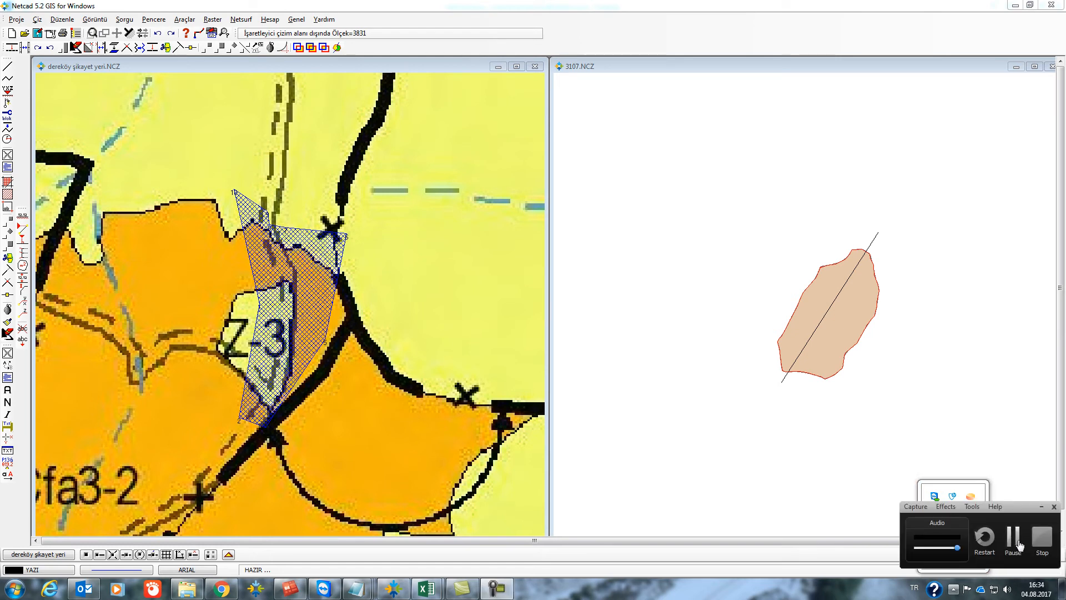
{"action": "left_click", "coordinate": [1013, 541]}
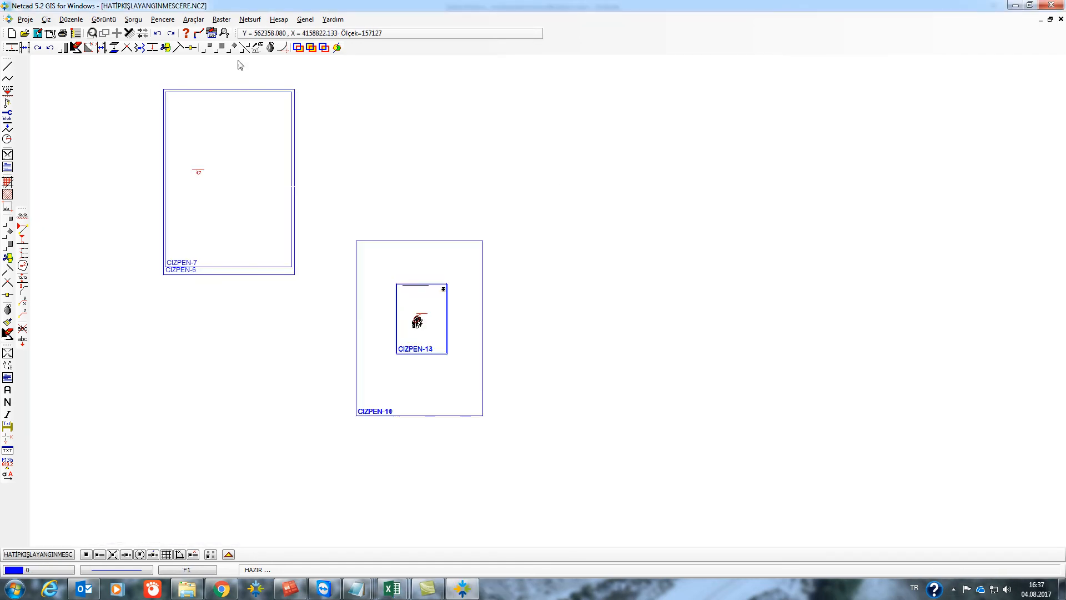
Show HATİPKIŞLAYANGINMESCERE.NCZ and dereköy şikayet yeri.NCZ in two side-by-side windows.
{"action": "left_click", "coordinate": [162, 19]}
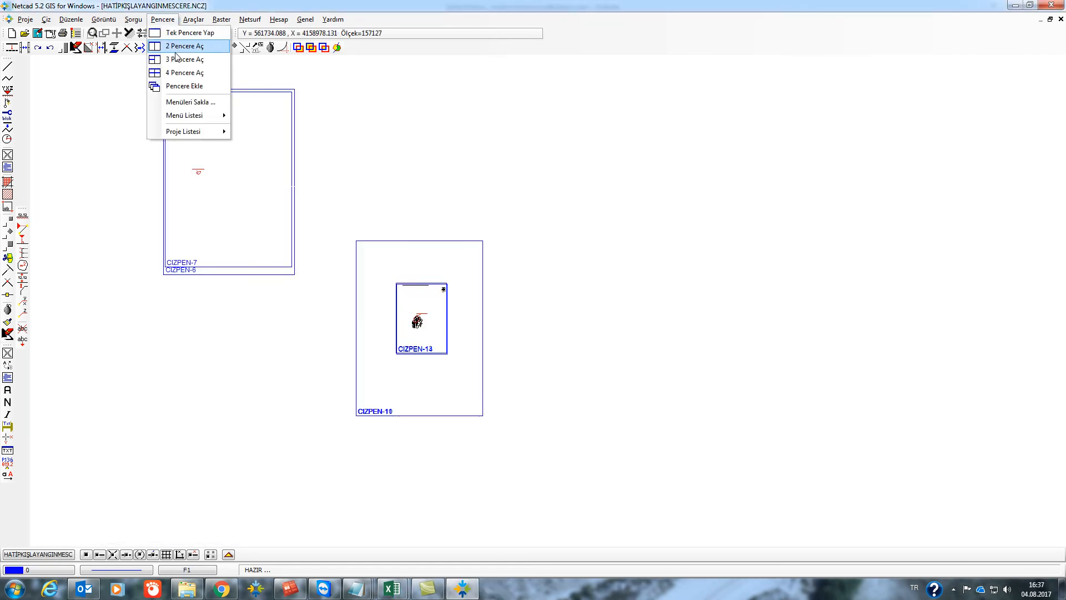
{"action": "left_click", "coordinate": [178, 57]}
{"action": "left_click", "coordinate": [810, 171]}
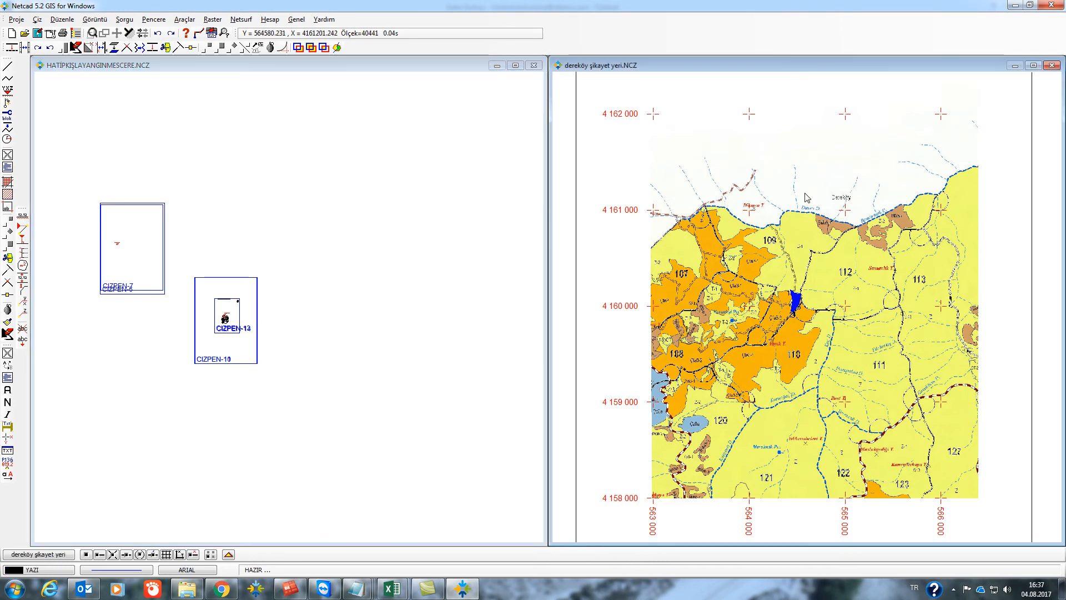
{"action": "scroll", "coordinate": [805, 186], "scroll_direction": "down", "scroll_amount": 7}
{"action": "left_click_drag", "start_coordinate": [833, 160], "coordinate": [784, 200]}
{"action": "scroll", "coordinate": [791, 194], "scroll_direction": "up", "scroll_amount": 3}
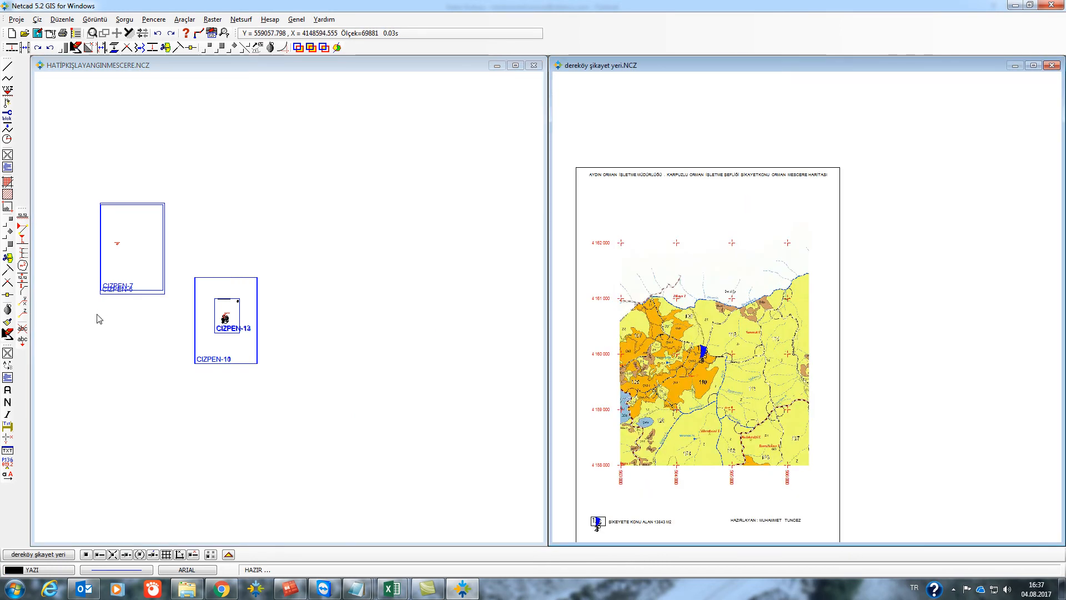
Move the compass symbol from HATİPKIŞLAYANGINMESCERE.NCZ to the upper-right corner of the dereköy şikayet yeri.NCZ map sheet.
{"action": "left_click", "coordinate": [242, 315]}
{"action": "scroll", "coordinate": [240, 308], "scroll_direction": "up", "scroll_amount": 3}
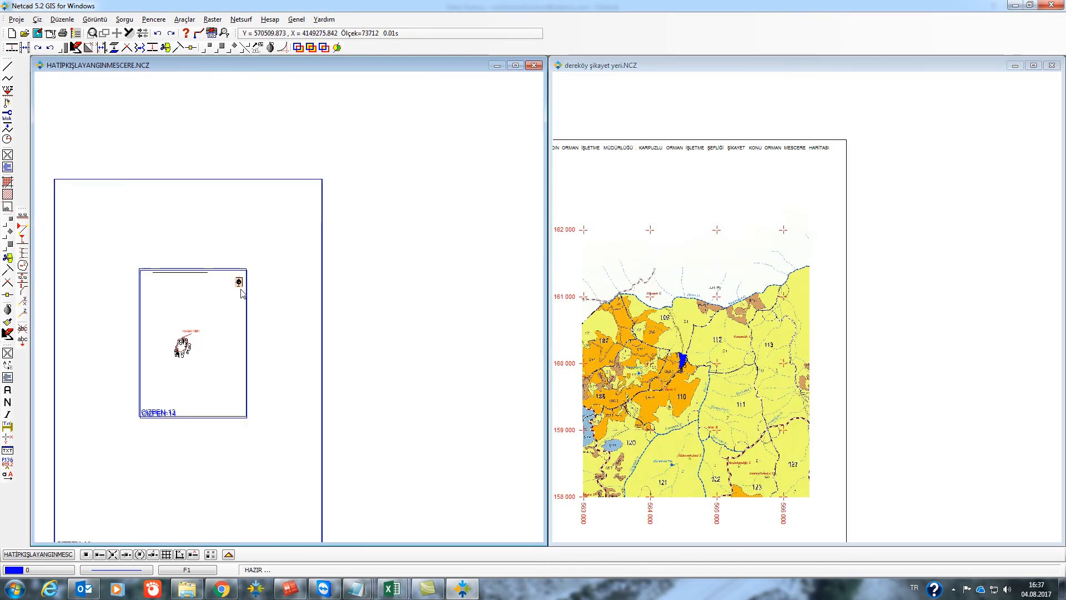
{"action": "left_click", "coordinate": [205, 49]}
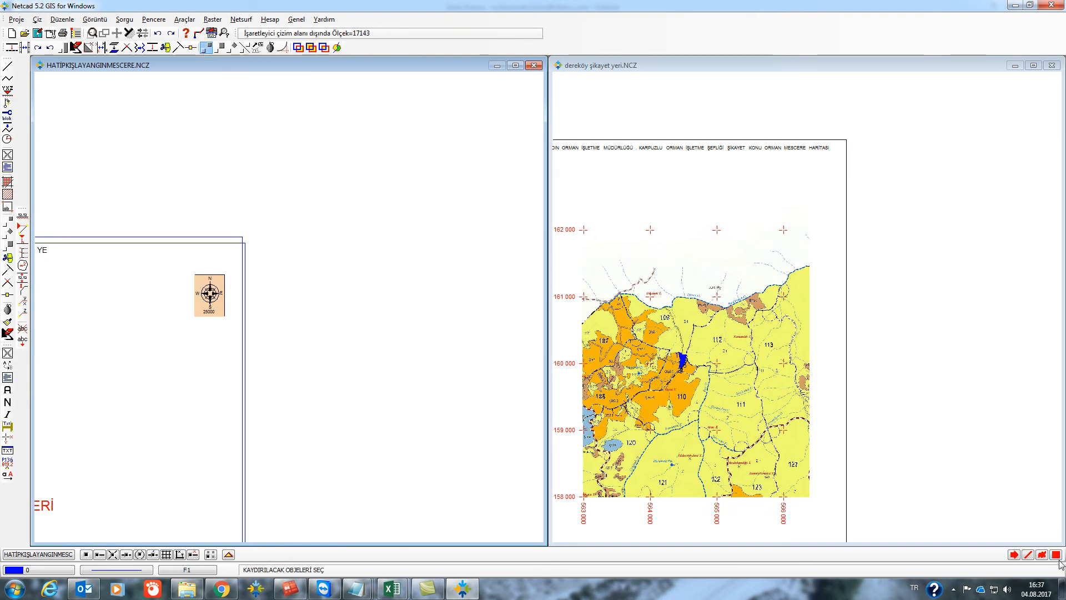
{"action": "left_click", "coordinate": [170, 263]}
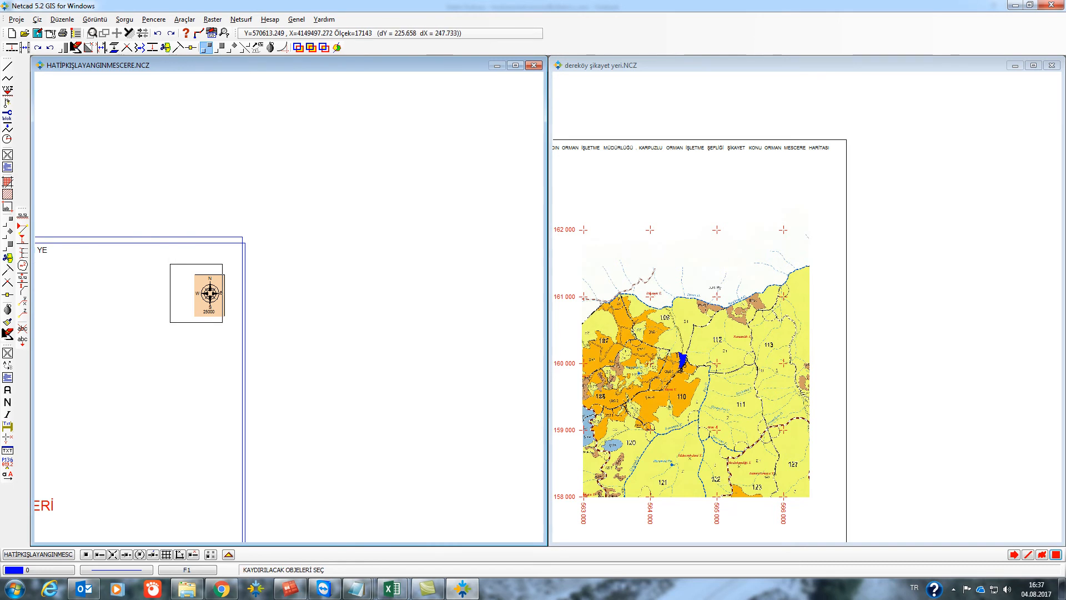
{"action": "left_click", "coordinate": [239, 338]}
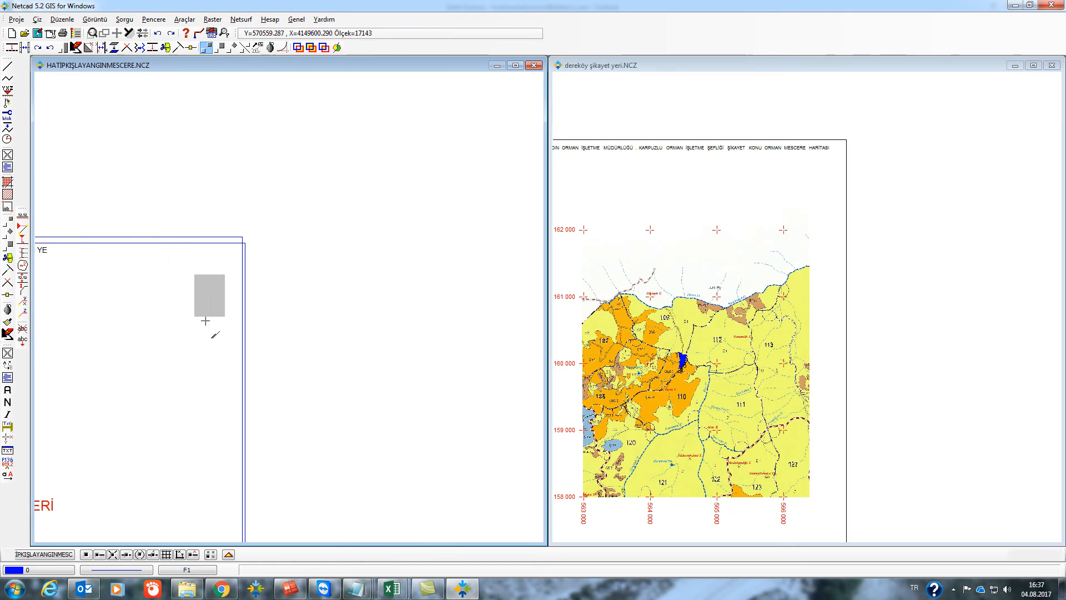
{"action": "left_click", "coordinate": [818, 196]}
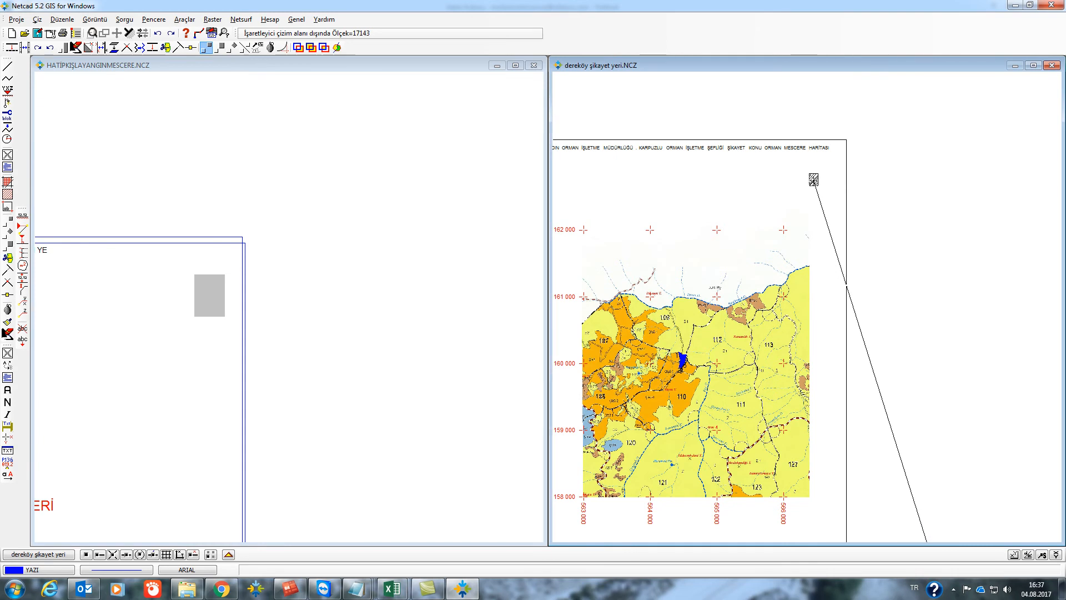
{"action": "left_click", "coordinate": [813, 180]}
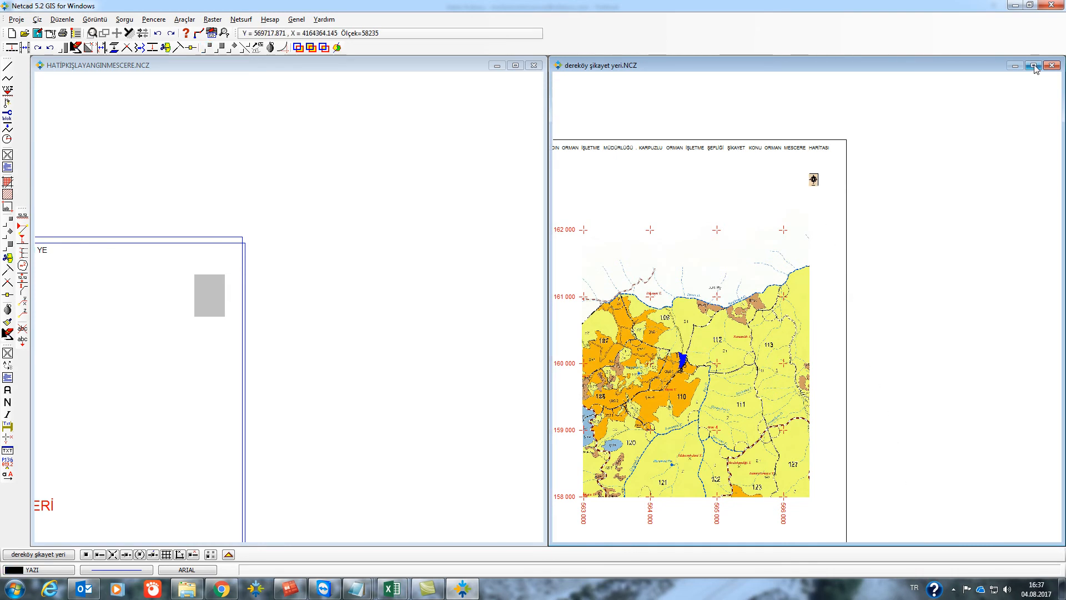
Examine the sheet layouts in HATİPKIŞLAYANGINMESCERE.NCZ.
{"action": "left_click", "coordinate": [369, 303]}
{"action": "scroll", "coordinate": [346, 326], "scroll_direction": "down", "scroll_amount": 3}
{"action": "left_click_drag", "start_coordinate": [261, 393], "coordinate": [287, 300]}
{"action": "scroll", "coordinate": [240, 381], "scroll_direction": "up", "scroll_amount": 3}
{"action": "scroll", "coordinate": [242, 383], "scroll_direction": "down", "scroll_amount": 5}
{"action": "left_click_drag", "start_coordinate": [238, 468], "coordinate": [364, 402]}
{"action": "scroll", "coordinate": [364, 401], "scroll_direction": "down", "scroll_amount": 2}
{"action": "scroll", "coordinate": [197, 231], "scroll_direction": "up", "scroll_amount": 3}
{"action": "scroll", "coordinate": [202, 326], "scroll_direction": "down", "scroll_amount": 6}
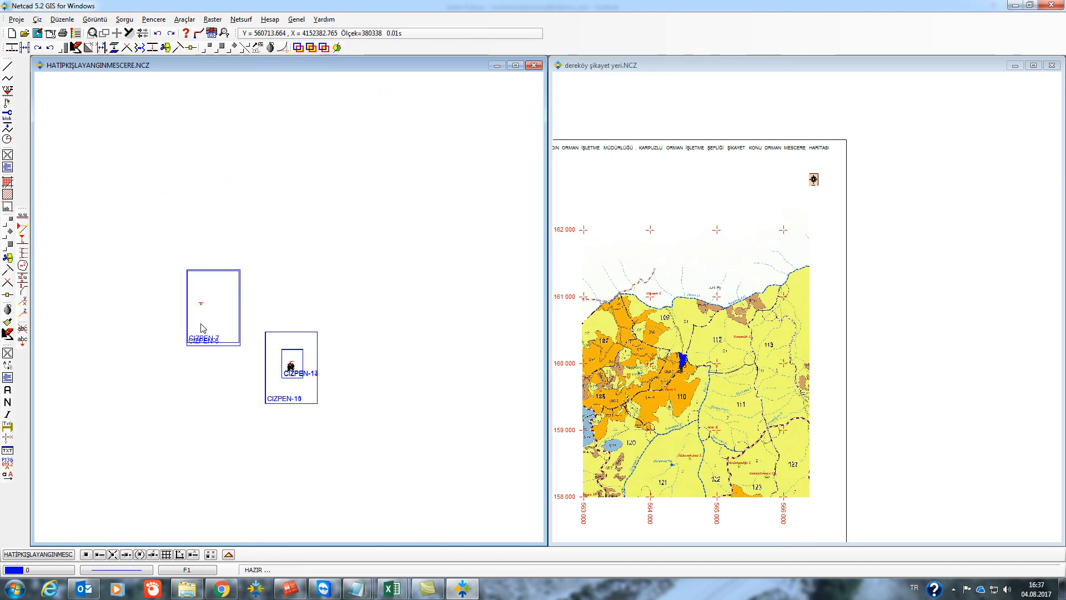
Maximize dereköy şikayet yeri.NCZ and scale the compass symbol in the sheet's upper-right corner up to about 2.5 times its size.
{"action": "left_click", "coordinate": [1033, 65]}
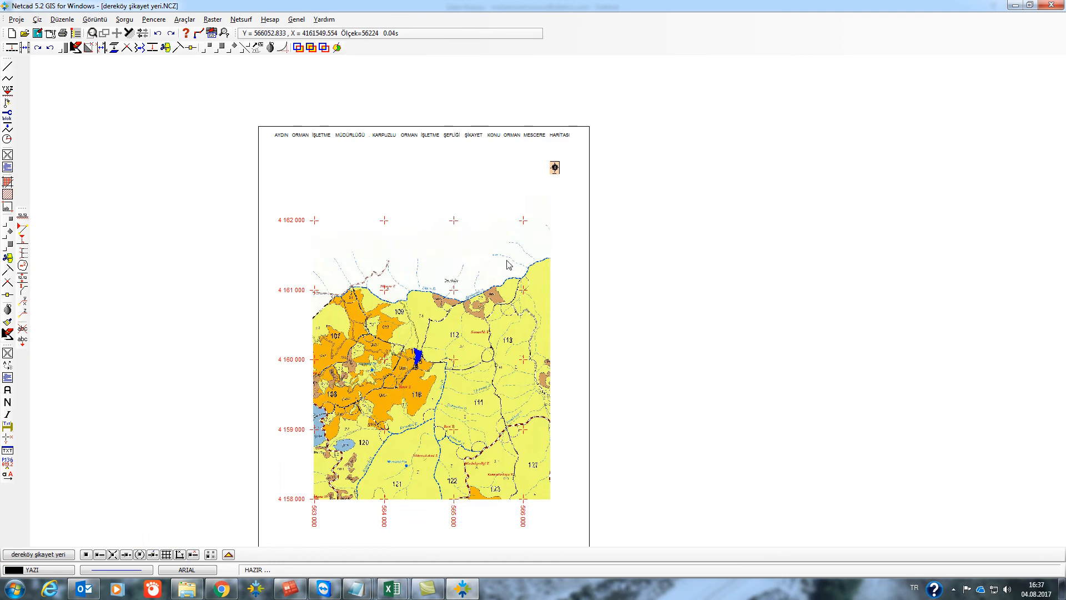
{"action": "scroll", "coordinate": [550, 244], "scroll_direction": "up", "scroll_amount": 3}
{"action": "left_click_drag", "start_coordinate": [600, 161], "coordinate": [612, 179]}
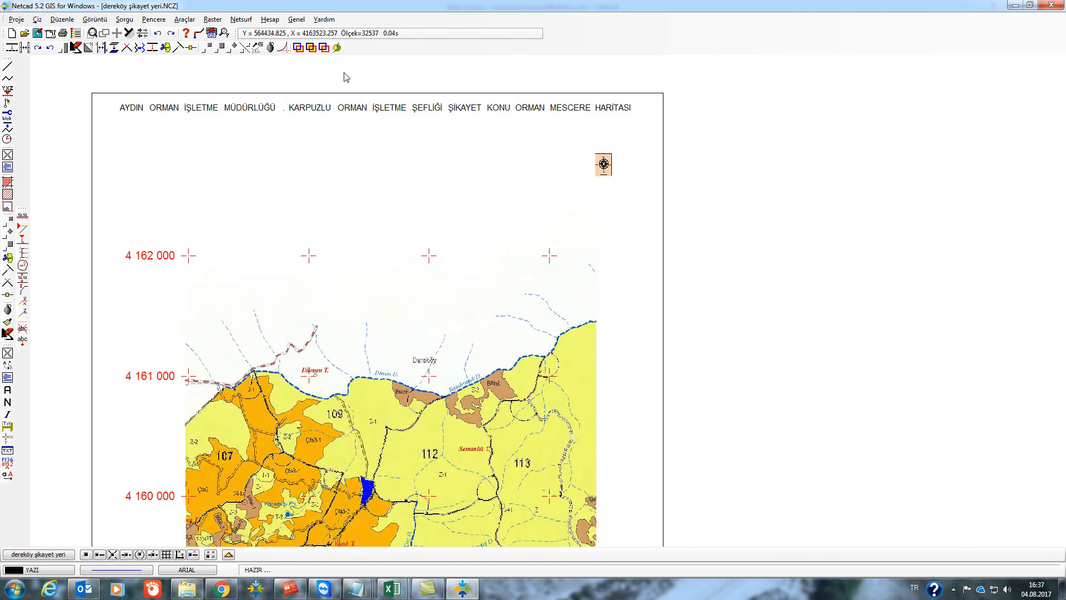
{"action": "left_click", "coordinate": [220, 48]}
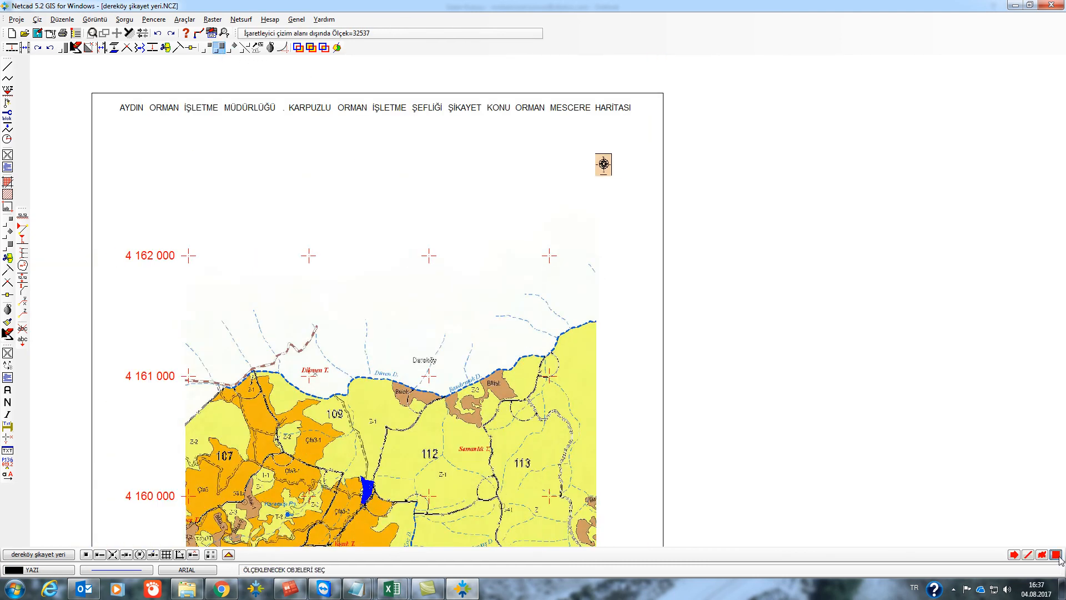
{"action": "left_click", "coordinate": [615, 162]}
{"action": "left_click", "coordinate": [608, 161]}
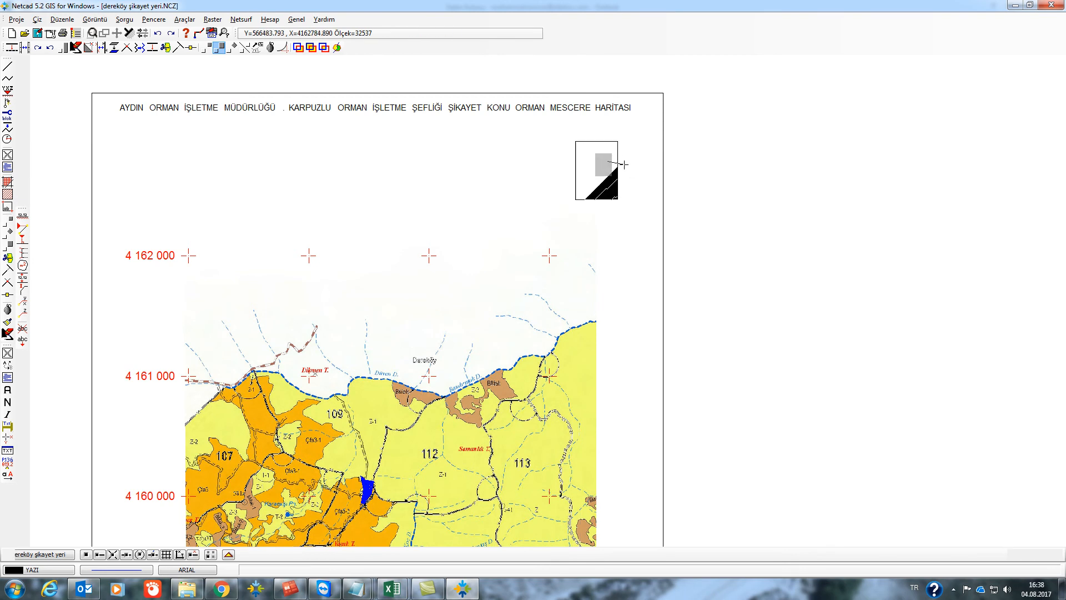
{"action": "left_click", "coordinate": [626, 169]}
Plot the map at 1:25000 with the paper aligned to the sheet frame, save it as a PDF with PDF Complete, and review the page.
{"action": "scroll", "coordinate": [626, 169], "scroll_direction": "down", "scroll_amount": 3}
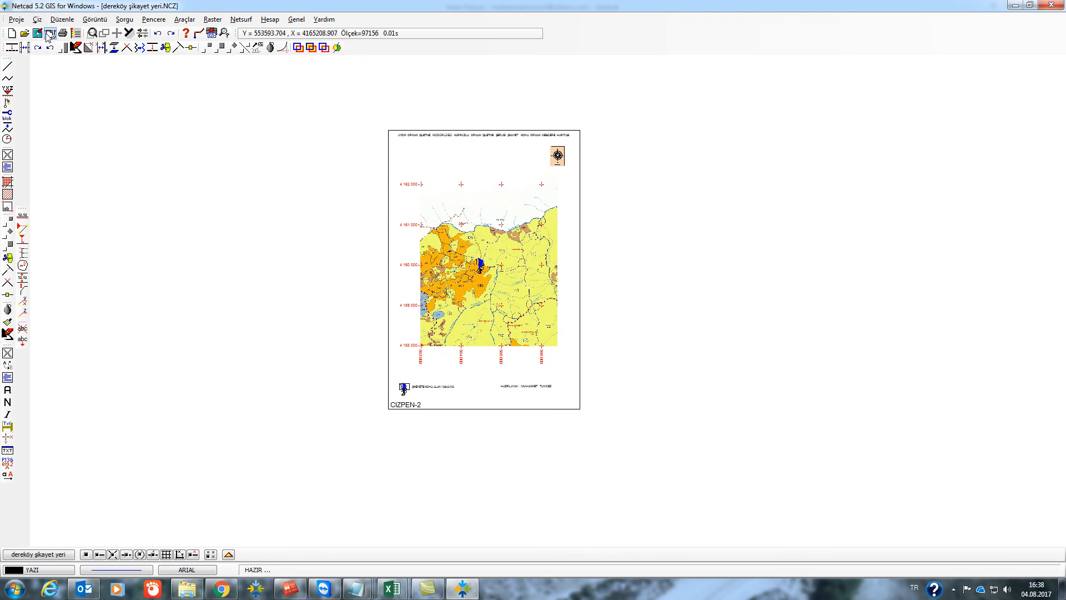
{"action": "left_click", "coordinate": [63, 34]}
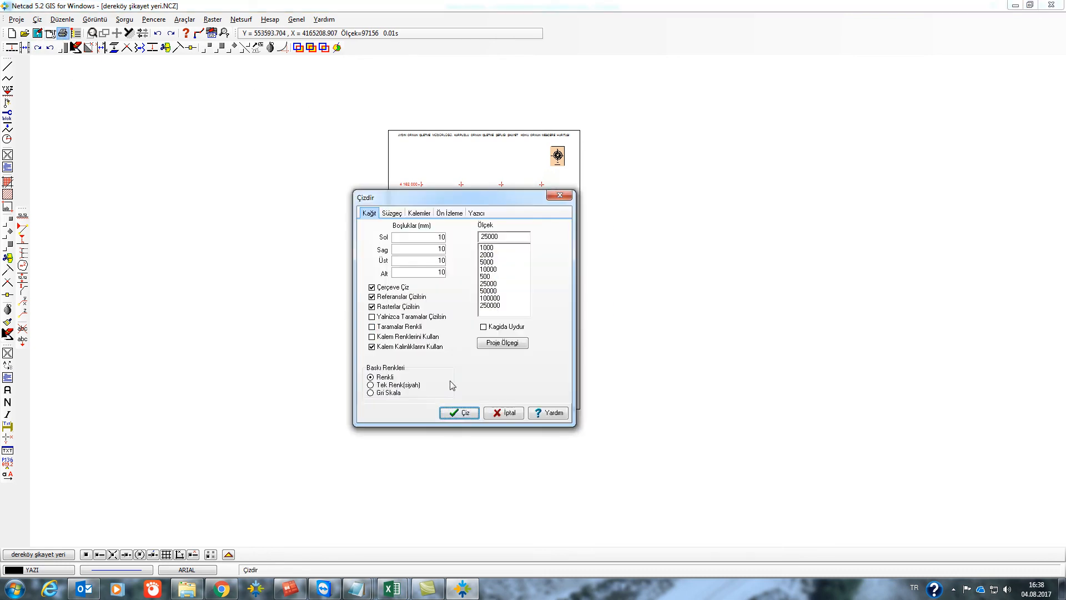
{"action": "left_click", "coordinate": [458, 413]}
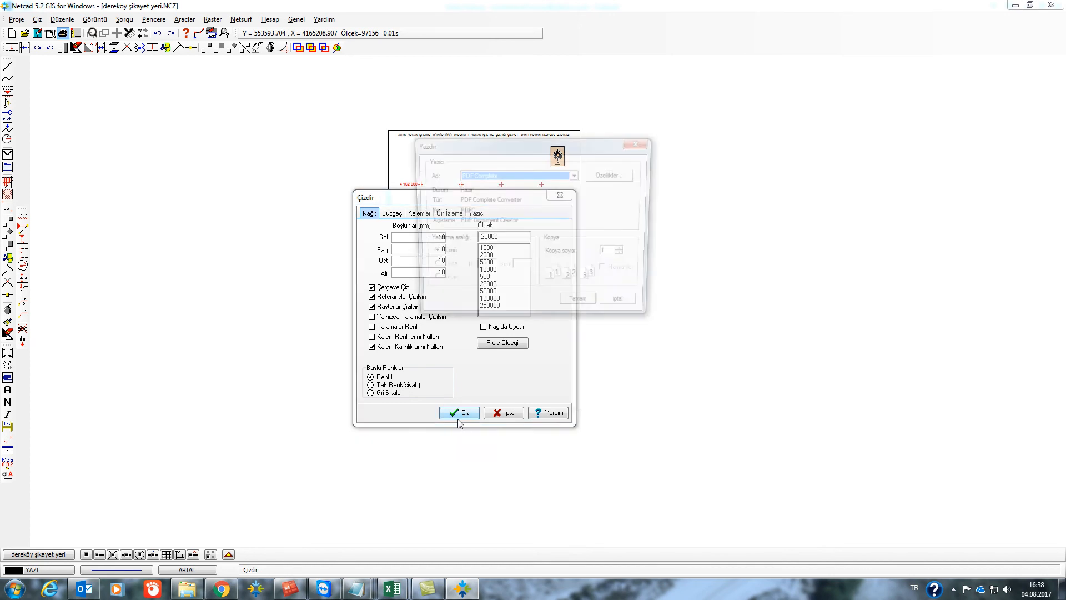
{"action": "left_click", "coordinate": [575, 305]}
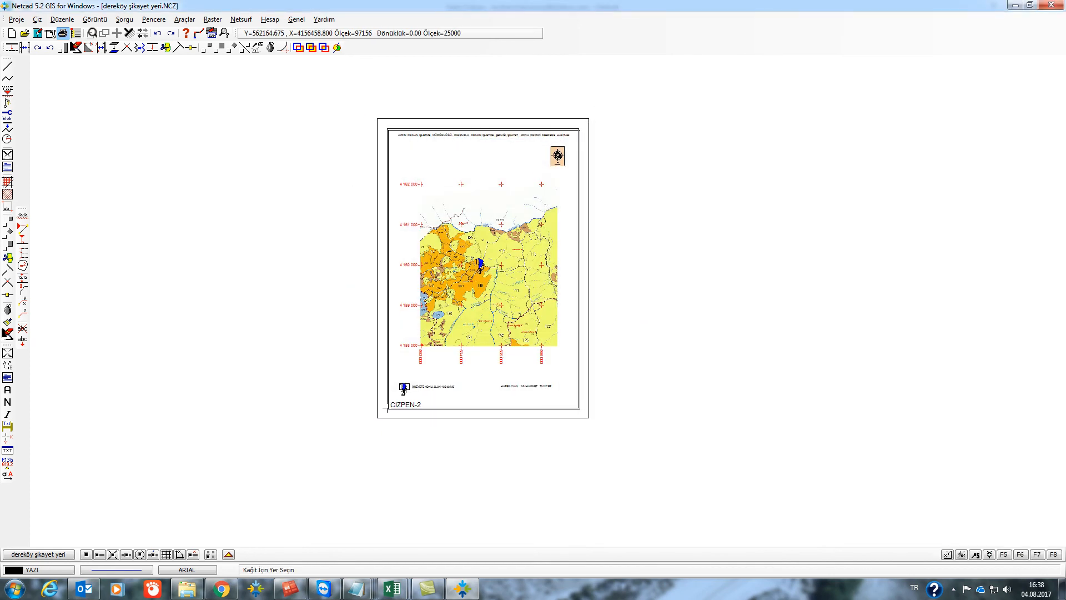
{"action": "left_click", "coordinate": [386, 409]}
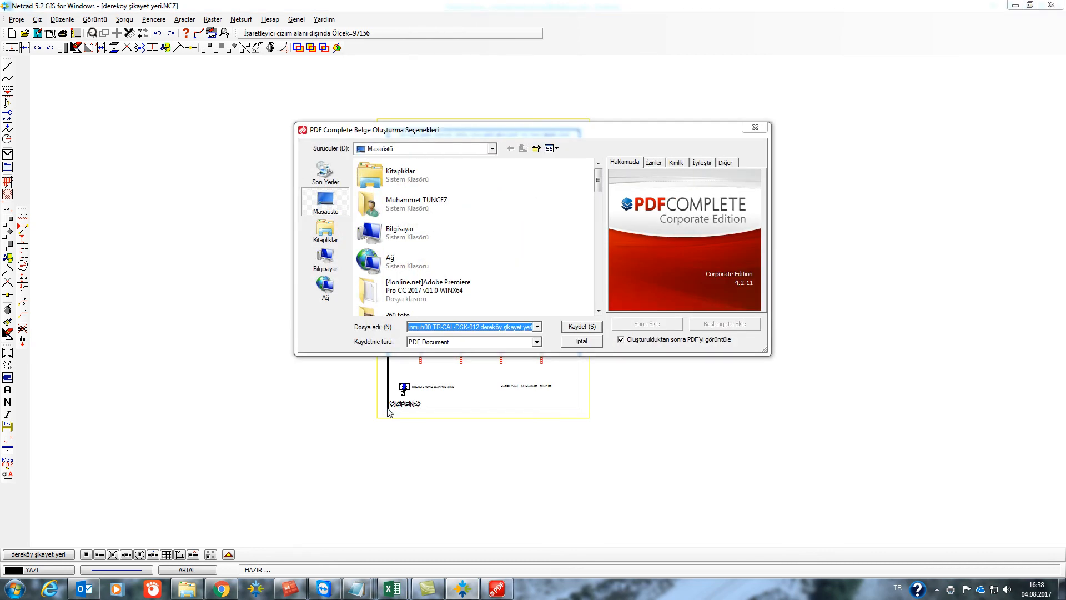
{"action": "left_click", "coordinate": [576, 327]}
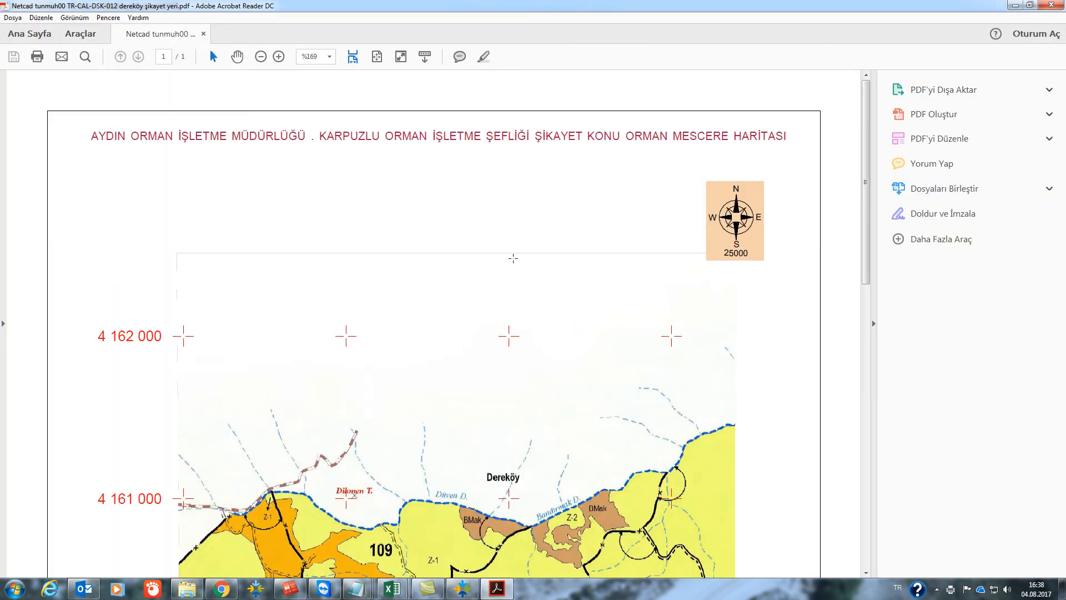
{"action": "scroll", "coordinate": [642, 270], "scroll_direction": "down", "scroll_amount": 10}
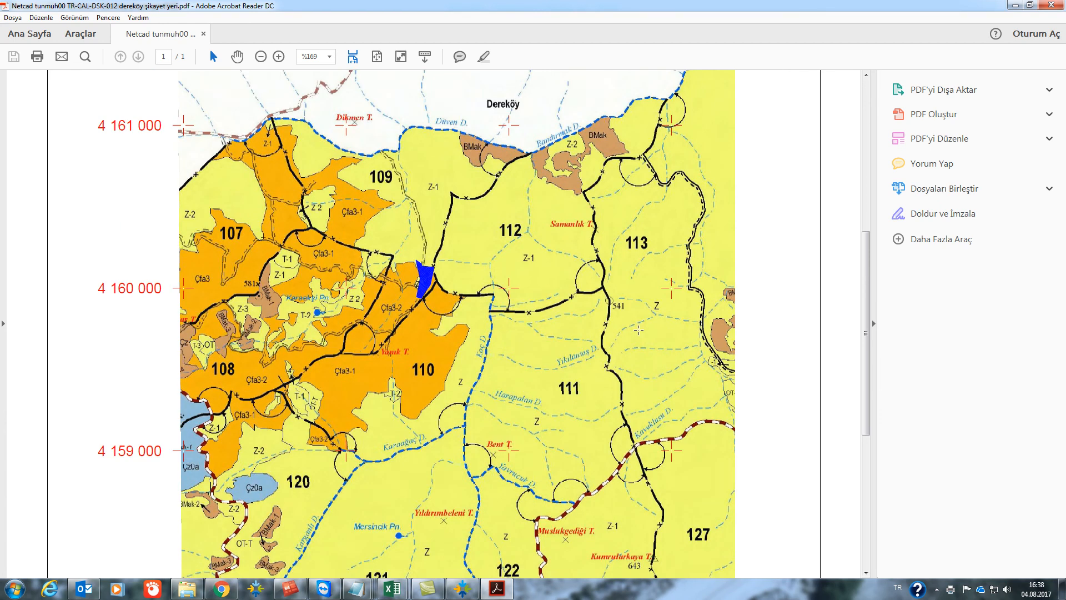
{"action": "scroll", "coordinate": [638, 331], "scroll_direction": "down", "scroll_amount": 3}
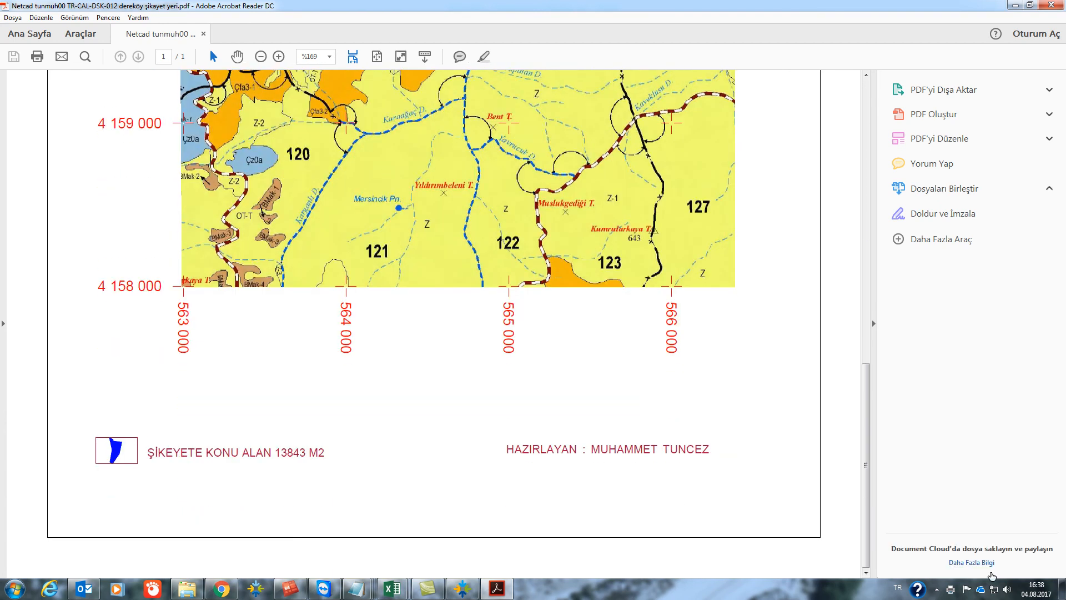
{"action": "left_click", "coordinate": [936, 589]}
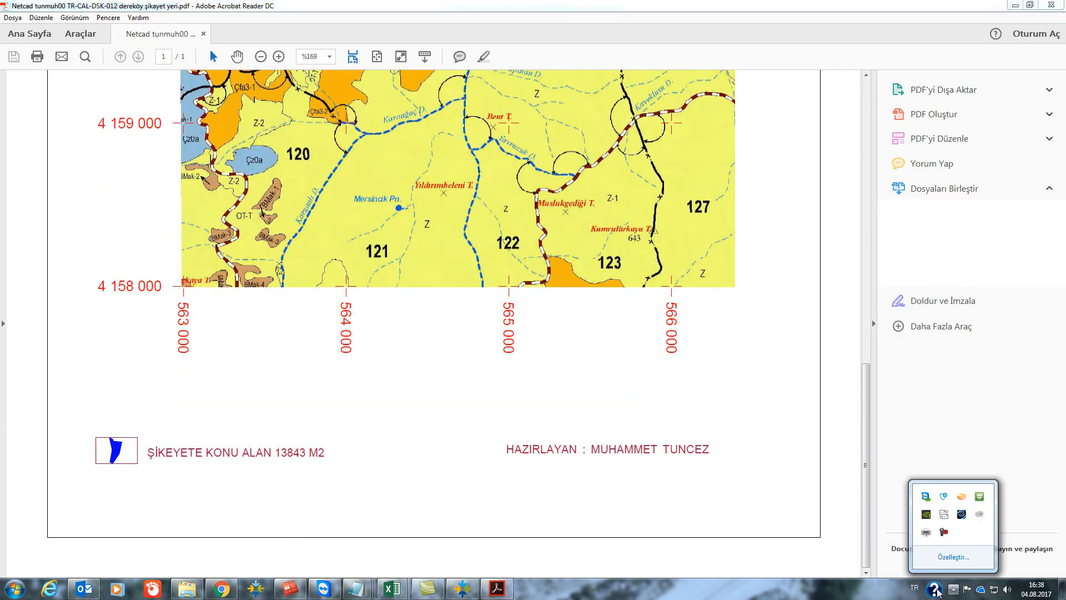
{"action": "left_click", "coordinate": [944, 533]}
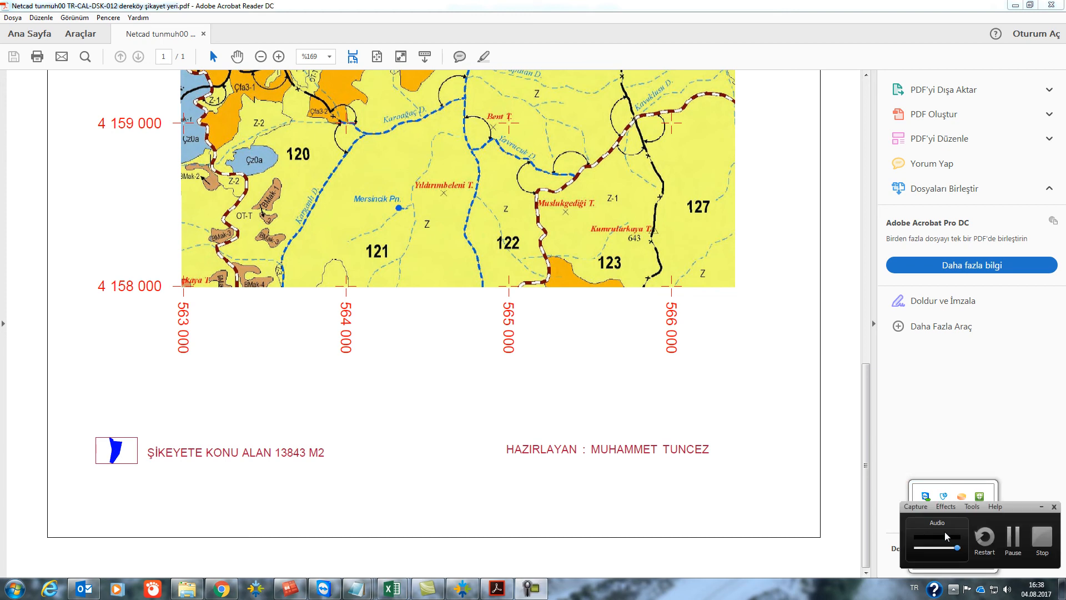